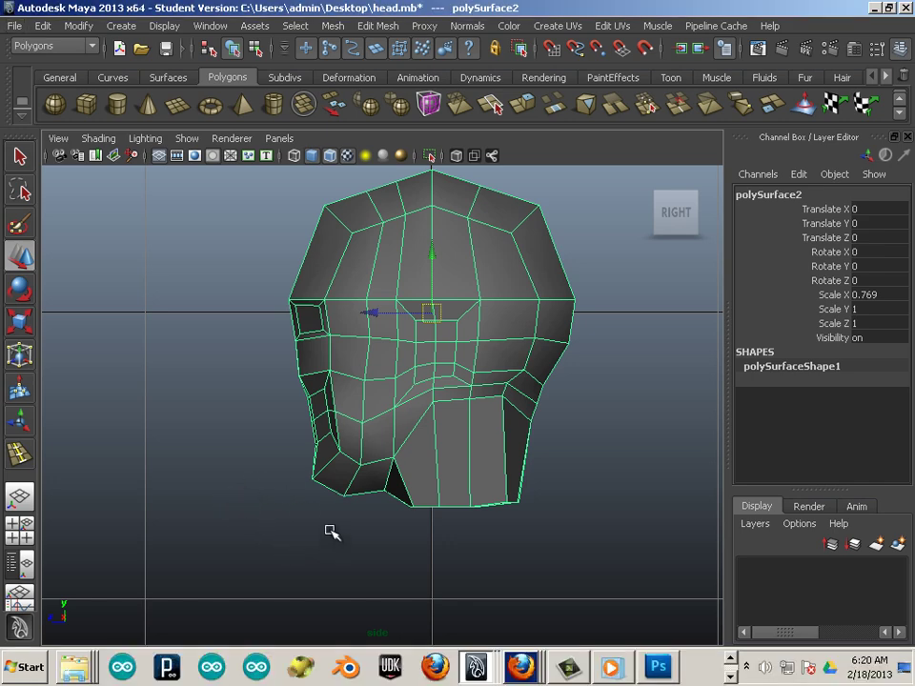
Step: Move the head's pivot onto the vertex on the forehead's centre line using point snapping
{"action": "left_click_drag", "start_coordinate": [332, 532], "coordinate": [321, 474], "text": "alt"}
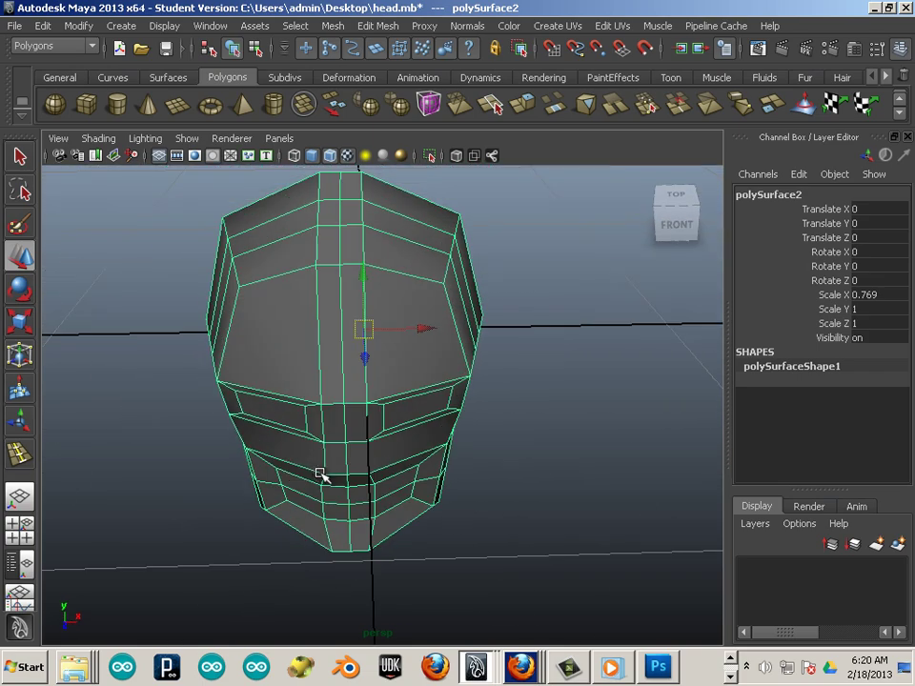
{"action": "key", "text": "Insert"}
{"action": "left_click_drag", "start_coordinate": [366, 334], "coordinate": [332, 267]}
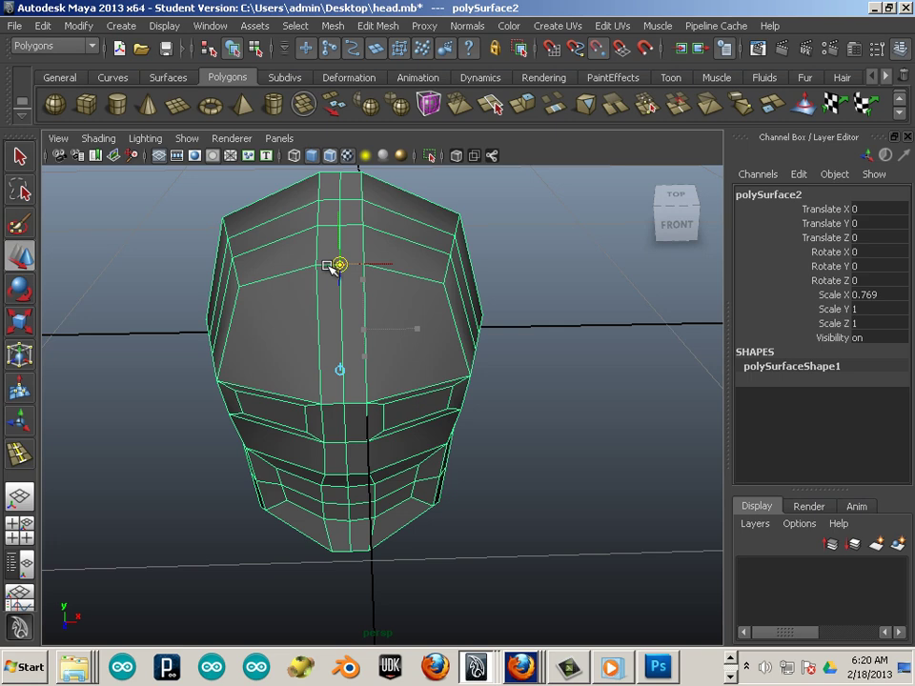
{"action": "key", "text": "Insert"}
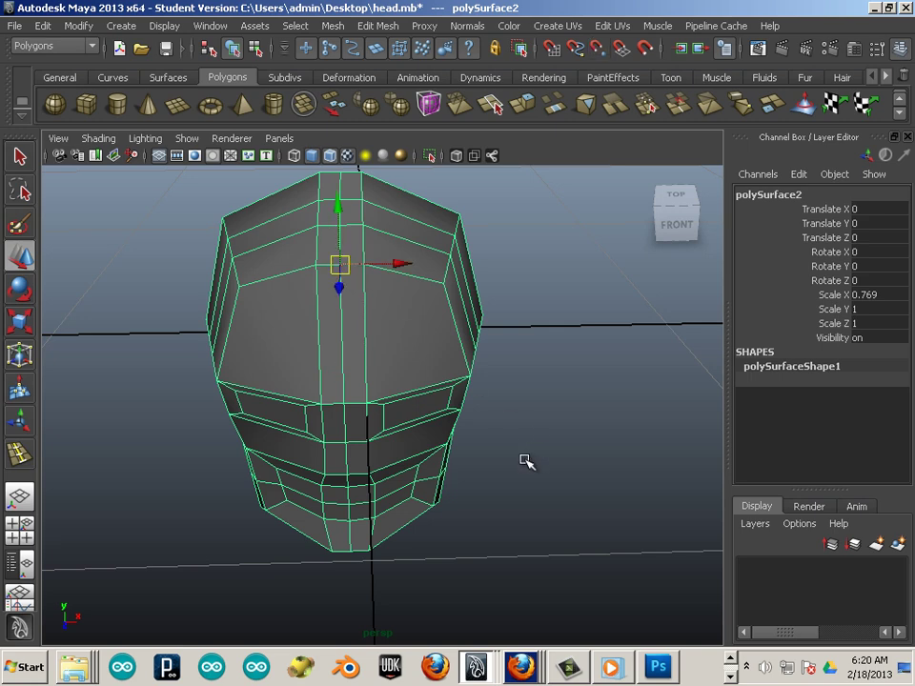
{"action": "left_click_drag", "start_coordinate": [527, 461], "coordinate": [510, 462], "text": "alt"}
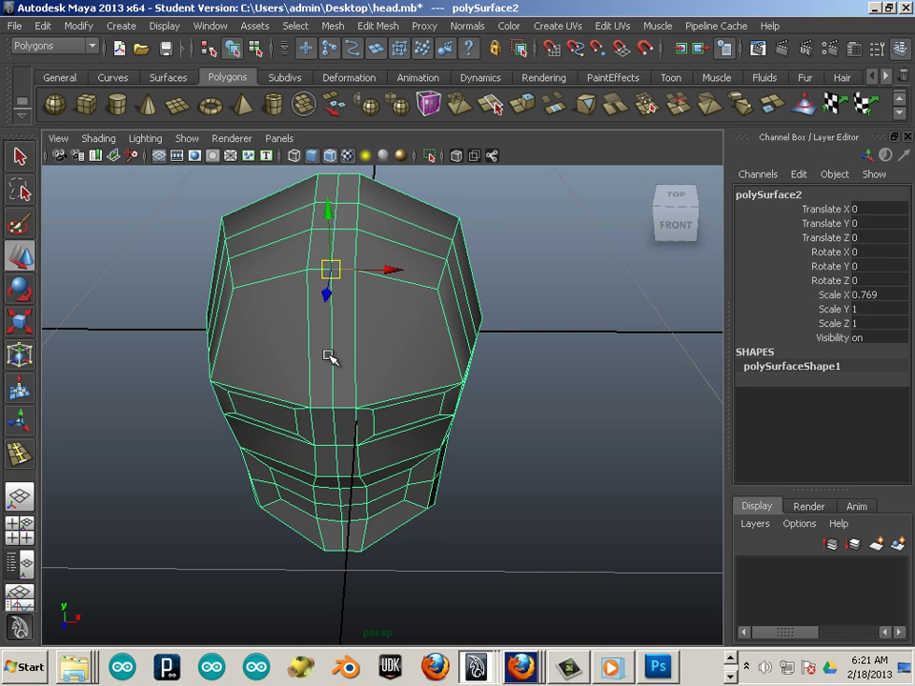
Step: In the top view, snap the head's pivot to the grid origin, then slide the head back along Z to about 0.002
{"action": "key", "text": "space"}
{"action": "key", "text": "space"}
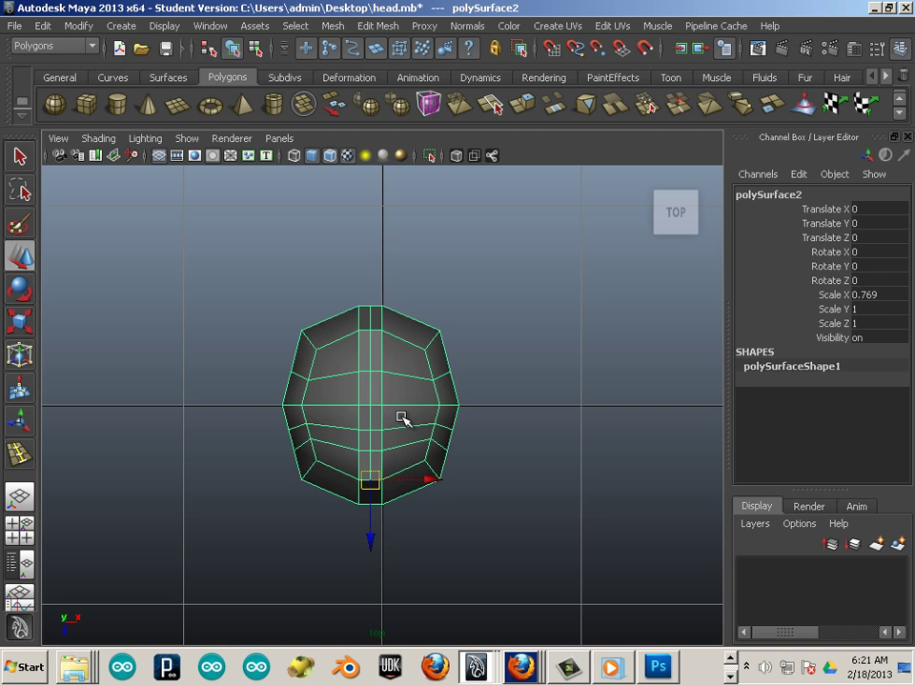
{"action": "left_click_drag", "start_coordinate": [372, 484], "coordinate": [382, 407]}
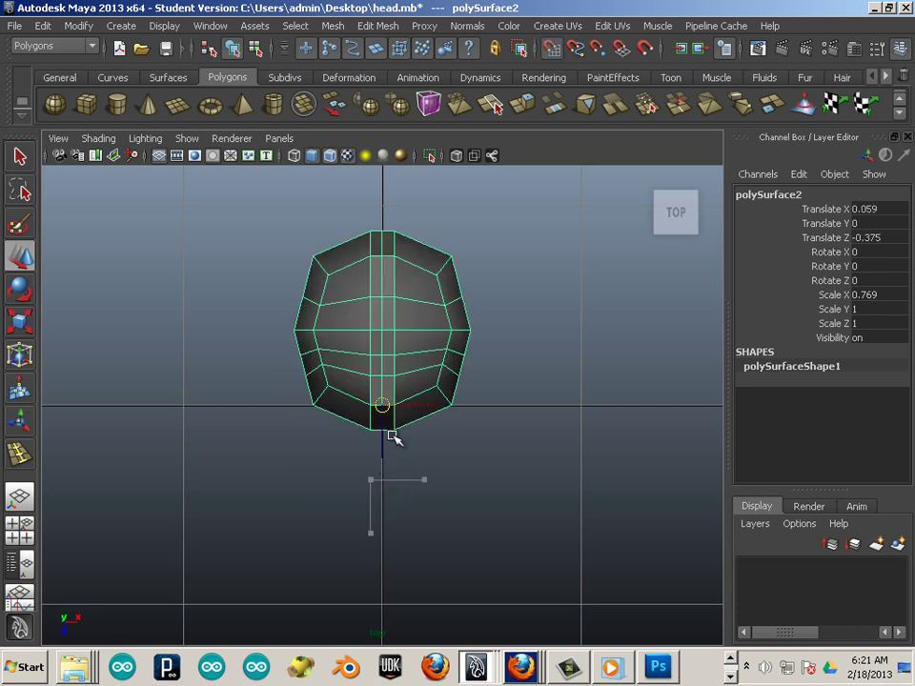
{"action": "key", "text": "Insert"}
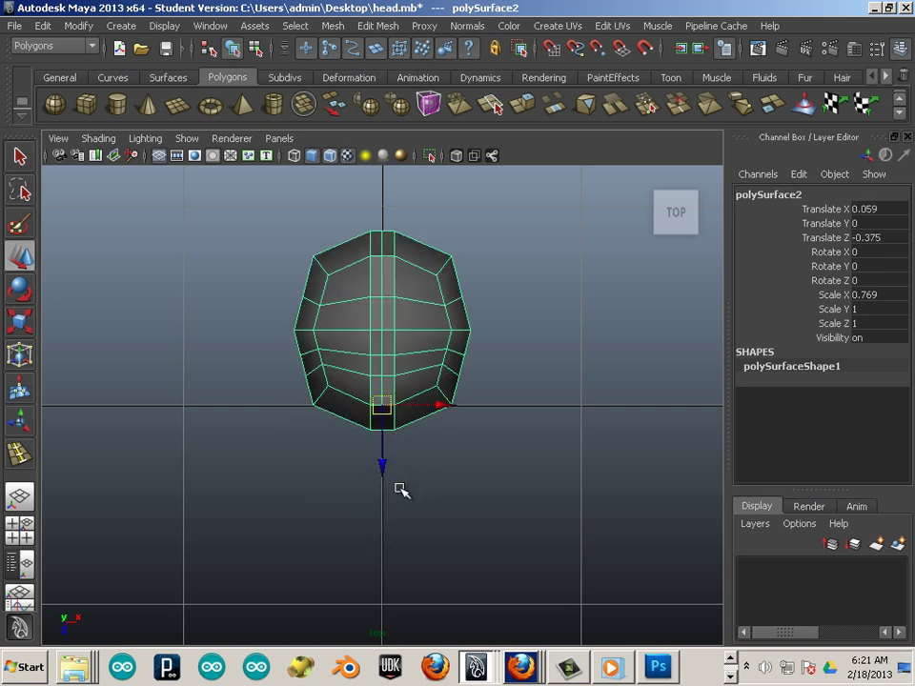
{"action": "left_click_drag", "start_coordinate": [380, 468], "coordinate": [374, 543]}
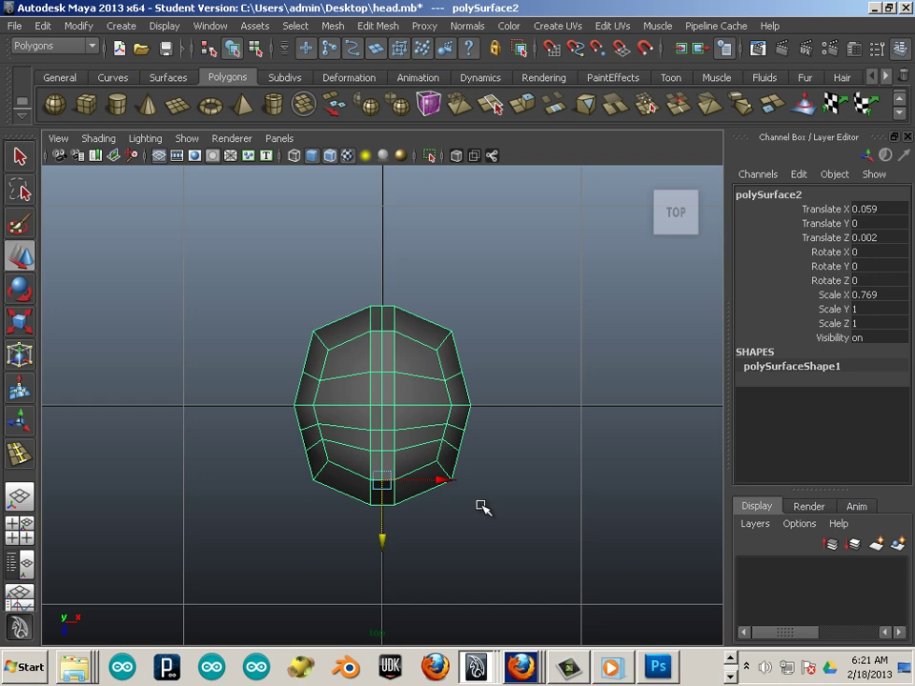
Step: Send the head mesh to Mudbox as a new scene, discarding the changes in the scene already open there
{"action": "key", "text": "space"}
{"action": "left_click_drag", "start_coordinate": [486, 494], "coordinate": [359, 271], "text": "alt"}
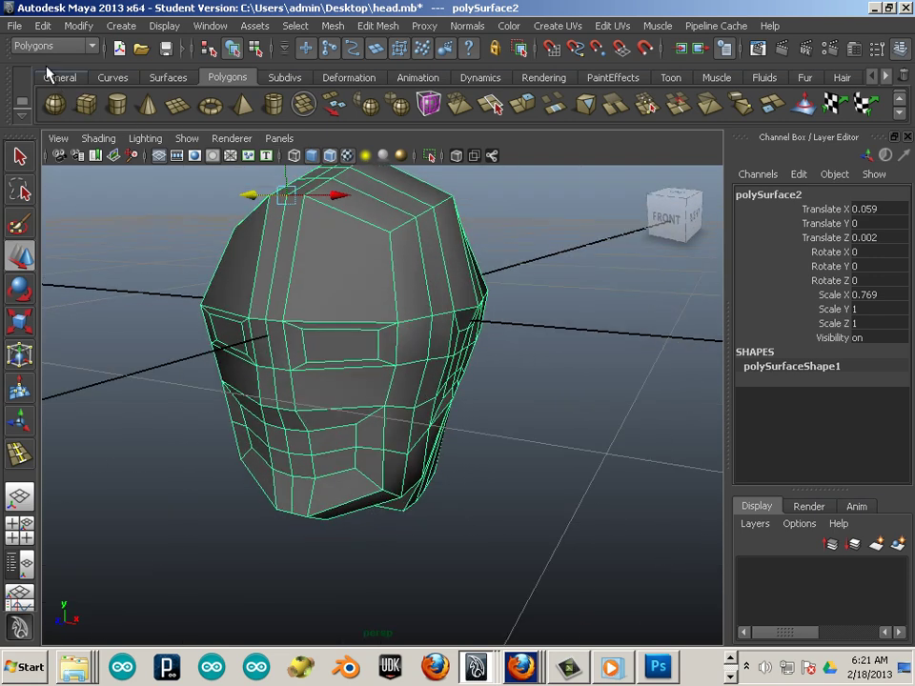
{"action": "left_click", "coordinate": [15, 26]}
{"action": "mouse_move", "coordinate": [95, 193]}
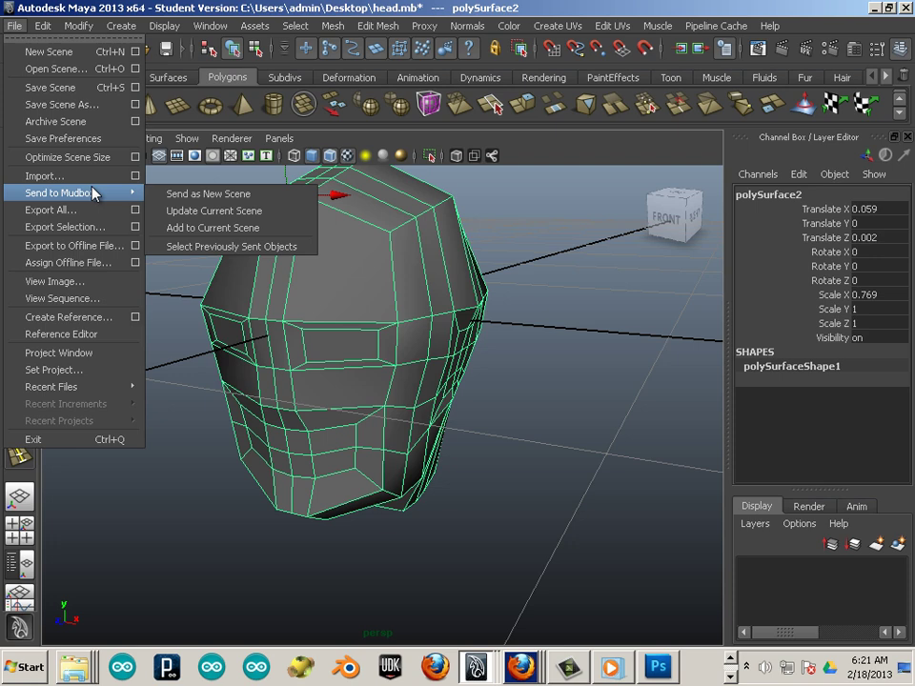
{"action": "left_click", "coordinate": [199, 195]}
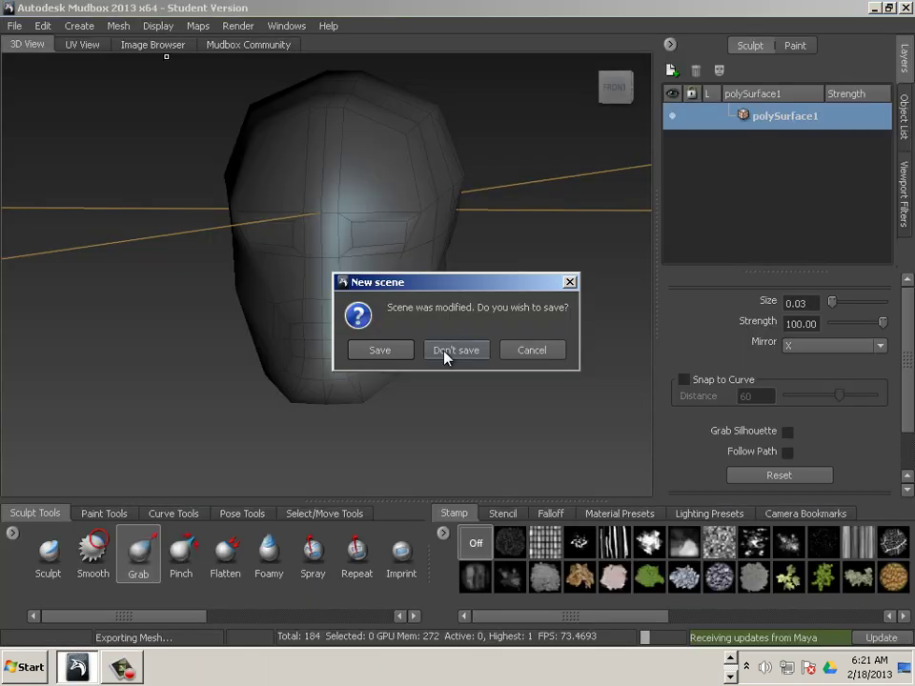
{"action": "left_click", "coordinate": [434, 351]}
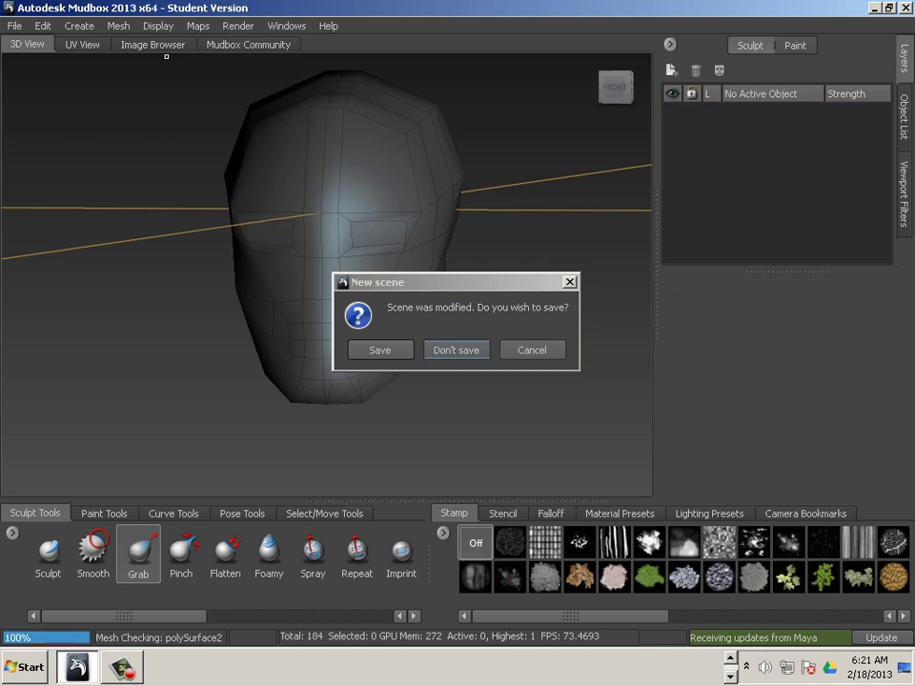
Step: Activate the Grab sculpting tool on the imported head with mirroring set to X
{"action": "left_click_drag", "start_coordinate": [415, 321], "coordinate": [372, 366], "text": "alt"}
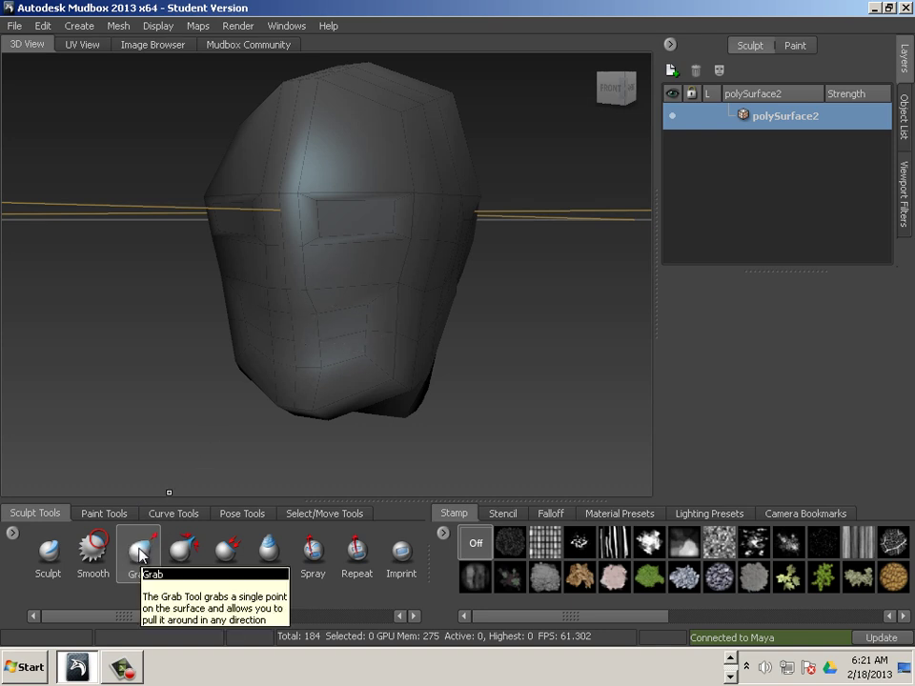
{"action": "left_click", "coordinate": [141, 562]}
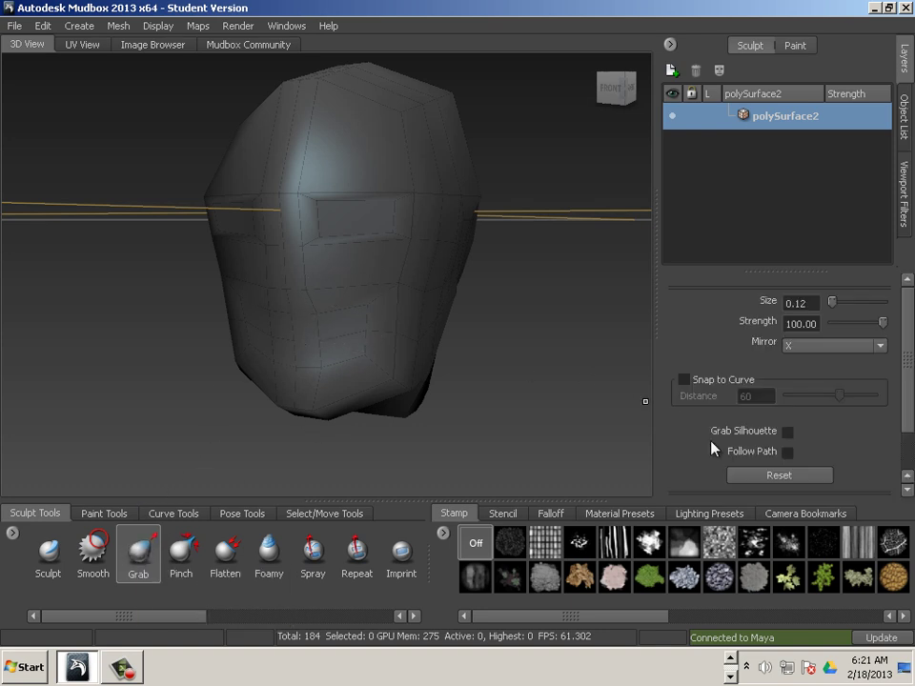
{"action": "scroll", "coordinate": [866, 347], "scroll_direction": "down", "scroll_amount": 1}
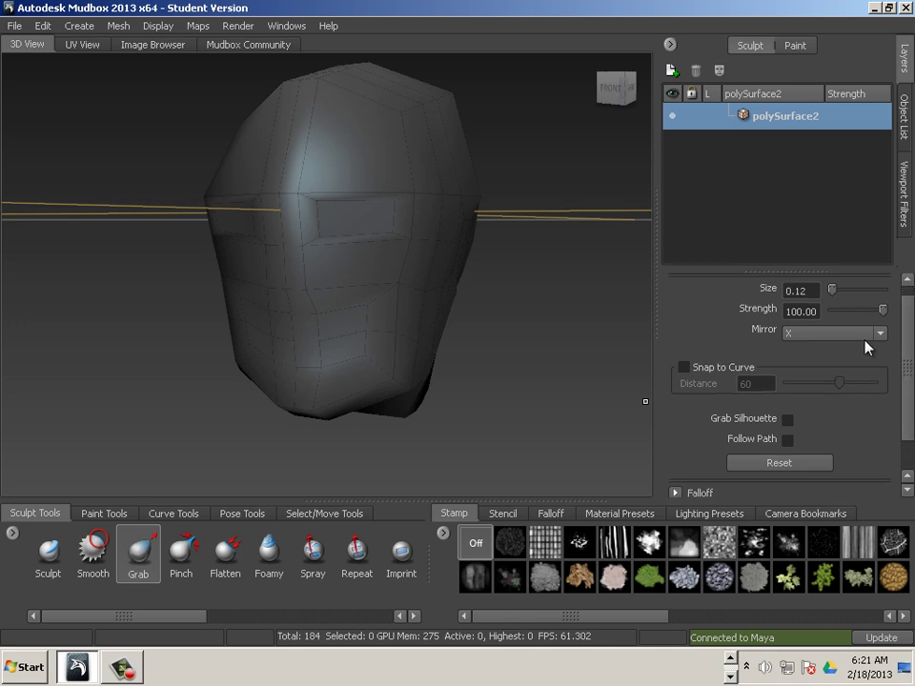
{"action": "left_click", "coordinate": [821, 333]}
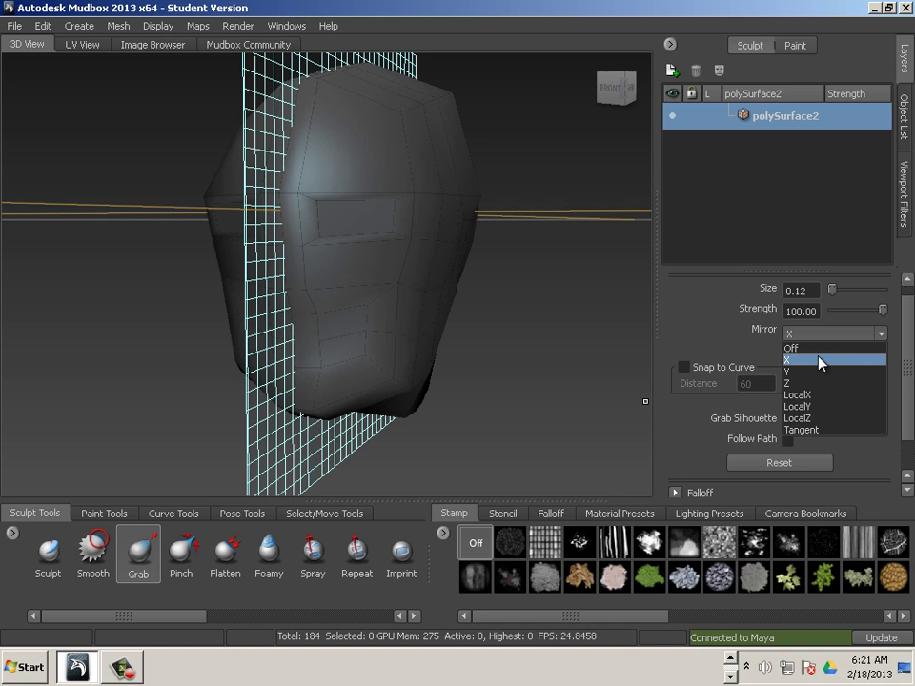
{"action": "left_click", "coordinate": [820, 360]}
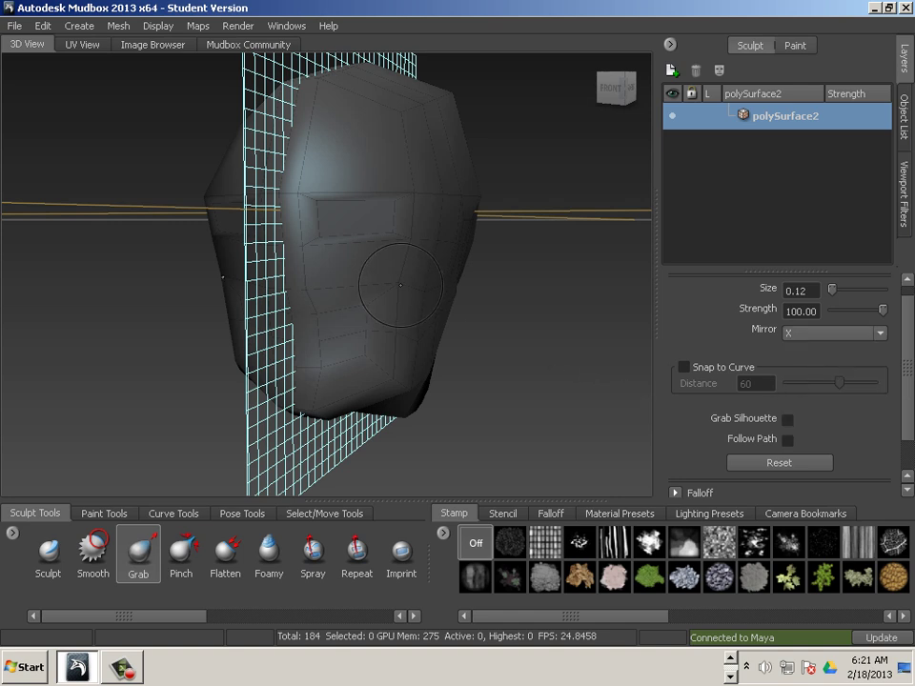
{"action": "left_click_drag", "start_coordinate": [397, 286], "coordinate": [417, 284]}
{"action": "left_click_drag", "start_coordinate": [543, 316], "coordinate": [461, 326], "text": "alt"}
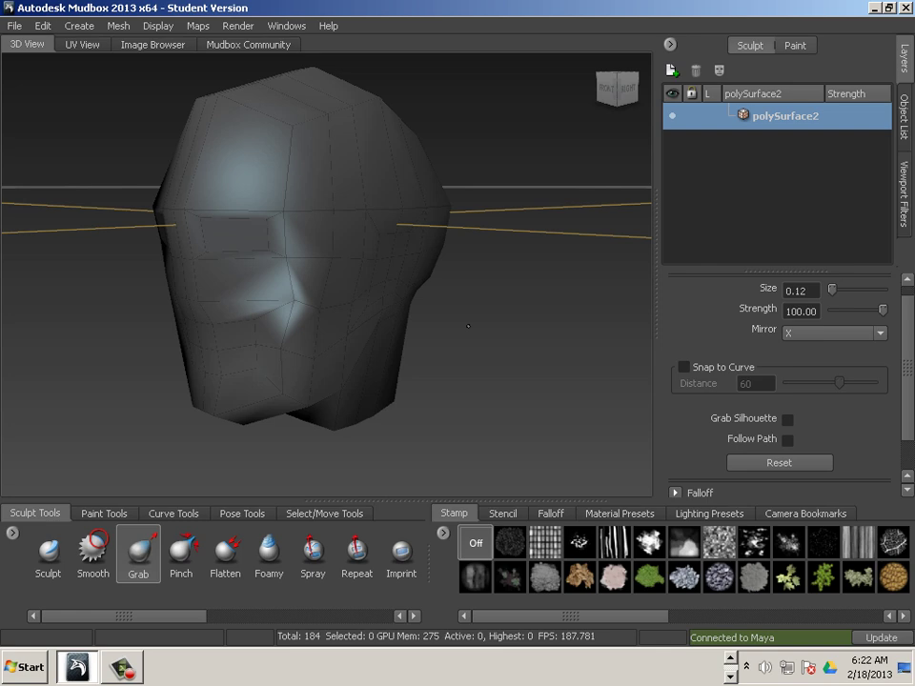
{"action": "key", "text": "ctrl+z"}
Step: Enlarge the Grab brush to about 0.27 and pull the side of the cheek slightly outward
{"action": "key", "text": "b"}
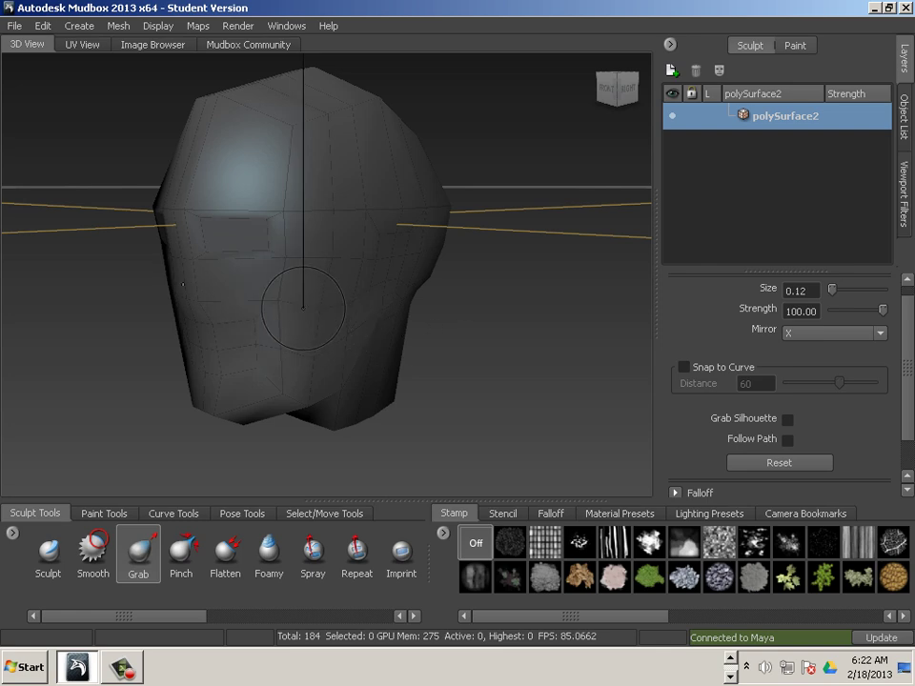
{"action": "mouse_move", "coordinate": [303, 309]}
{"action": "left_mouse_down"}
{"action": "mouse_move", "coordinate": [331, 308]}
{"action": "mouse_move", "coordinate": [302, 308]}
{"action": "left_mouse_up"}
{"action": "left_click_drag", "start_coordinate": [503, 417], "coordinate": [521, 412], "text": "alt"}
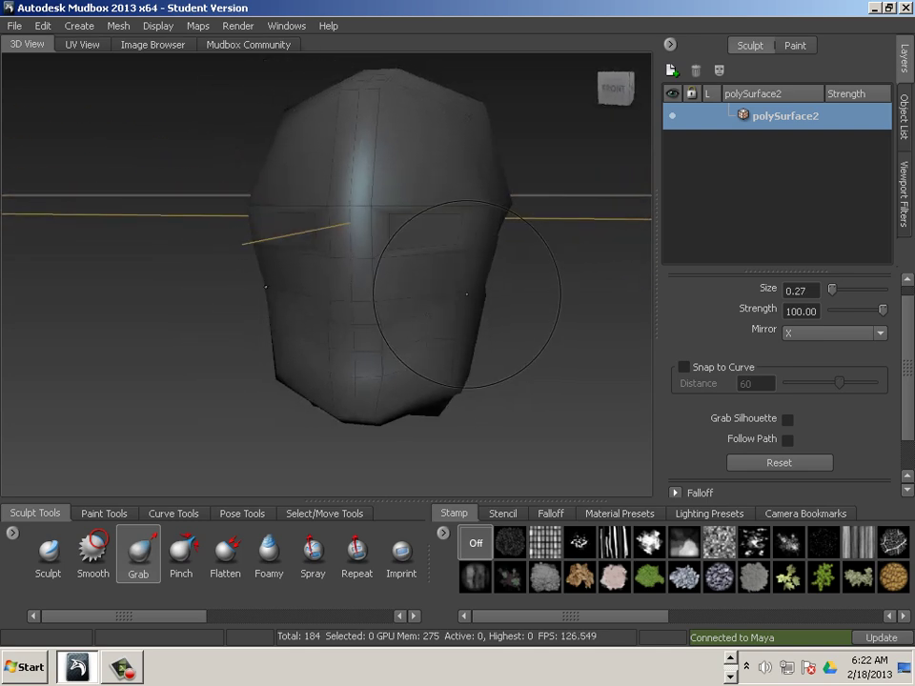
{"action": "left_click_drag", "start_coordinate": [467, 293], "coordinate": [478, 291]}
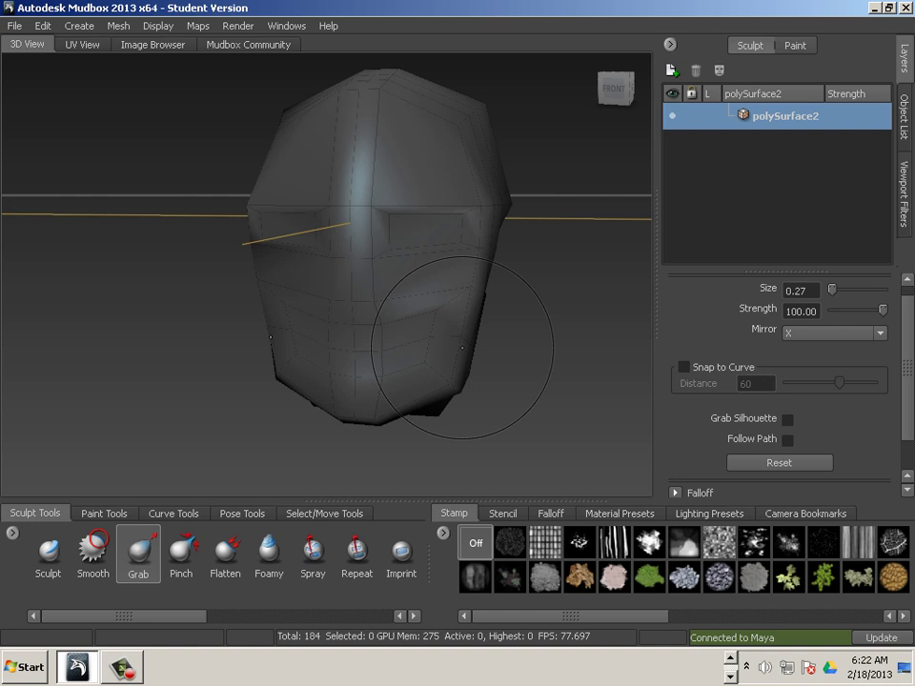
Step: Reshape the jaw, mouth area, cheeks and outer eye region symmetrically with Grab strokes from the front
{"action": "left_click_drag", "start_coordinate": [438, 373], "coordinate": [433, 404]}
{"action": "left_click_drag", "start_coordinate": [377, 347], "coordinate": [376, 334]}
{"action": "mouse_move", "coordinate": [433, 318]}
{"action": "left_mouse_down"}
{"action": "mouse_move", "coordinate": [429, 309]}
{"action": "mouse_move", "coordinate": [438, 355]}
{"action": "left_mouse_up"}
{"action": "left_click_drag", "start_coordinate": [475, 288], "coordinate": [449, 301]}
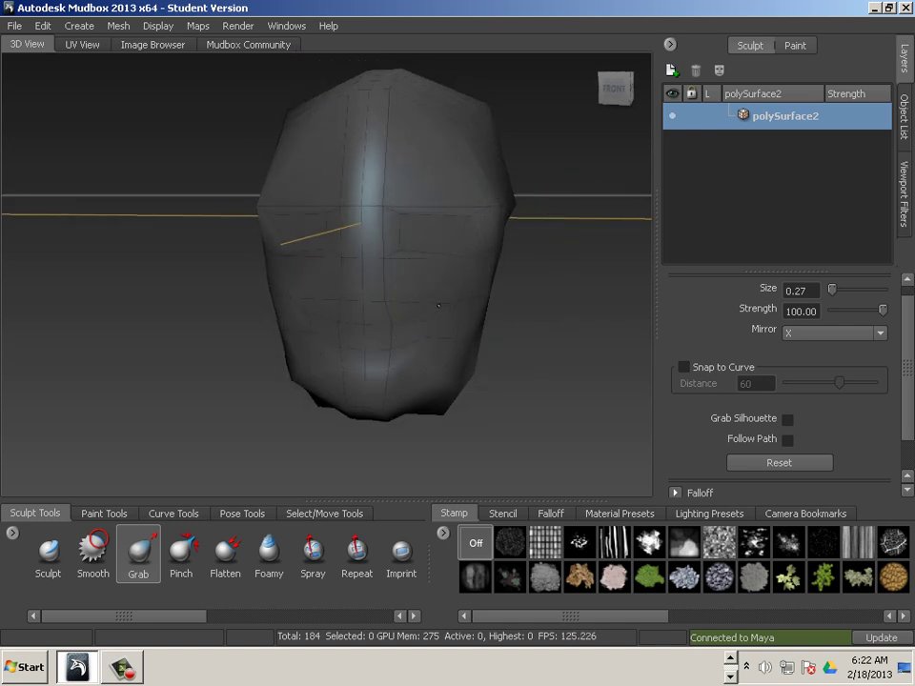
{"action": "mouse_move", "coordinate": [471, 262]}
{"action": "left_mouse_down"}
{"action": "mouse_move", "coordinate": [469, 283]}
{"action": "mouse_move", "coordinate": [489, 208]}
{"action": "left_mouse_up"}
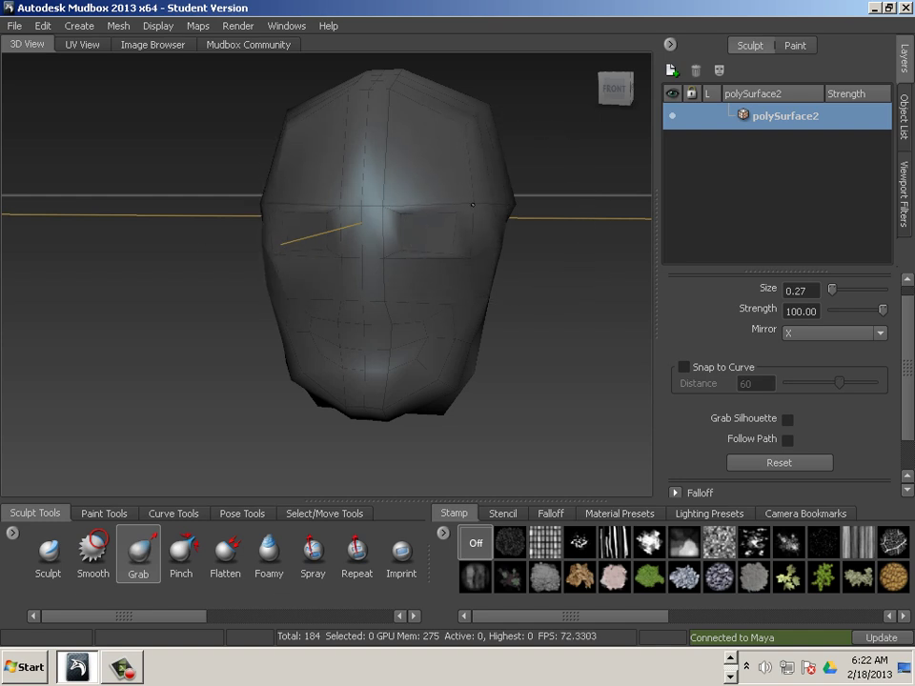
Step: Refine the mouth corners, lower jaw and chin with Grab strokes, reducing the brush size to about 0.18
{"action": "left_click_drag", "start_coordinate": [566, 390], "coordinate": [480, 382], "text": "alt"}
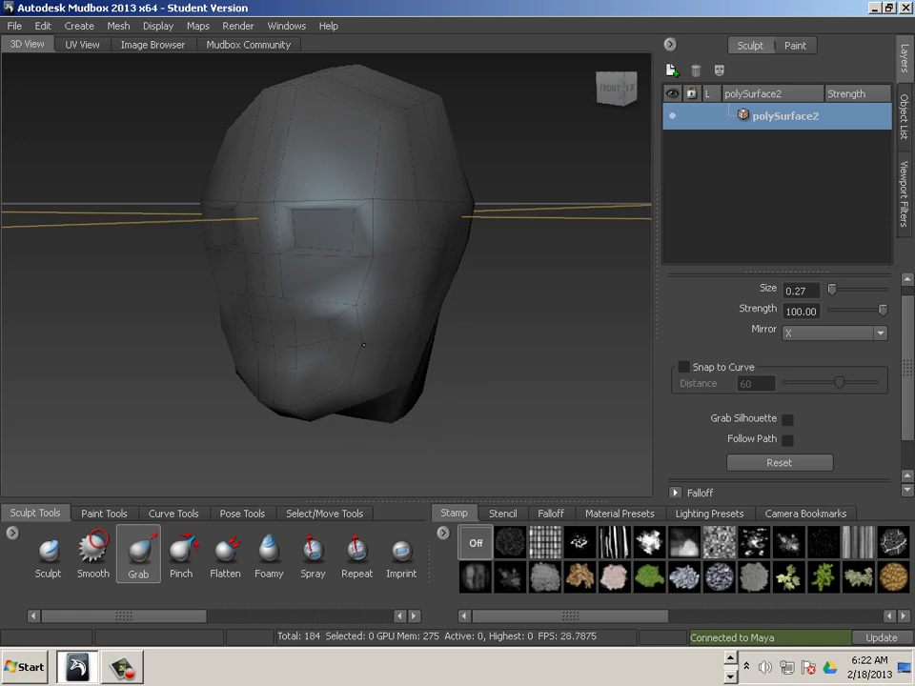
{"action": "mouse_move", "coordinate": [352, 345]}
{"action": "left_mouse_down", "text": "alt"}
{"action": "mouse_move", "coordinate": [376, 362]}
{"action": "mouse_move", "coordinate": [388, 397]}
{"action": "left_mouse_up", "text": "alt"}
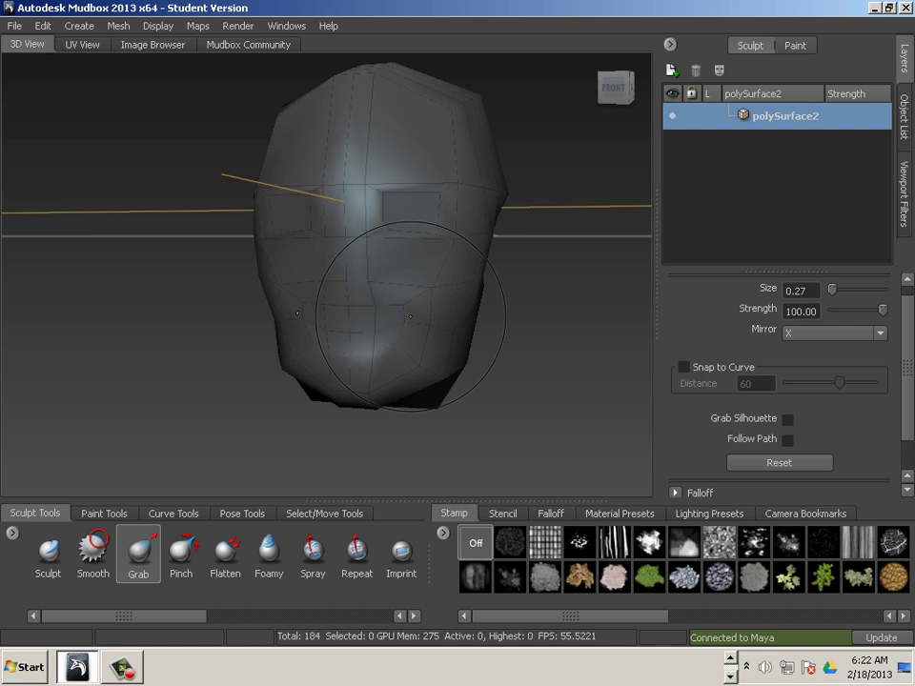
{"action": "mouse_move", "coordinate": [406, 308]}
{"action": "left_mouse_down"}
{"action": "mouse_move", "coordinate": [377, 308]}
{"action": "mouse_move", "coordinate": [405, 301]}
{"action": "mouse_move", "coordinate": [401, 309]}
{"action": "left_mouse_up"}
{"action": "mouse_move", "coordinate": [407, 355]}
{"action": "left_mouse_down"}
{"action": "mouse_move", "coordinate": [402, 348]}
{"action": "mouse_move", "coordinate": [404, 364]}
{"action": "left_mouse_up"}
{"action": "left_click_drag", "start_coordinate": [362, 392], "coordinate": [372, 379]}
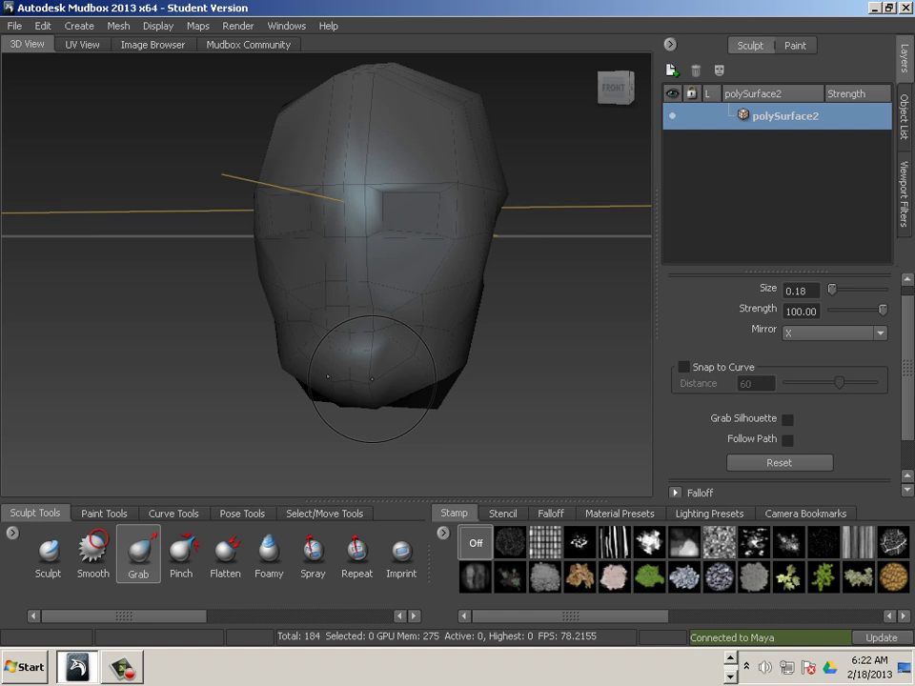
Step: Add subdivision level 1 to the head, compare it with the base level, and finish on level 0
{"action": "key", "text": "shift+d"}
{"action": "mouse_move", "coordinate": [452, 387]}
{"action": "left_mouse_down", "text": "alt"}
{"action": "mouse_move", "coordinate": [411, 373]}
{"action": "mouse_move", "coordinate": [455, 382]}
{"action": "left_mouse_up", "text": "alt"}
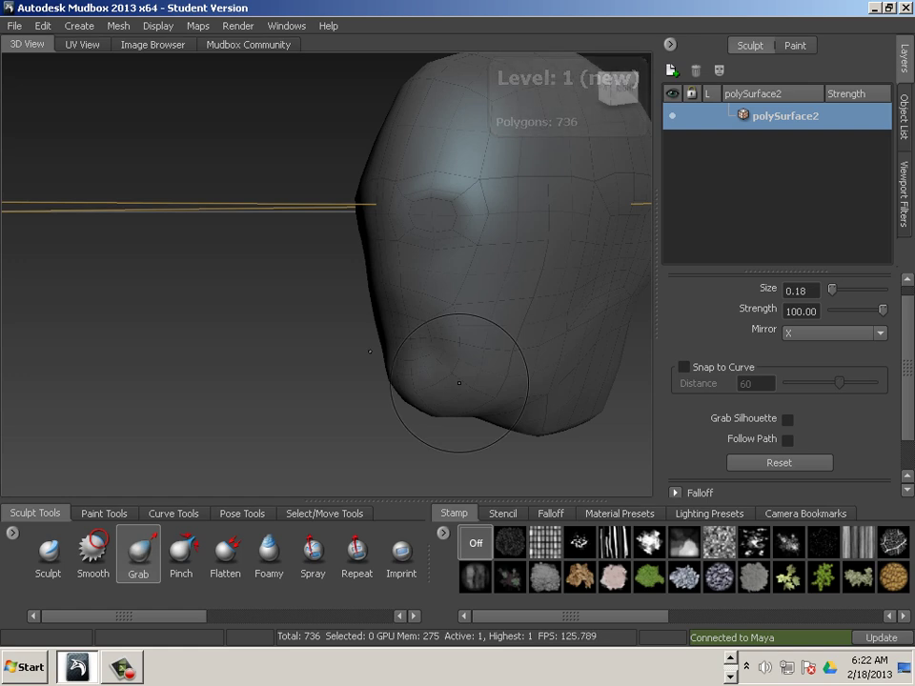
{"action": "key", "text": "Page_Up"}
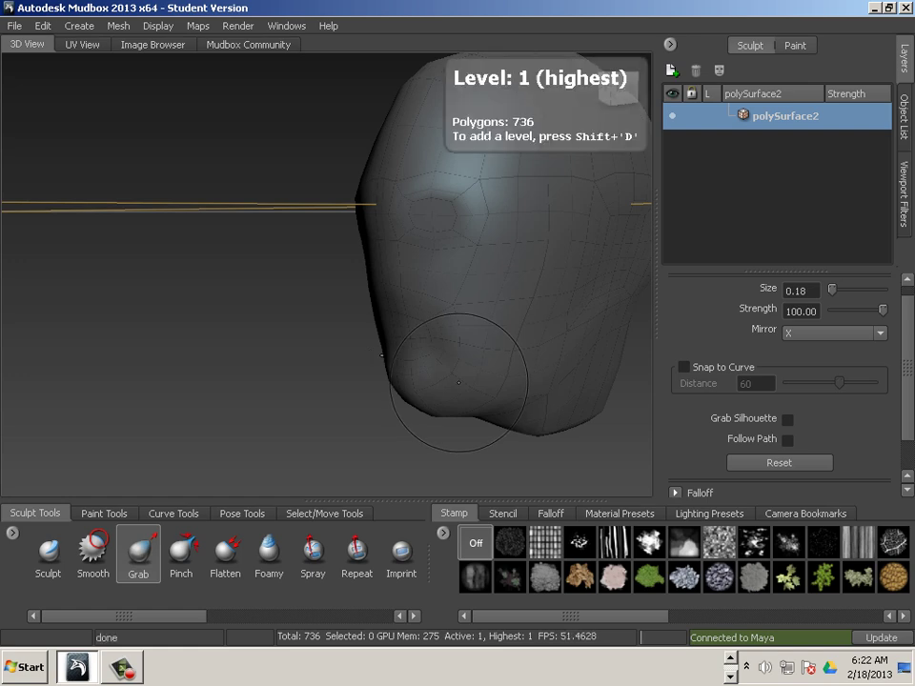
{"action": "key", "text": "Page_Down"}
{"action": "key", "text": "Page_Up"}
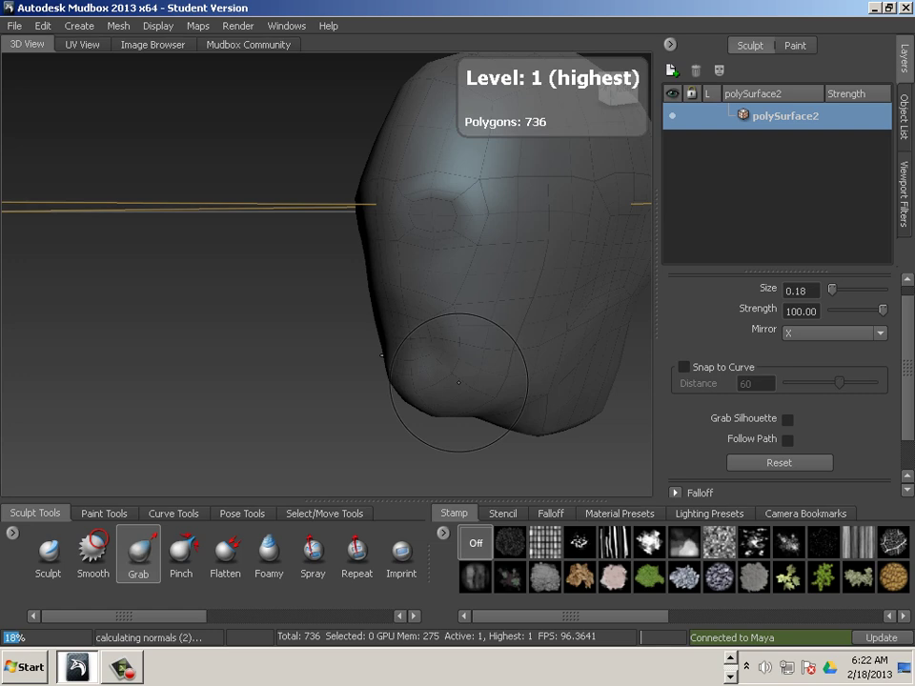
{"action": "key", "text": "Page_Down"}
{"action": "key", "text": "Page_Up"}
{"action": "key", "text": "Page_Down"}
{"action": "key", "text": "Page_Up"}
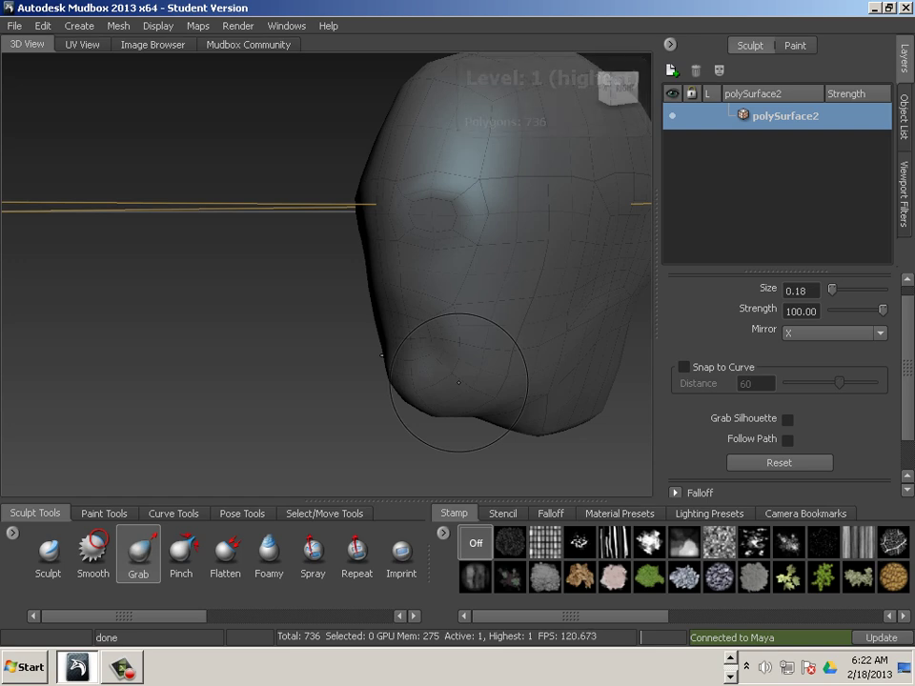
{"action": "key", "text": "Page_Down"}
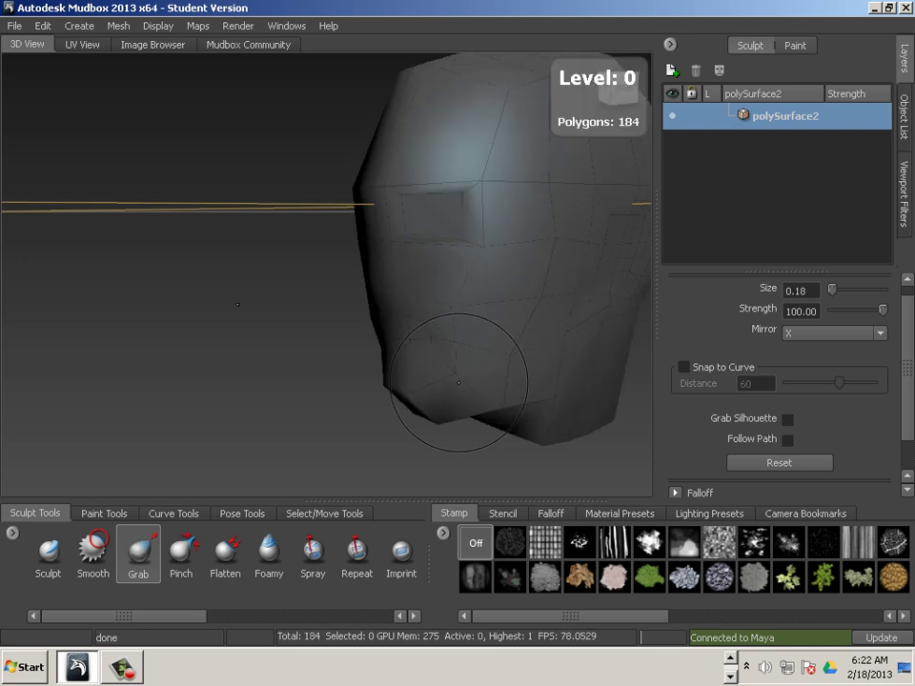
Step: Reshape the underside of the jaw and chin with Grab strokes from the side and from below
{"action": "left_click_drag", "start_coordinate": [384, 418], "coordinate": [327, 388], "text": "alt"}
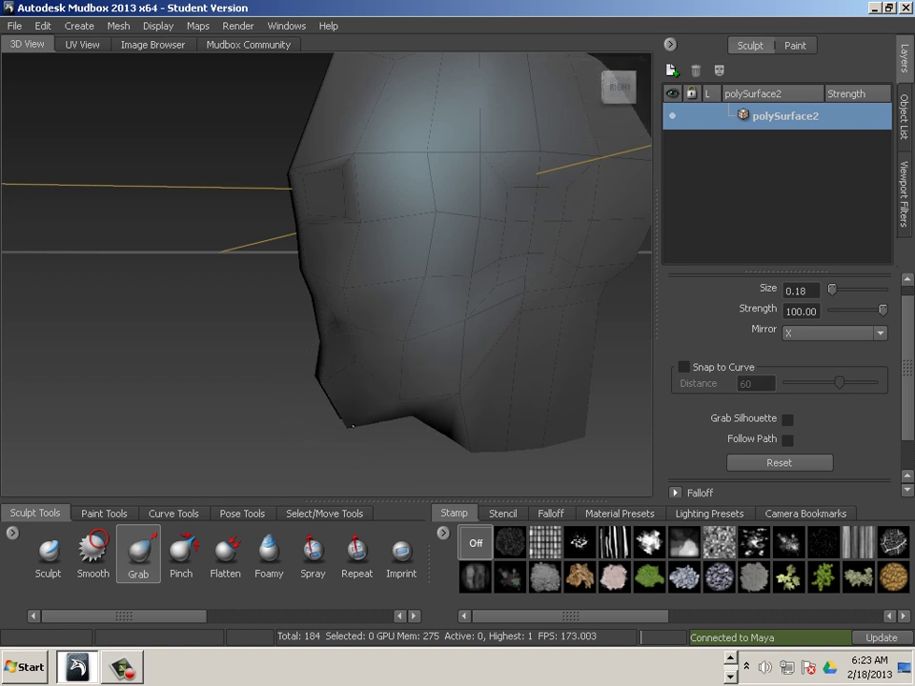
{"action": "mouse_move", "coordinate": [265, 317]}
{"action": "left_mouse_down", "text": "alt"}
{"action": "mouse_move", "coordinate": [298, 433]}
{"action": "mouse_move", "coordinate": [338, 391]}
{"action": "mouse_move", "coordinate": [385, 405]}
{"action": "left_mouse_up", "text": "alt"}
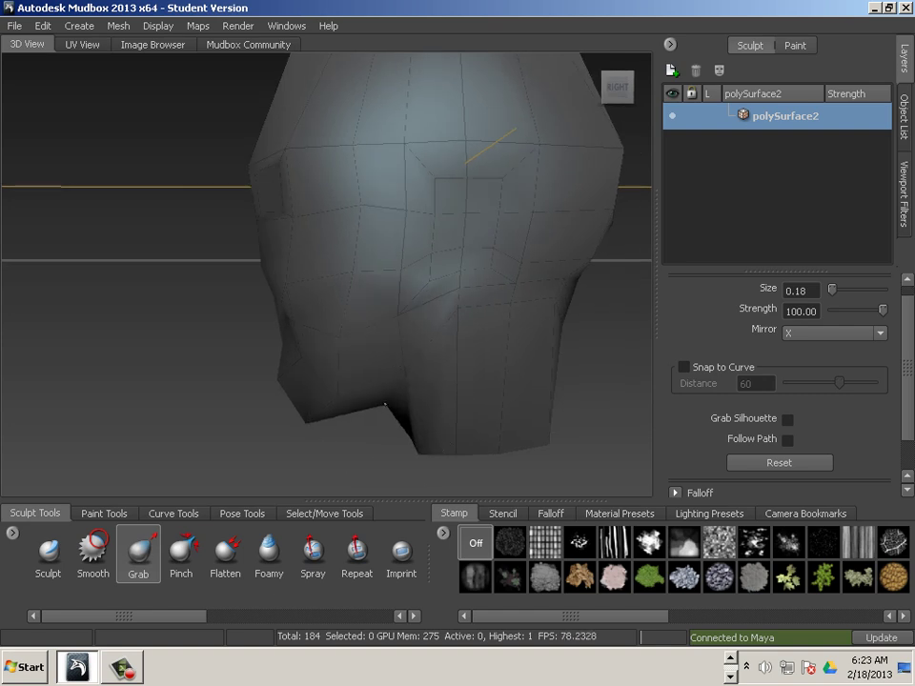
{"action": "left_click_drag", "start_coordinate": [418, 452], "coordinate": [445, 308]}
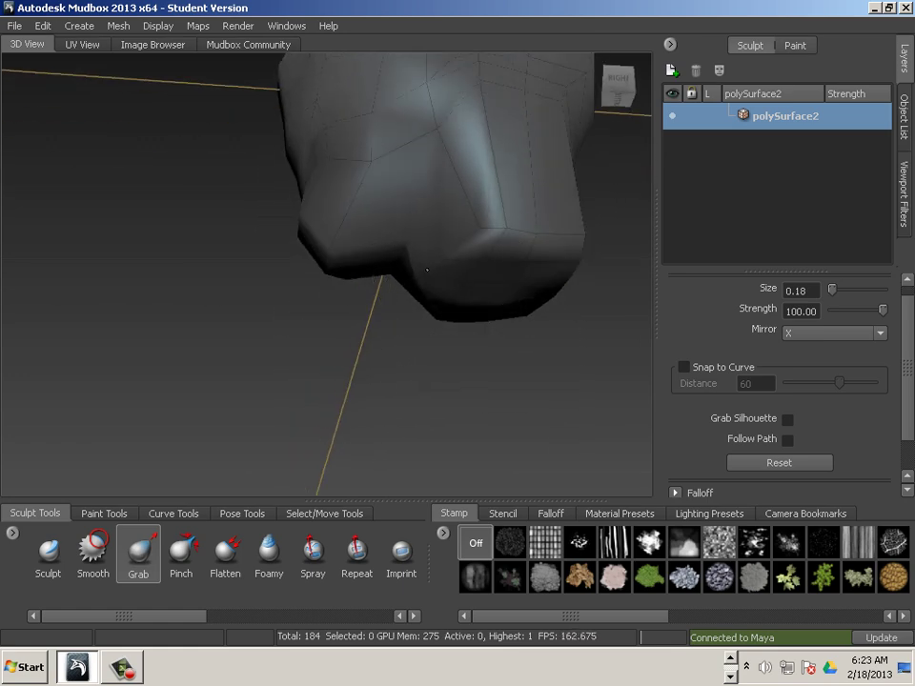
{"action": "left_click_drag", "start_coordinate": [388, 338], "coordinate": [428, 181], "text": "alt"}
{"action": "middle_click_drag", "start_coordinate": [436, 170], "coordinate": [388, 333], "text": "alt"}
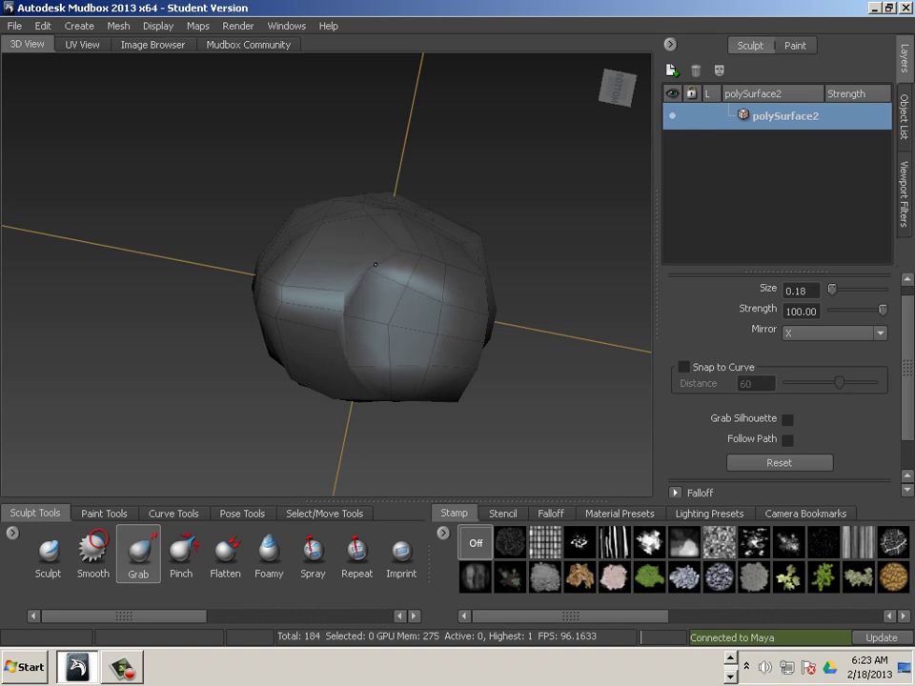
{"action": "mouse_move", "coordinate": [340, 287]}
{"action": "left_mouse_down"}
{"action": "mouse_move", "coordinate": [368, 302]}
{"action": "mouse_move", "coordinate": [360, 275]}
{"action": "mouse_move", "coordinate": [359, 440]}
{"action": "left_mouse_up"}
{"action": "mouse_move", "coordinate": [338, 345]}
{"action": "left_mouse_down"}
{"action": "mouse_move", "coordinate": [315, 331]}
{"action": "mouse_move", "coordinate": [348, 334]}
{"action": "mouse_move", "coordinate": [358, 362]}
{"action": "left_mouse_up"}
{"action": "left_click_drag", "start_coordinate": [308, 351], "coordinate": [310, 364]}
{"action": "mouse_move", "coordinate": [514, 329]}
{"action": "left_mouse_down", "text": "alt"}
{"action": "mouse_move", "coordinate": [494, 414]}
{"action": "mouse_move", "coordinate": [504, 404]}
{"action": "mouse_move", "coordinate": [486, 397]}
{"action": "left_mouse_up", "text": "alt"}
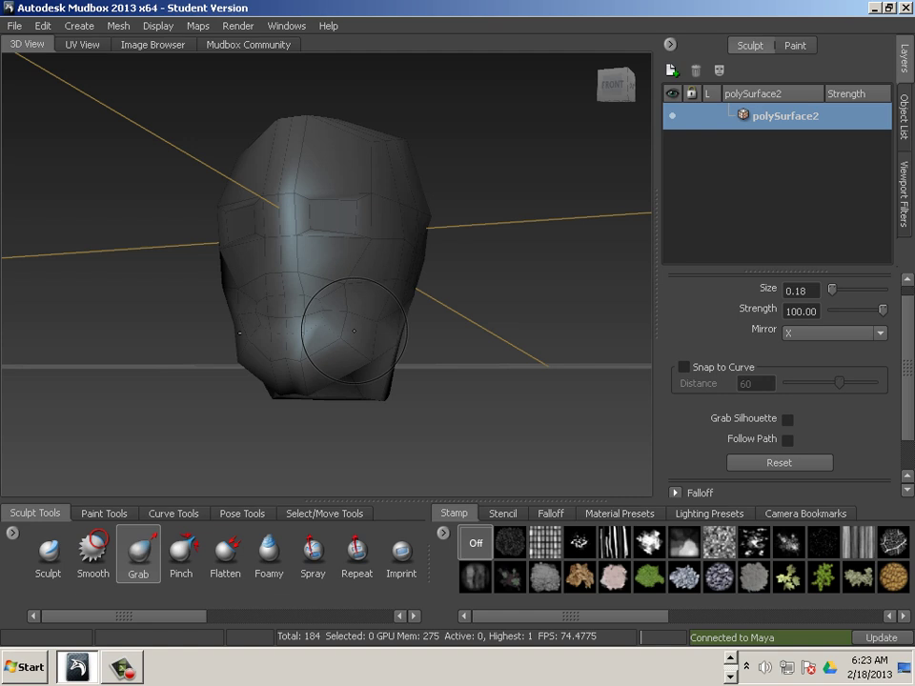
Step: Reduce the Grab brush to about 0.12 and reshape the mouth corners, lips and upper lip line
{"action": "left_click_drag", "start_coordinate": [367, 327], "coordinate": [330, 320]}
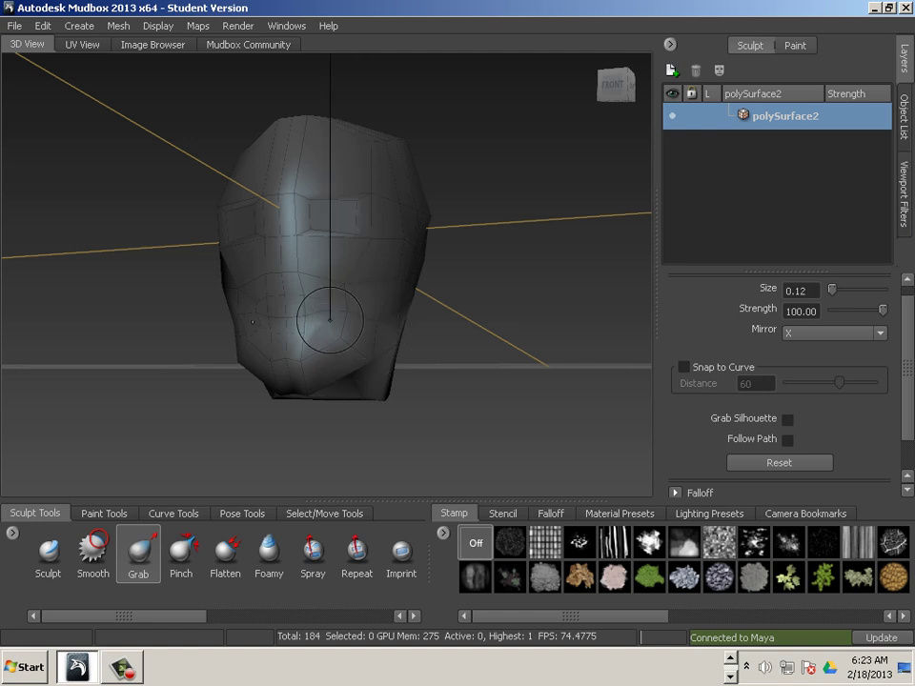
{"action": "mouse_move", "coordinate": [297, 270]}
{"action": "left_mouse_down"}
{"action": "mouse_move", "coordinate": [299, 288]}
{"action": "mouse_move", "coordinate": [282, 285]}
{"action": "left_mouse_up"}
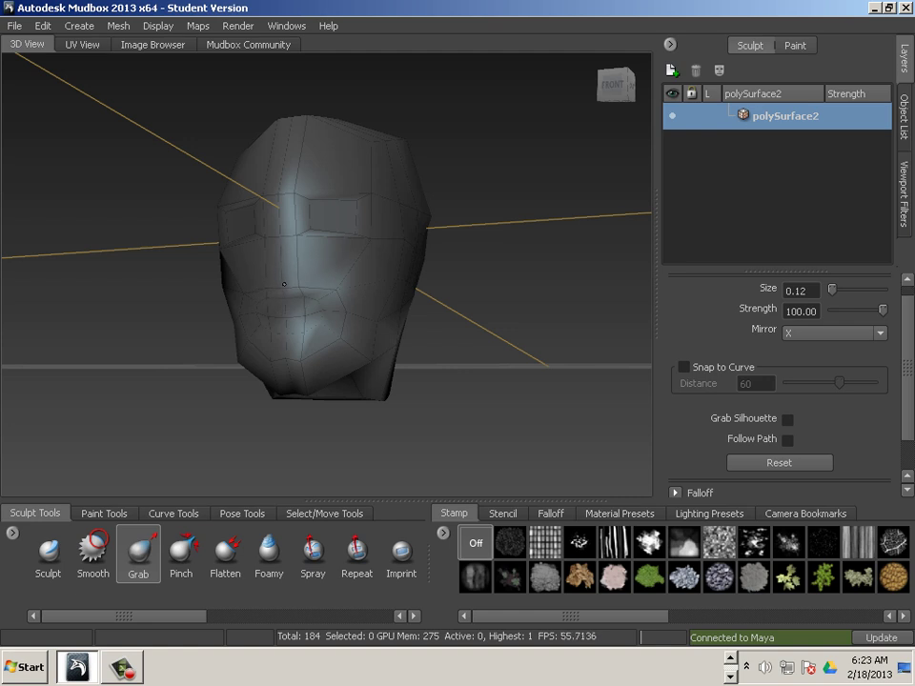
{"action": "left_click_drag", "start_coordinate": [300, 353], "coordinate": [297, 347]}
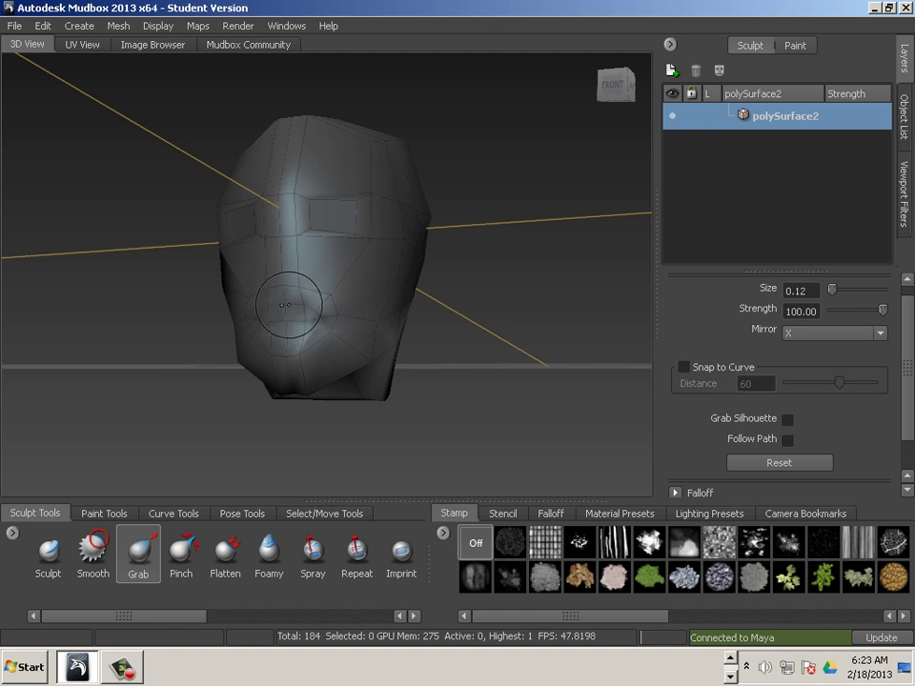
{"action": "left_click_drag", "start_coordinate": [325, 292], "coordinate": [325, 297]}
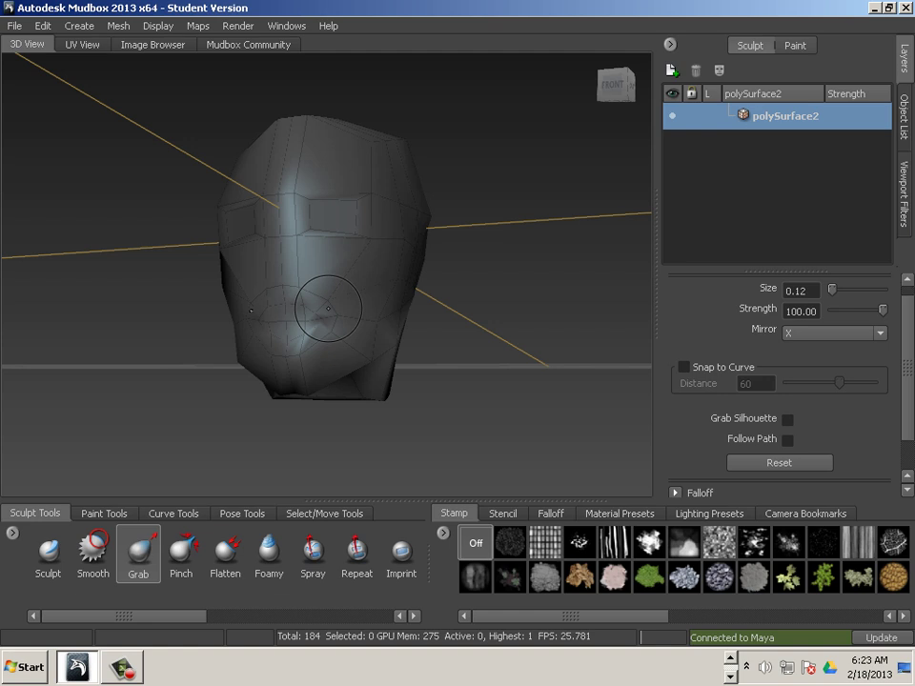
Step: Narrow the nose along its bridge and lower the inner brow with Grab strokes from the front
{"action": "left_click_drag", "start_coordinate": [350, 446], "coordinate": [316, 327], "text": "alt"}
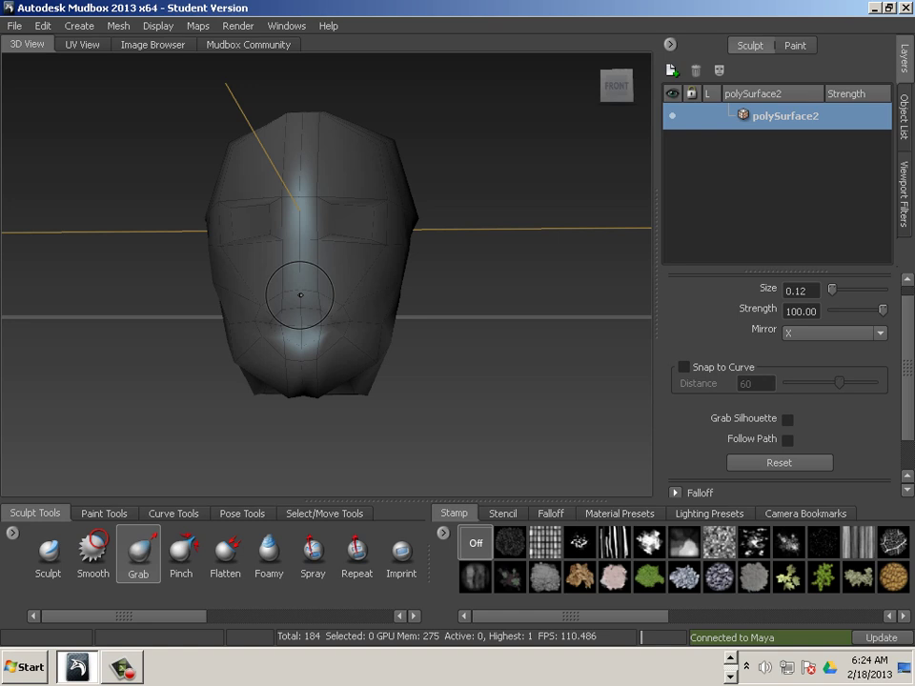
{"action": "left_click_drag", "start_coordinate": [457, 399], "coordinate": [459, 405], "text": "alt"}
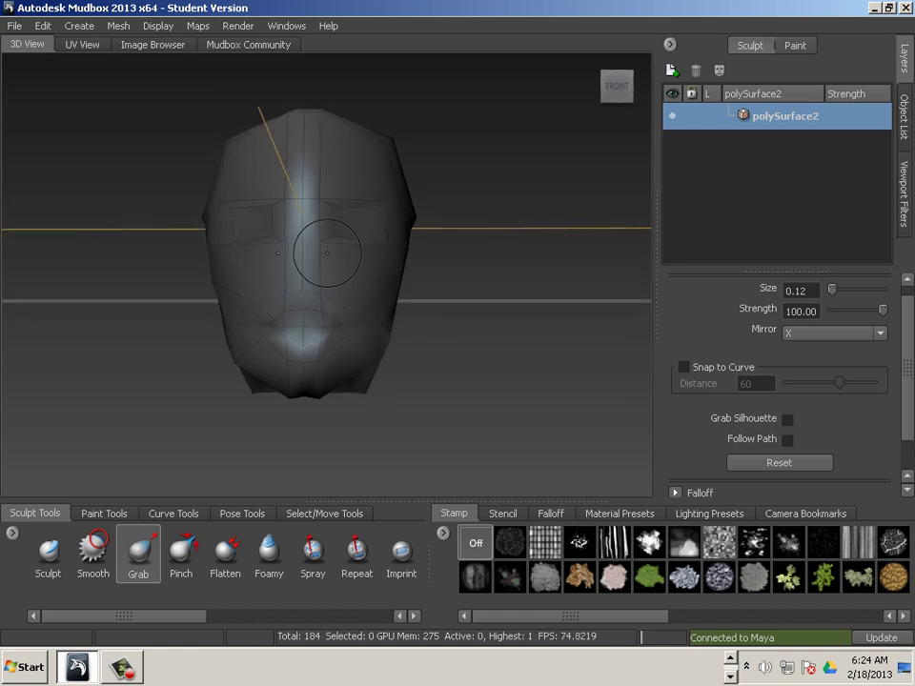
{"action": "left_click_drag", "start_coordinate": [320, 244], "coordinate": [320, 252]}
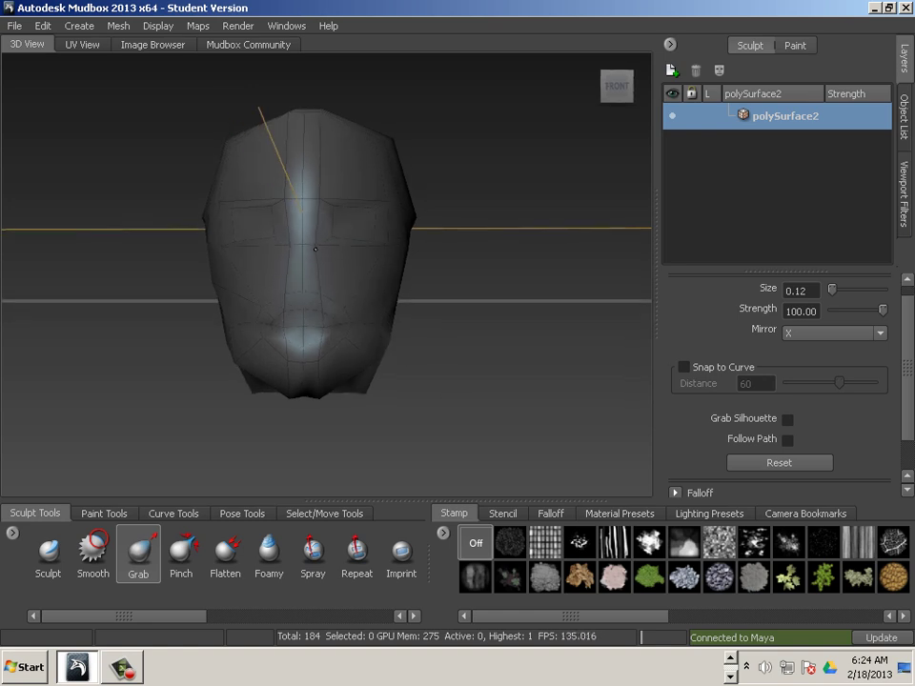
{"action": "left_click_drag", "start_coordinate": [315, 199], "coordinate": [311, 210]}
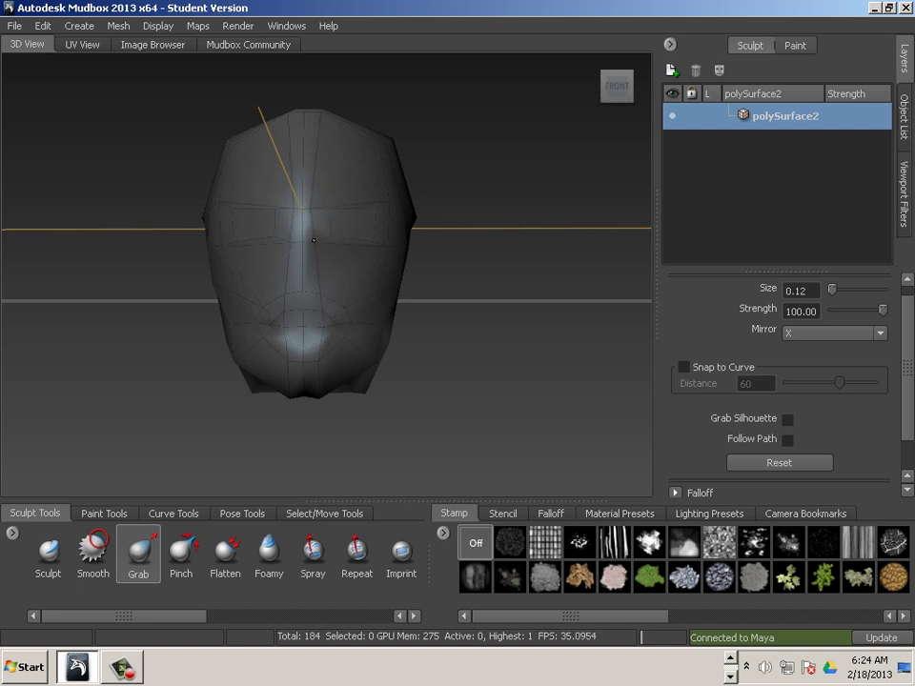
Step: Reduce the Grab brush to about 0.07 and refine the top of the nose and the eye outline
{"action": "mouse_move", "coordinate": [312, 210]}
{"action": "left_mouse_down"}
{"action": "mouse_move", "coordinate": [320, 209]}
{"action": "mouse_move", "coordinate": [289, 212]}
{"action": "left_mouse_up"}
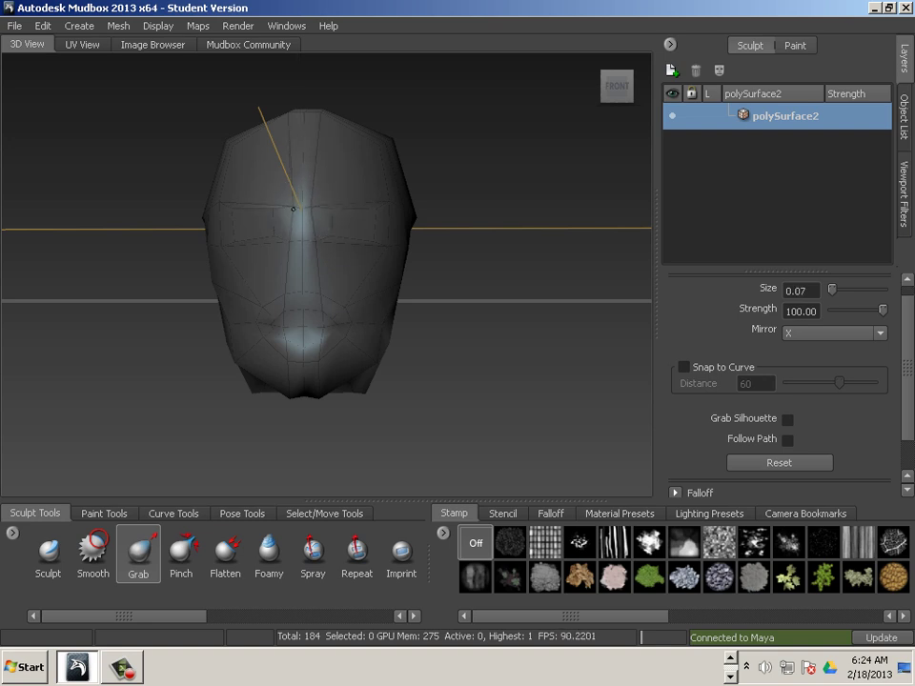
{"action": "left_click_drag", "start_coordinate": [293, 208], "coordinate": [301, 208]}
{"action": "mouse_move", "coordinate": [334, 240]}
{"action": "left_mouse_down"}
{"action": "mouse_move", "coordinate": [372, 234]}
{"action": "mouse_move", "coordinate": [373, 216]}
{"action": "left_mouse_up"}
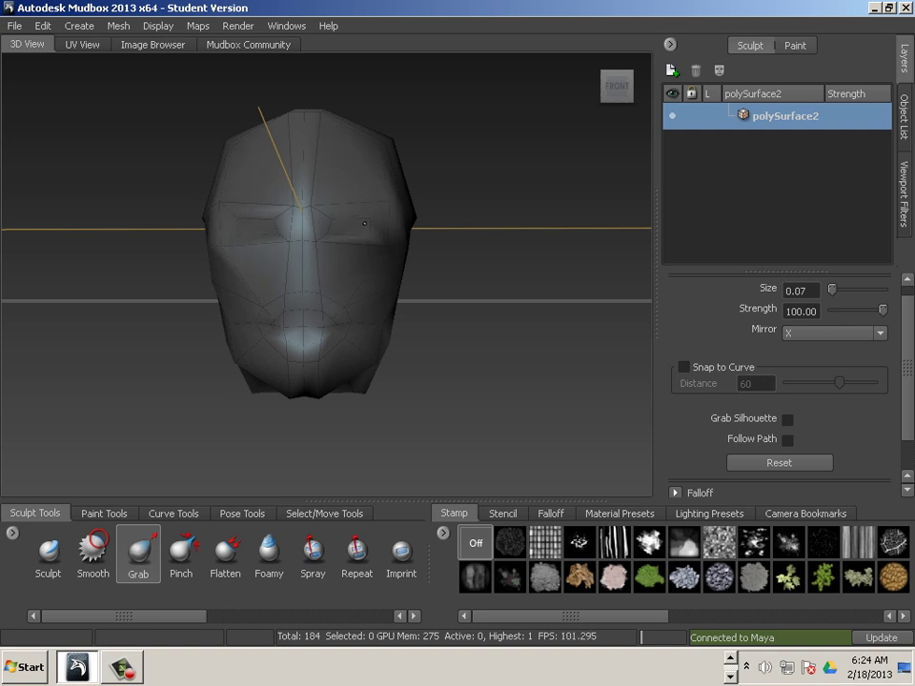
Step: Enlarge the Grab brush to about 0.42 and reshape the brow, chin and lower jaw in profile
{"action": "mouse_move", "coordinate": [467, 293]}
{"action": "left_mouse_down", "text": "alt"}
{"action": "mouse_move", "coordinate": [329, 301]}
{"action": "mouse_move", "coordinate": [363, 317]}
{"action": "left_mouse_up", "text": "alt"}
{"action": "left_click_drag", "start_coordinate": [211, 225], "coordinate": [208, 231]}
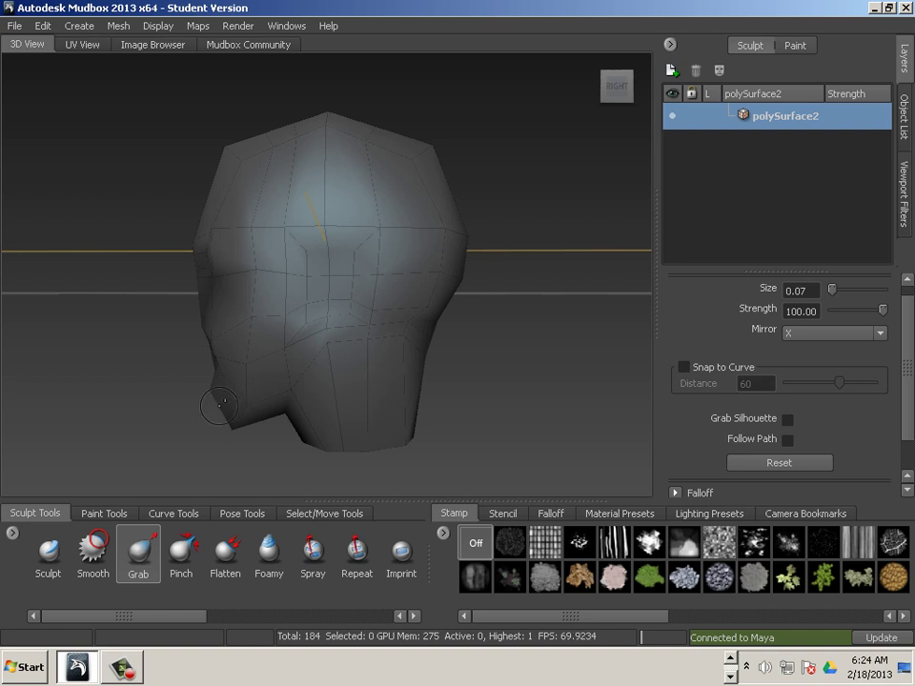
{"action": "mouse_move", "coordinate": [224, 416]}
{"action": "left_mouse_down"}
{"action": "mouse_move", "coordinate": [238, 417]}
{"action": "mouse_move", "coordinate": [2, 465]}
{"action": "left_mouse_up"}
{"action": "mouse_move", "coordinate": [224, 409]}
{"action": "left_mouse_down"}
{"action": "mouse_move", "coordinate": [109, 409]}
{"action": "mouse_move", "coordinate": [228, 404]}
{"action": "mouse_move", "coordinate": [227, 425]}
{"action": "mouse_move", "coordinate": [222, 416]}
{"action": "left_mouse_up"}
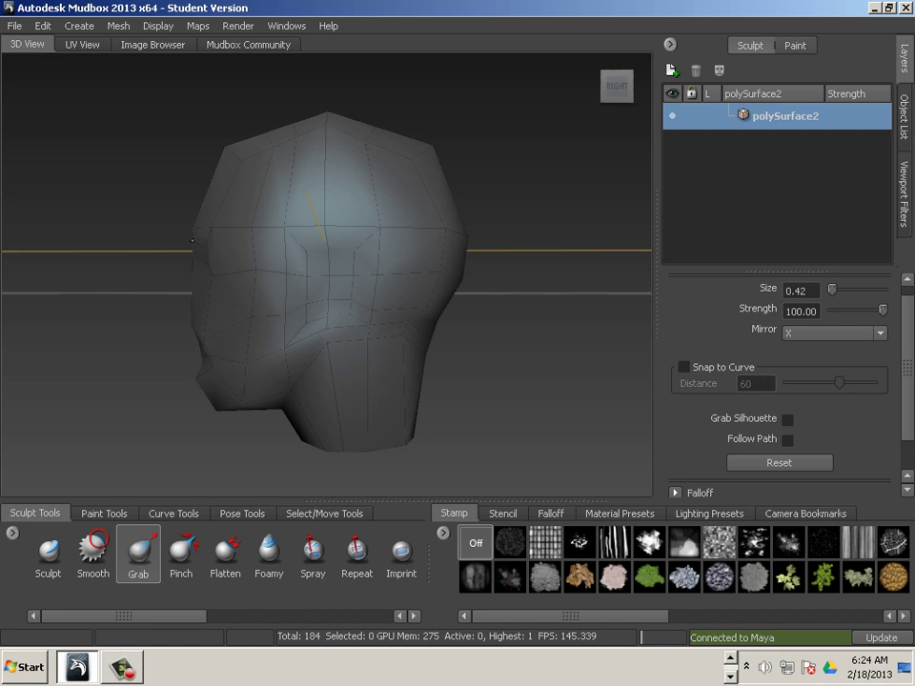
{"action": "left_click_drag", "start_coordinate": [209, 232], "coordinate": [204, 232]}
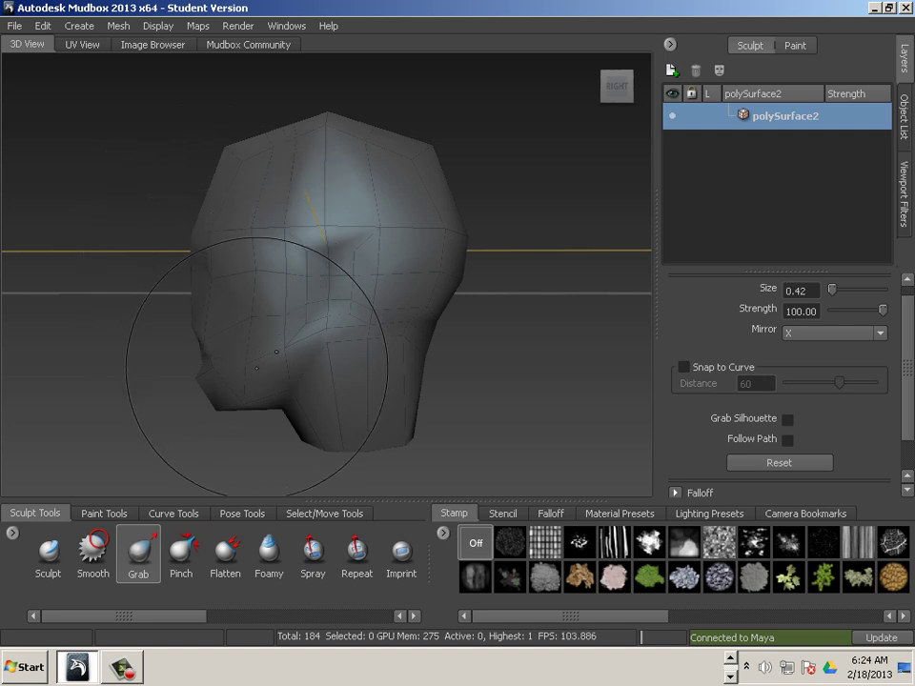
{"action": "left_click_drag", "start_coordinate": [276, 404], "coordinate": [272, 396]}
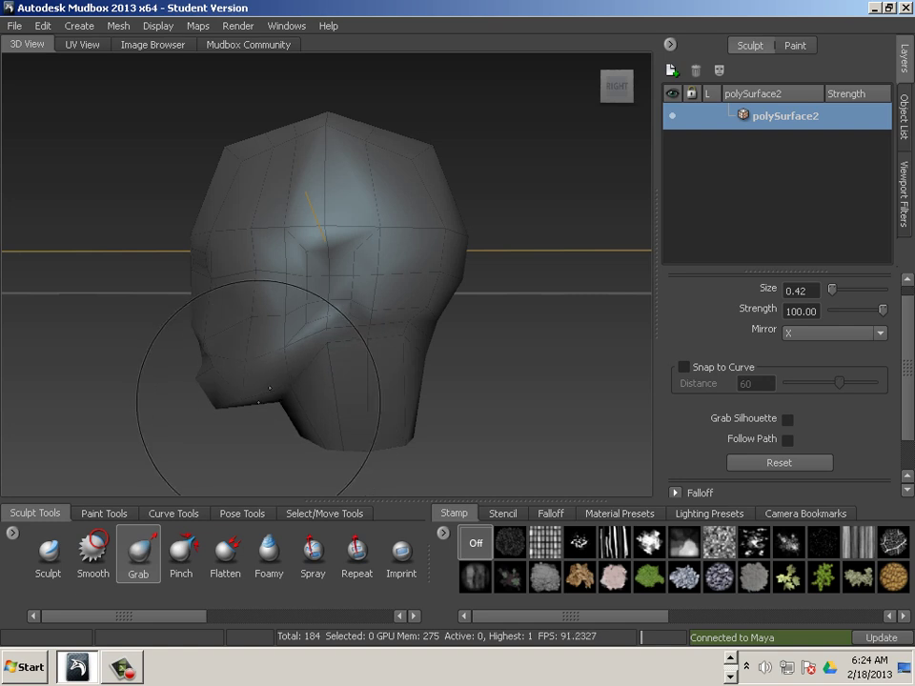
{"action": "left_click_drag", "start_coordinate": [217, 404], "coordinate": [214, 397]}
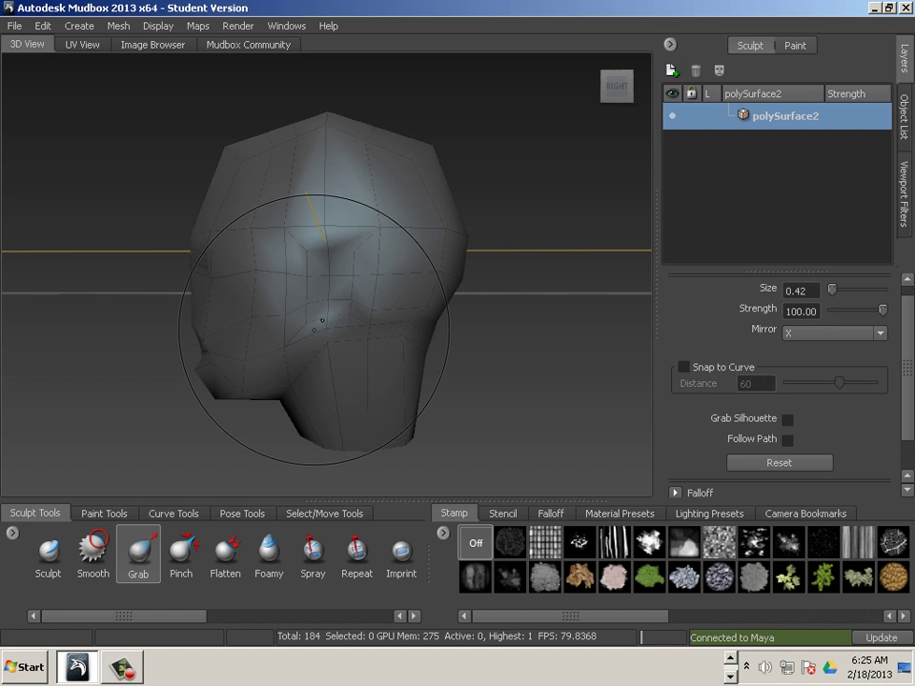
Step: Draw the edges around the ear inward with Grab strokes, reducing the brush size to about 0.11
{"action": "mouse_move", "coordinate": [320, 322]}
{"action": "left_mouse_down"}
{"action": "mouse_move", "coordinate": [293, 341]}
{"action": "mouse_move", "coordinate": [320, 316]}
{"action": "mouse_move", "coordinate": [292, 309]}
{"action": "mouse_move", "coordinate": [306, 331]}
{"action": "mouse_move", "coordinate": [317, 324]}
{"action": "left_mouse_up"}
{"action": "key", "text": "b"}
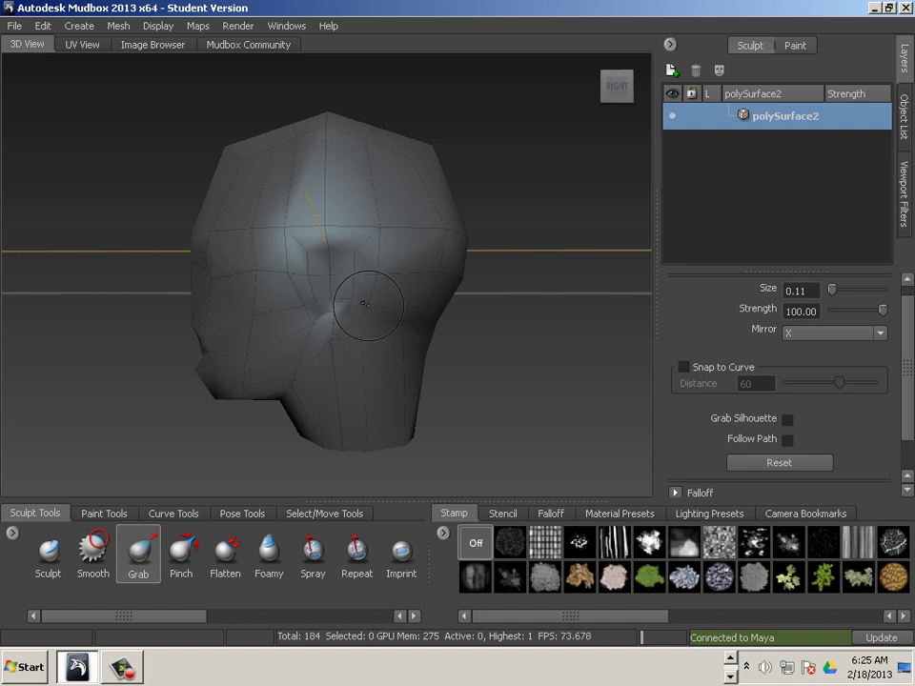
{"action": "left_click_drag", "start_coordinate": [366, 293], "coordinate": [366, 271]}
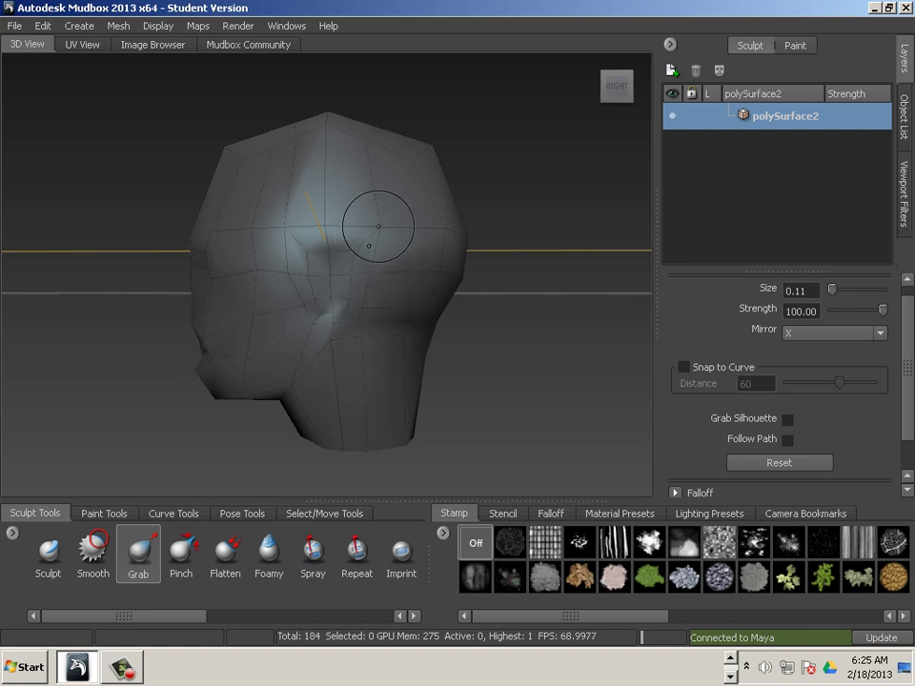
{"action": "left_click_drag", "start_coordinate": [379, 226], "coordinate": [369, 231]}
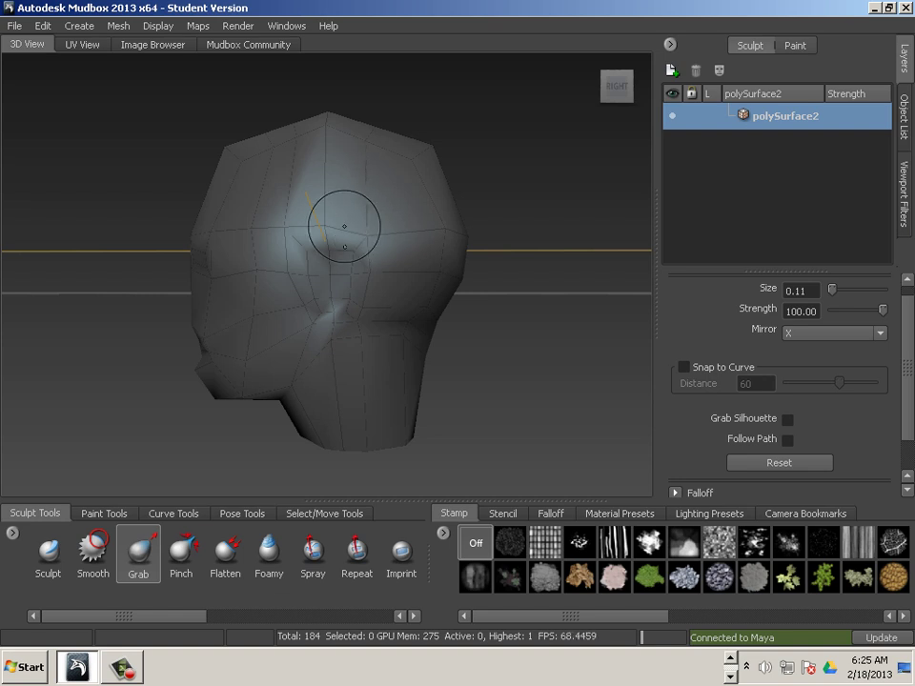
{"action": "left_click_drag", "start_coordinate": [284, 227], "coordinate": [303, 231]}
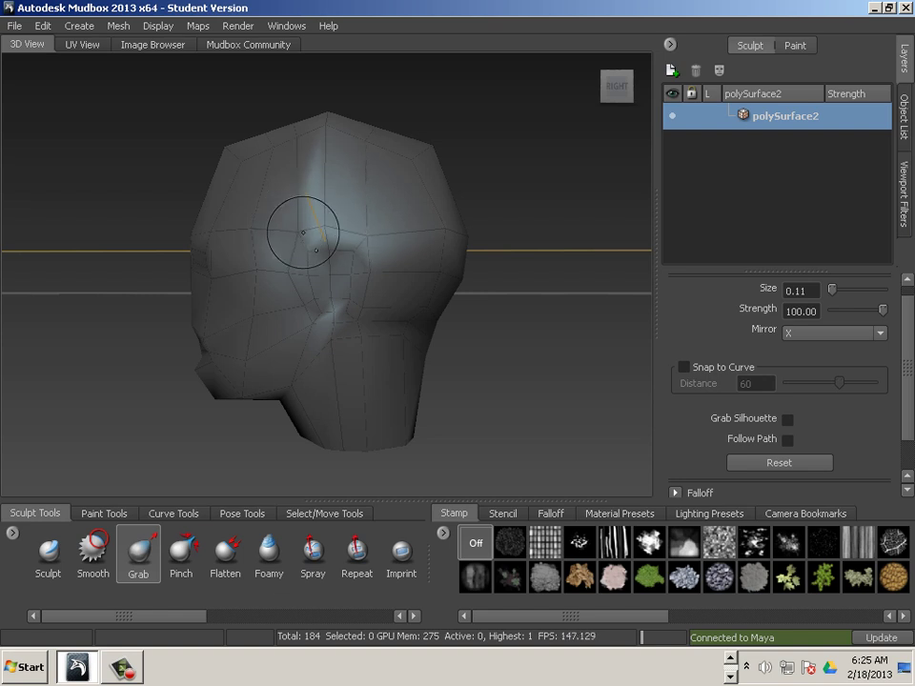
{"action": "mouse_move", "coordinate": [290, 275]}
{"action": "left_mouse_down"}
{"action": "mouse_move", "coordinate": [323, 229]}
{"action": "mouse_move", "coordinate": [327, 258]}
{"action": "left_mouse_up"}
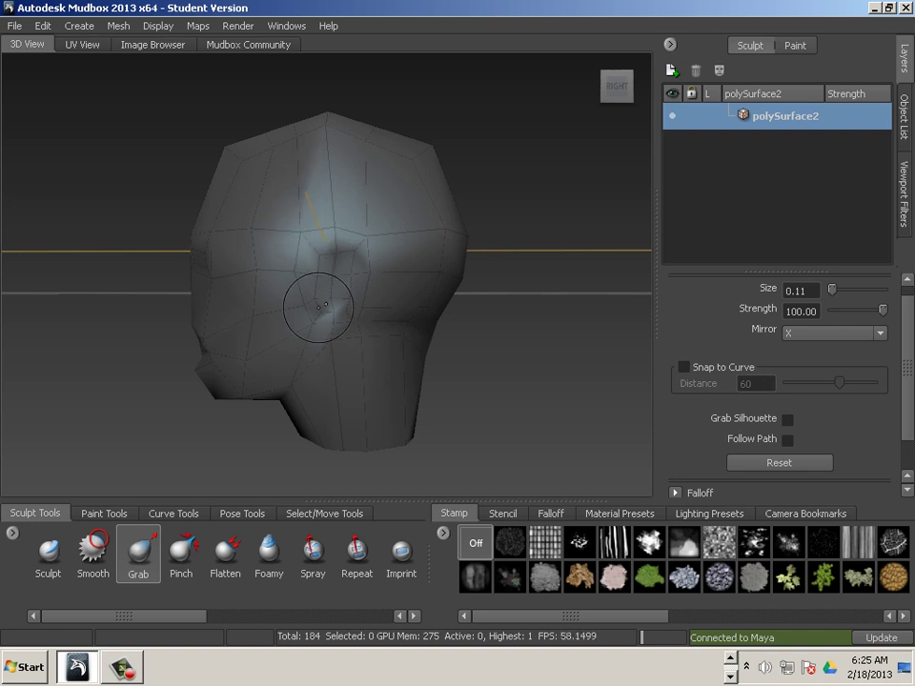
{"action": "left_click_drag", "start_coordinate": [320, 307], "coordinate": [317, 300]}
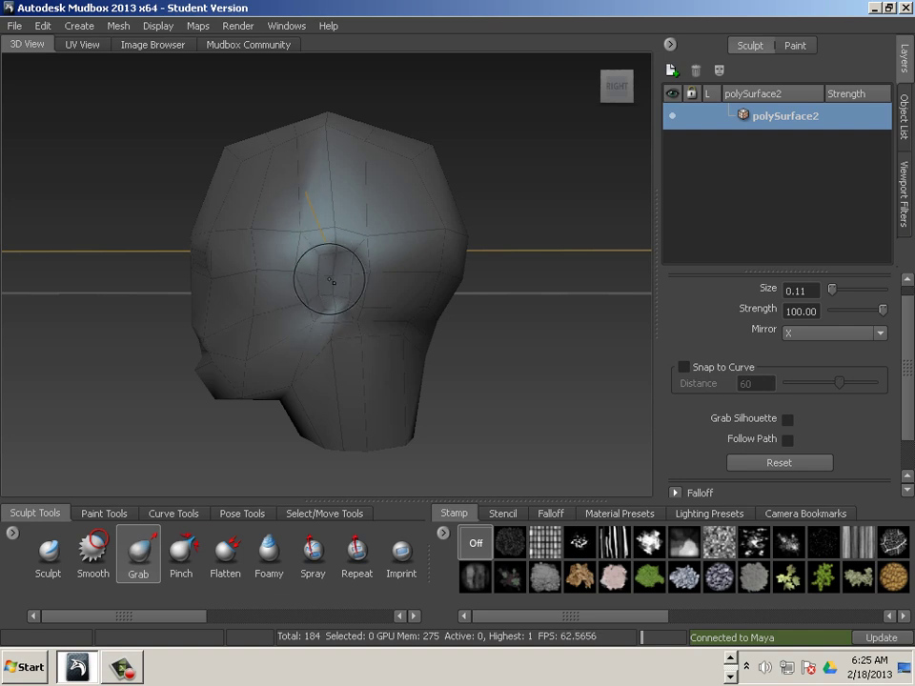
Step: Refine the edge loops above and around the ear and even out the line towards the back of the head
{"action": "mouse_move", "coordinate": [345, 300]}
{"action": "left_mouse_down"}
{"action": "mouse_move", "coordinate": [346, 252]}
{"action": "mouse_move", "coordinate": [361, 238]}
{"action": "left_mouse_up"}
{"action": "left_click_drag", "start_coordinate": [299, 229], "coordinate": [301, 233]}
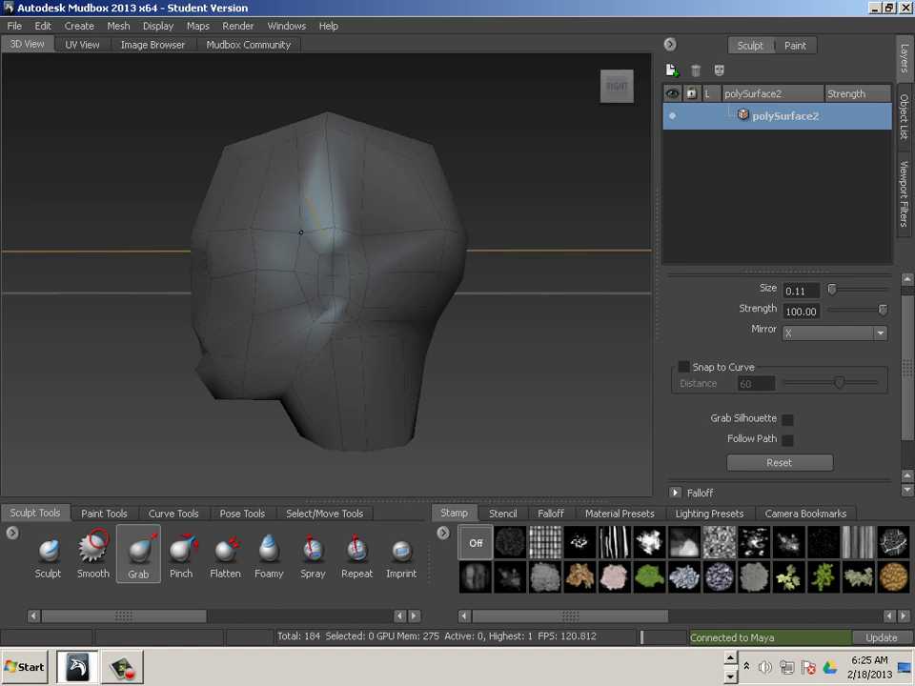
{"action": "left_click_drag", "start_coordinate": [307, 275], "coordinate": [299, 272]}
{"action": "left_click_drag", "start_coordinate": [330, 233], "coordinate": [304, 240]}
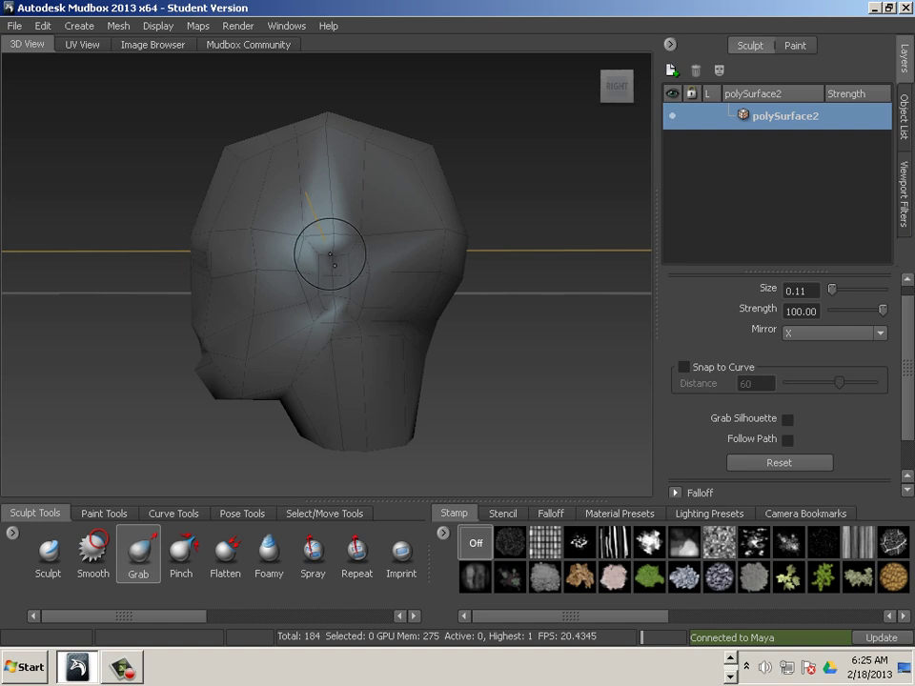
{"action": "mouse_move", "coordinate": [349, 258]}
{"action": "left_mouse_down"}
{"action": "mouse_move", "coordinate": [322, 258]}
{"action": "mouse_move", "coordinate": [357, 239]}
{"action": "mouse_move", "coordinate": [303, 246]}
{"action": "mouse_move", "coordinate": [337, 242]}
{"action": "left_mouse_up"}
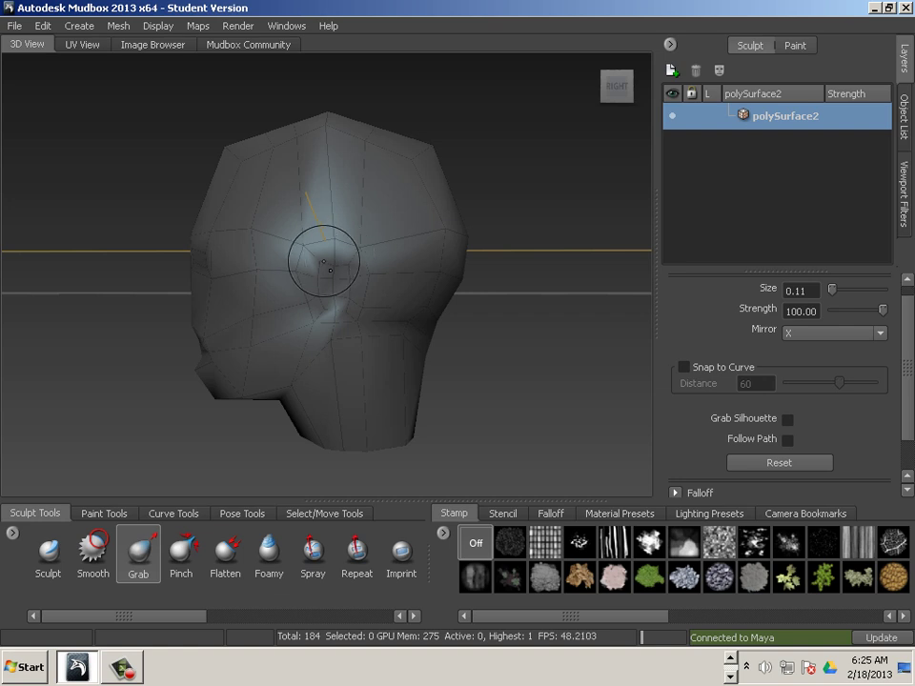
{"action": "mouse_move", "coordinate": [321, 264]}
{"action": "left_mouse_down"}
{"action": "mouse_move", "coordinate": [370, 266]}
{"action": "mouse_move", "coordinate": [370, 239]}
{"action": "left_mouse_up"}
{"action": "left_click_drag", "start_coordinate": [444, 231], "coordinate": [445, 238]}
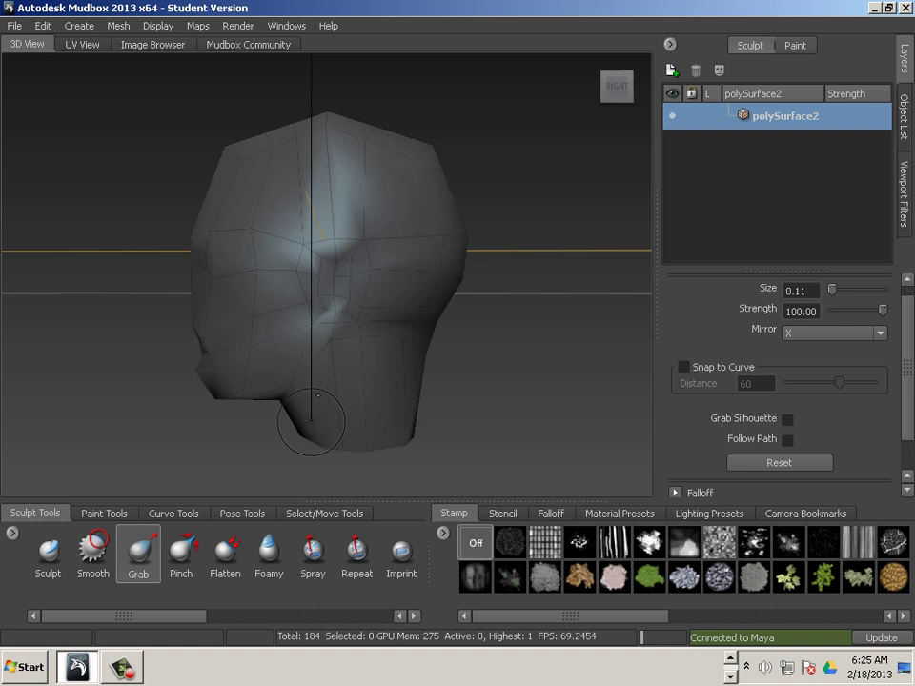
Step: Enlarge the Grab brush to about 0.30 and reshape the nape, neck and rear jaw area below the ear
{"action": "key", "text": "b"}
{"action": "mouse_move", "coordinate": [310, 420]}
{"action": "left_mouse_down"}
{"action": "mouse_move", "coordinate": [333, 420]}
{"action": "mouse_move", "coordinate": [333, 354]}
{"action": "left_mouse_up"}
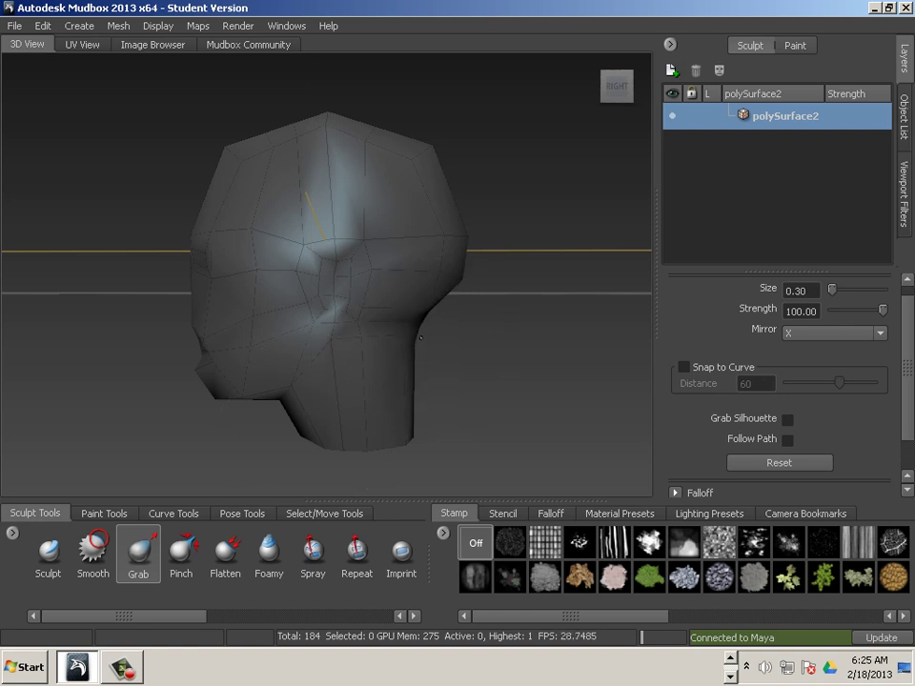
{"action": "mouse_move", "coordinate": [495, 435]}
{"action": "left_mouse_down", "text": "alt"}
{"action": "mouse_move", "coordinate": [435, 428]}
{"action": "mouse_move", "coordinate": [423, 438]}
{"action": "mouse_move", "coordinate": [433, 431]}
{"action": "left_mouse_up", "text": "alt"}
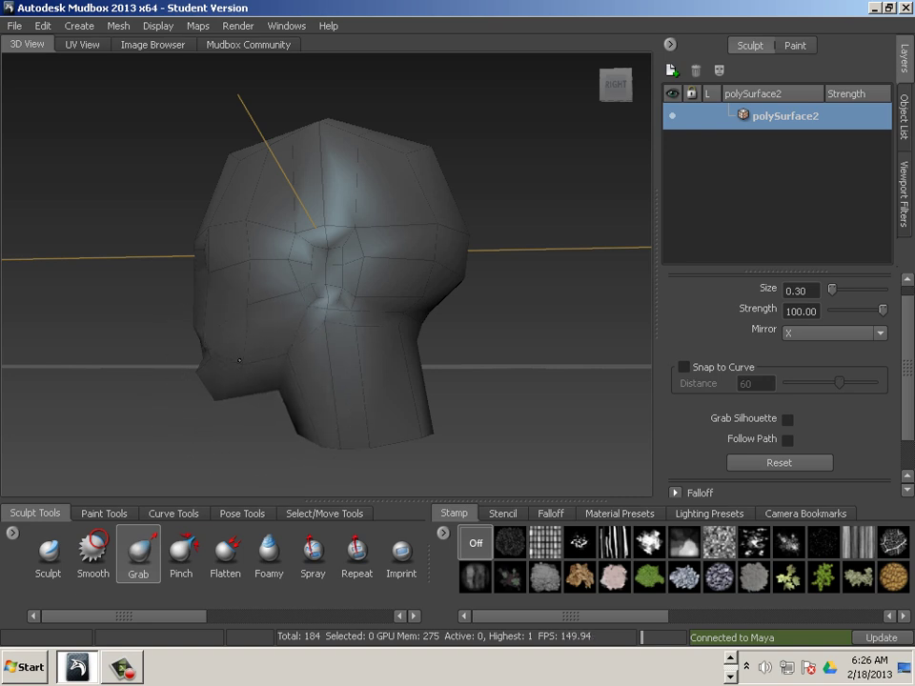
{"action": "mouse_move", "coordinate": [238, 358]}
{"action": "left_mouse_down"}
{"action": "mouse_move", "coordinate": [328, 341]}
{"action": "mouse_move", "coordinate": [325, 328]}
{"action": "left_mouse_up"}
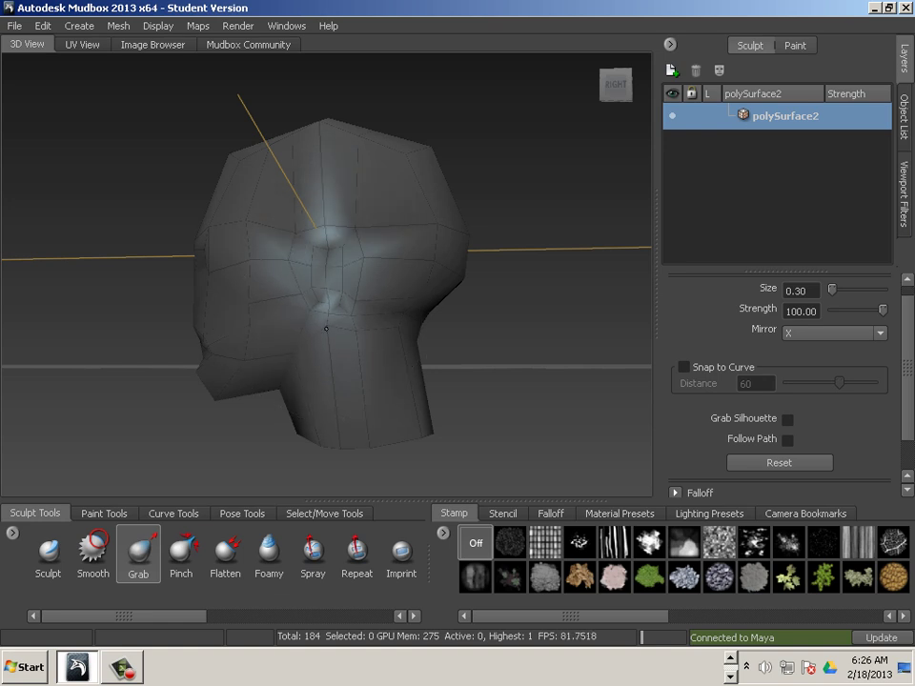
Step: Move the head mesh up from the base level to subdivision level 1
{"action": "left_click_drag", "start_coordinate": [143, 433], "coordinate": [369, 358], "text": "alt"}
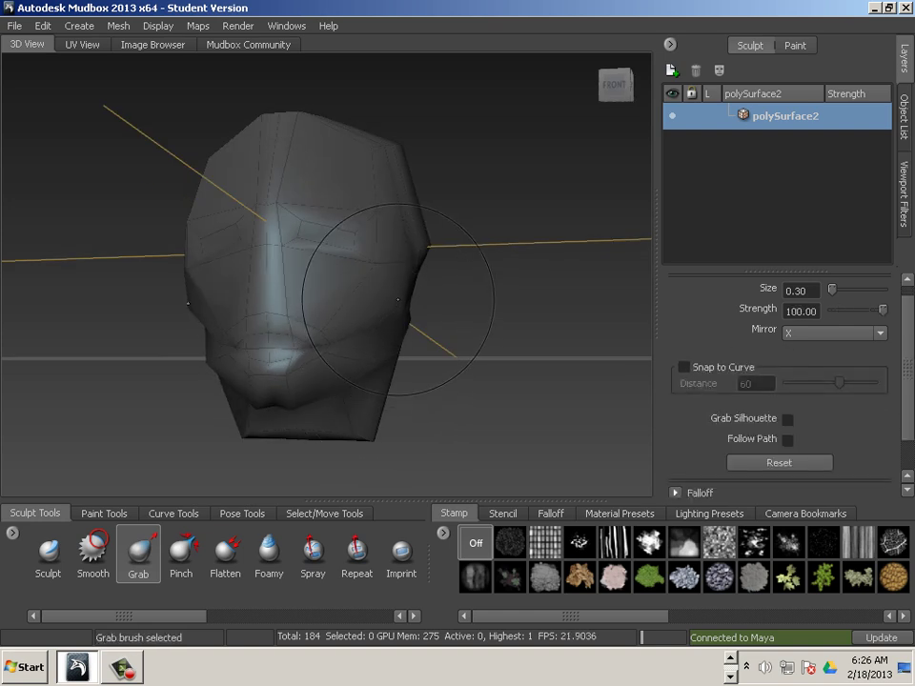
{"action": "left_click_drag", "start_coordinate": [446, 384], "coordinate": [319, 324], "text": "alt"}
{"action": "key", "text": "shift"}
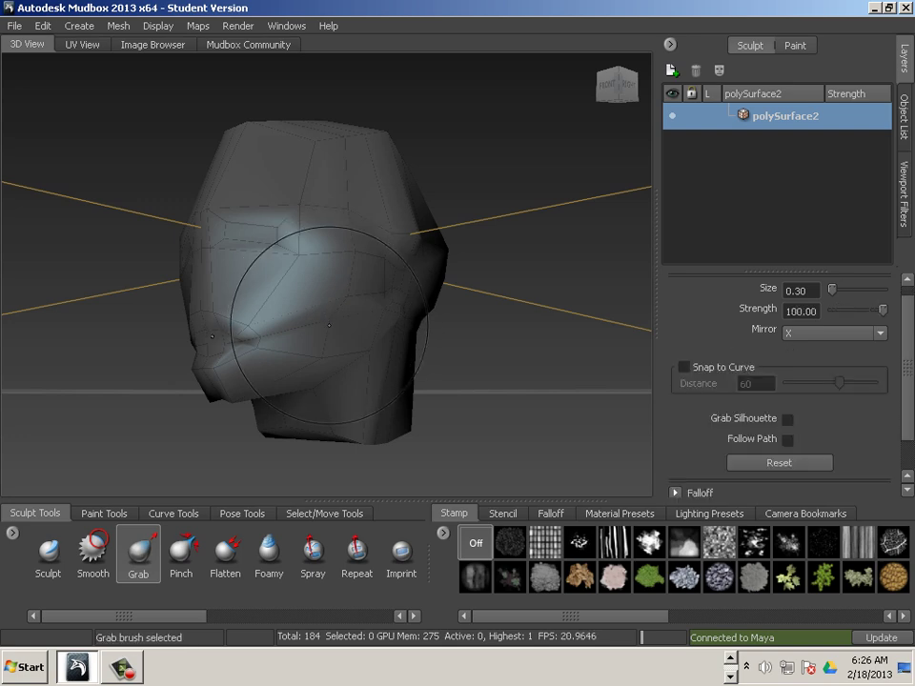
{"action": "key", "text": "shift+d"}
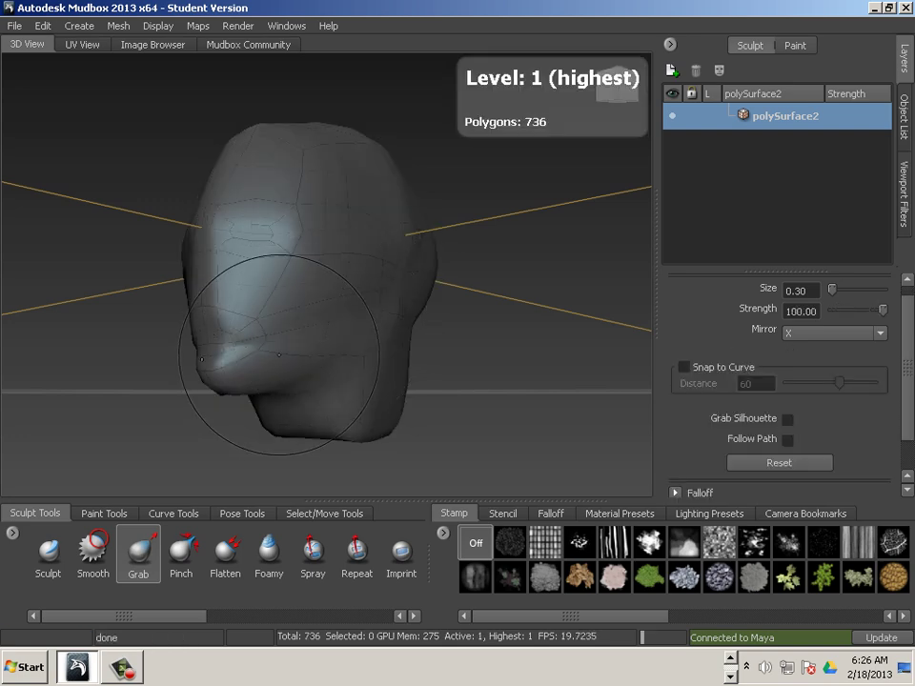
Step: Pull the cheek and jaw area beside the mouth outward with the 0.30 Grab brush, mirrored in X
{"action": "left_click_drag", "start_coordinate": [284, 414], "coordinate": [232, 429], "text": "alt"}
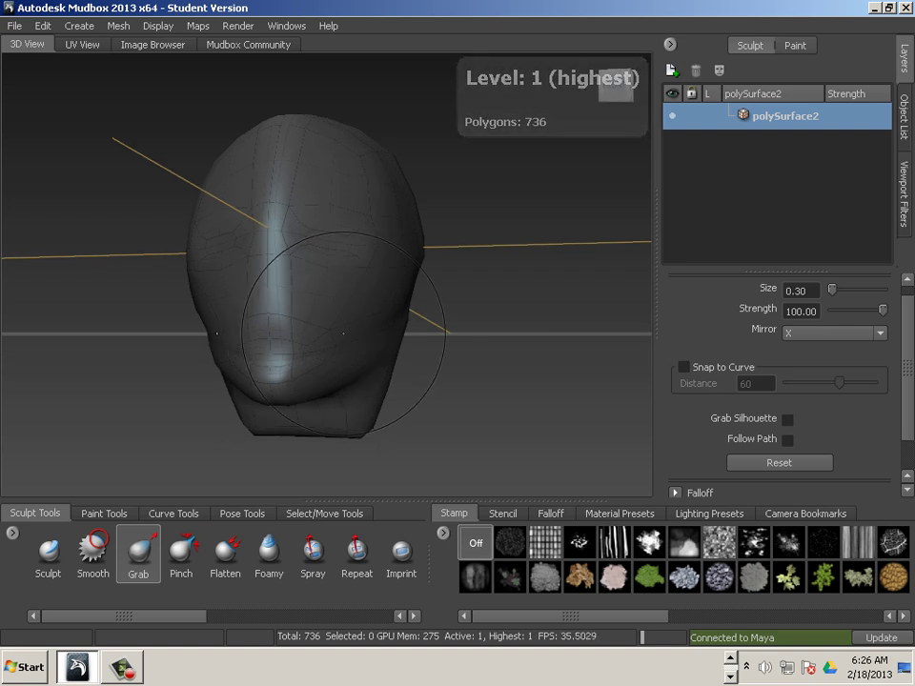
{"action": "mouse_move", "coordinate": [338, 325]}
{"action": "left_mouse_down"}
{"action": "mouse_move", "coordinate": [367, 336]}
{"action": "mouse_move", "coordinate": [371, 354]}
{"action": "left_mouse_up"}
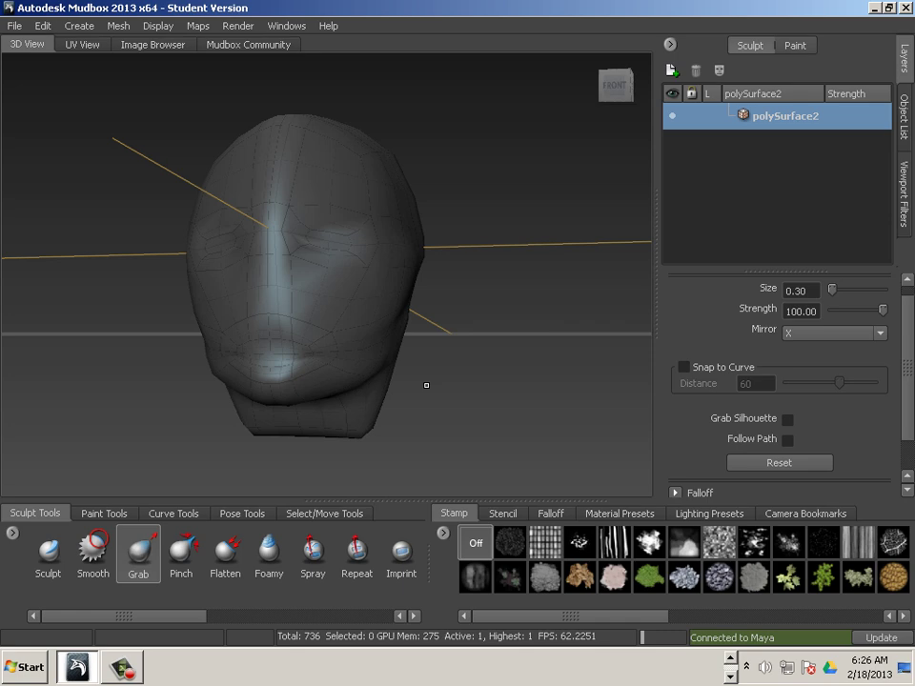
{"action": "mouse_move", "coordinate": [426, 385]}
{"action": "left_mouse_down", "text": "alt"}
{"action": "mouse_move", "coordinate": [386, 300]}
{"action": "mouse_move", "coordinate": [374, 358]}
{"action": "left_mouse_up", "text": "alt"}
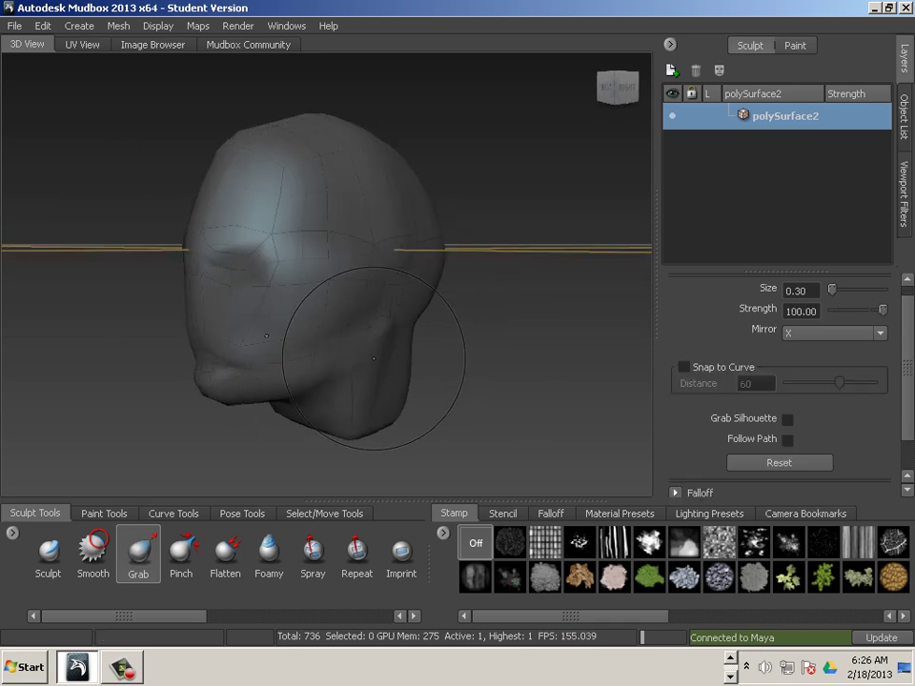
{"action": "key", "text": "shift"}
{"action": "mouse_move", "coordinate": [304, 381]}
{"action": "left_mouse_down", "text": "alt"}
{"action": "mouse_move", "coordinate": [267, 385]}
{"action": "mouse_move", "coordinate": [286, 377]}
{"action": "mouse_move", "coordinate": [291, 327]}
{"action": "left_mouse_up", "text": "alt"}
{"action": "mouse_move", "coordinate": [394, 288]}
{"action": "left_mouse_down", "text": "shift"}
{"action": "mouse_move", "coordinate": [374, 293]}
{"action": "mouse_move", "coordinate": [445, 374]}
{"action": "left_mouse_up", "text": "shift"}
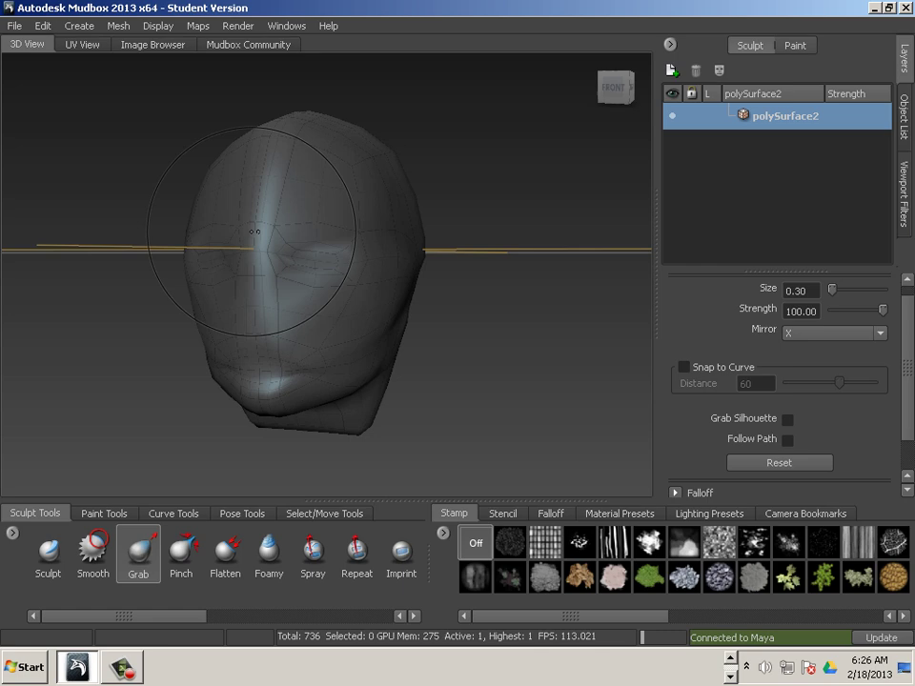
{"action": "key", "text": "shift"}
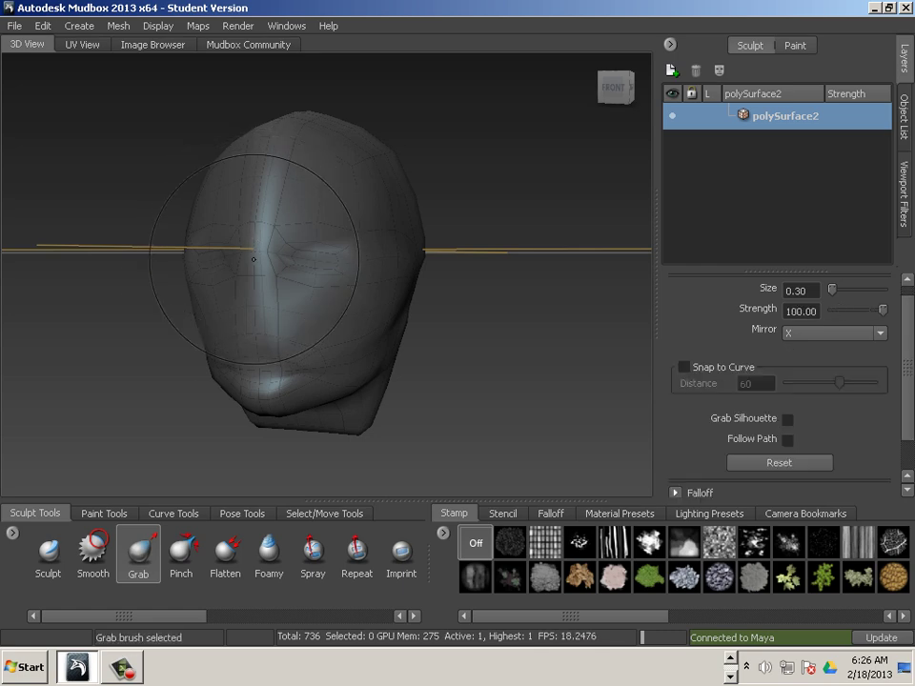
Step: Widen the lower jaw in front view and draw the sides of the head at eye level slightly inward
{"action": "mouse_move", "coordinate": [286, 262]}
{"action": "left_mouse_down", "text": "alt"}
{"action": "mouse_move", "coordinate": [221, 292]}
{"action": "mouse_move", "coordinate": [210, 364]}
{"action": "left_mouse_up", "text": "alt"}
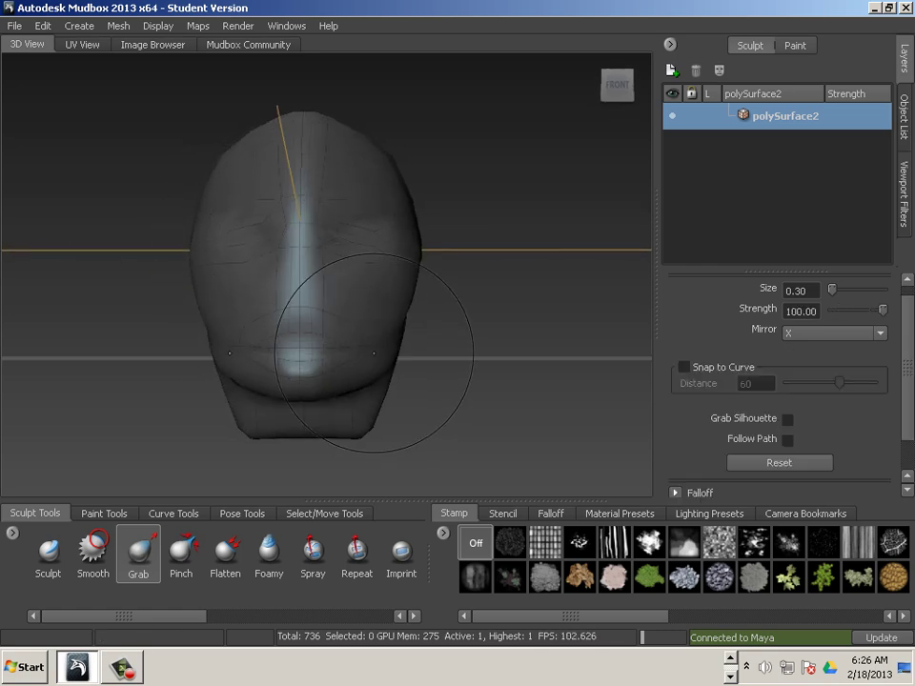
{"action": "left_click_drag", "start_coordinate": [395, 359], "coordinate": [398, 358]}
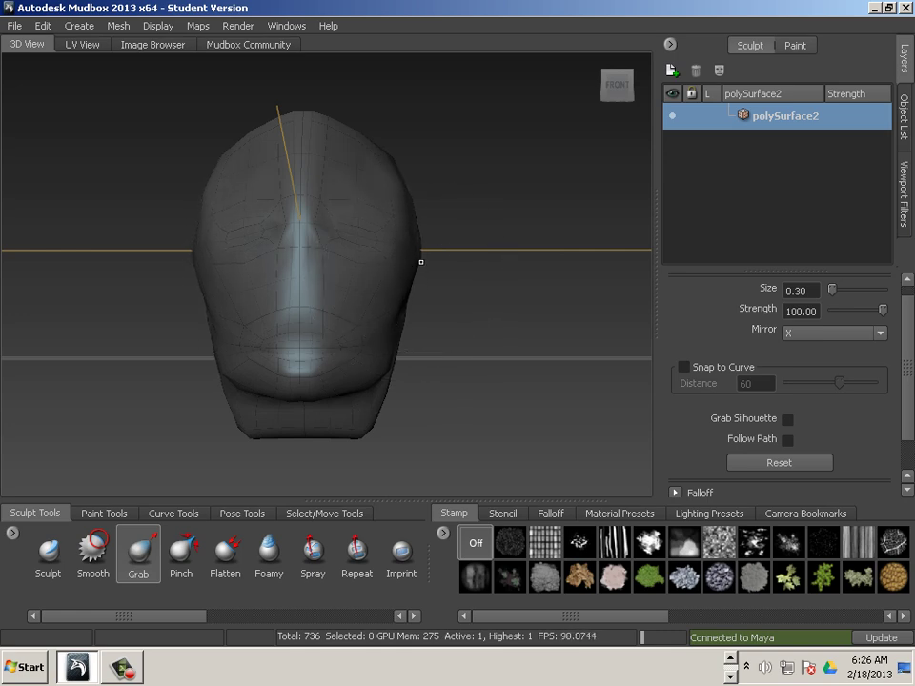
{"action": "mouse_move", "coordinate": [418, 260]}
{"action": "left_mouse_down"}
{"action": "mouse_move", "coordinate": [316, 305]}
{"action": "mouse_move", "coordinate": [328, 329]}
{"action": "left_mouse_up"}
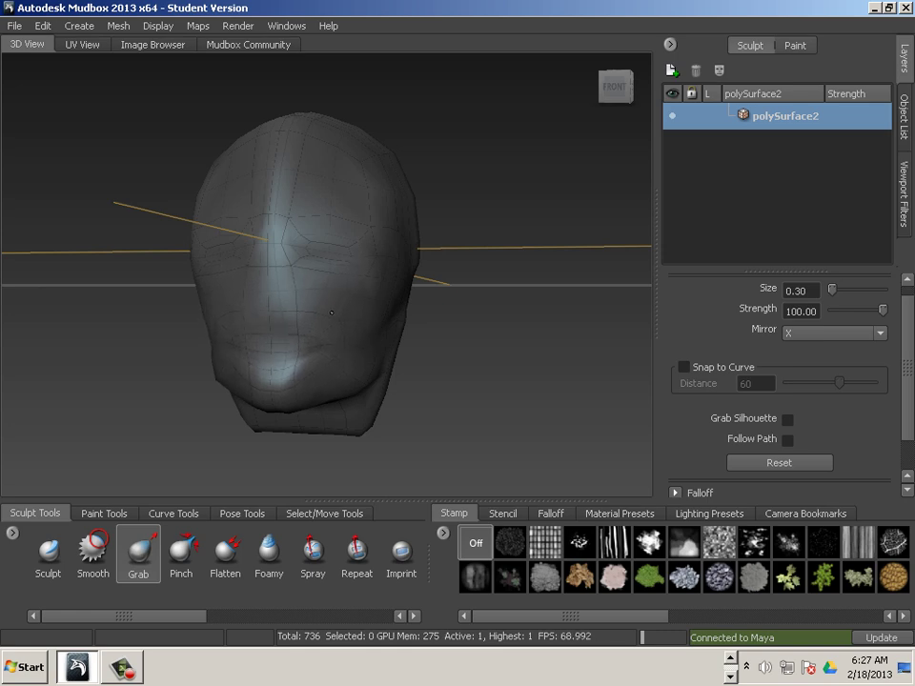
Step: Reshape the nose and chin with Grab, then adjust the mouth with the brush reduced to 0.18
{"action": "left_click_drag", "start_coordinate": [283, 310], "coordinate": [282, 260]}
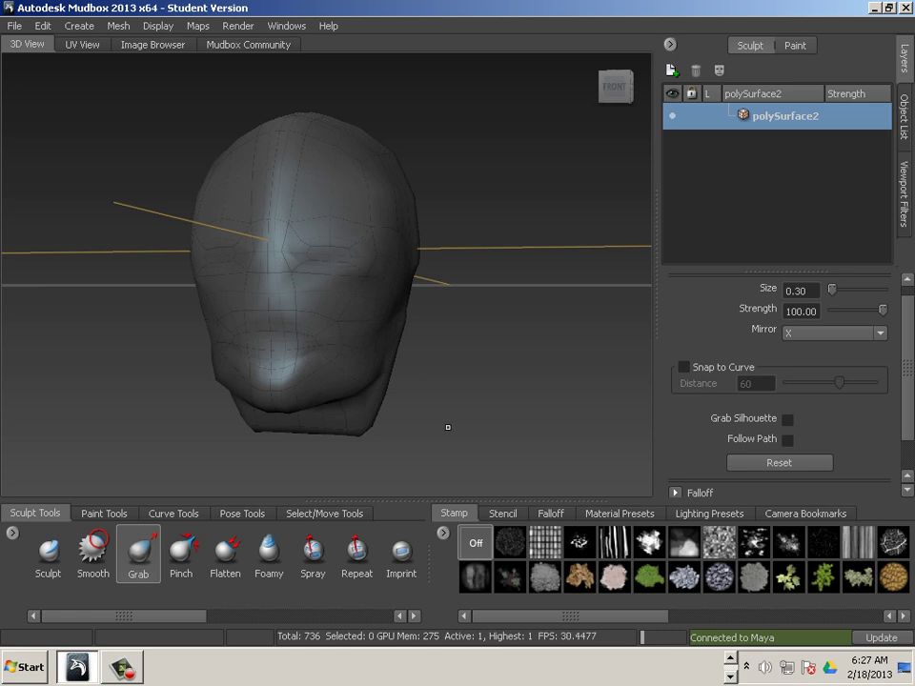
{"action": "left_click_drag", "start_coordinate": [432, 419], "coordinate": [377, 412], "text": "alt"}
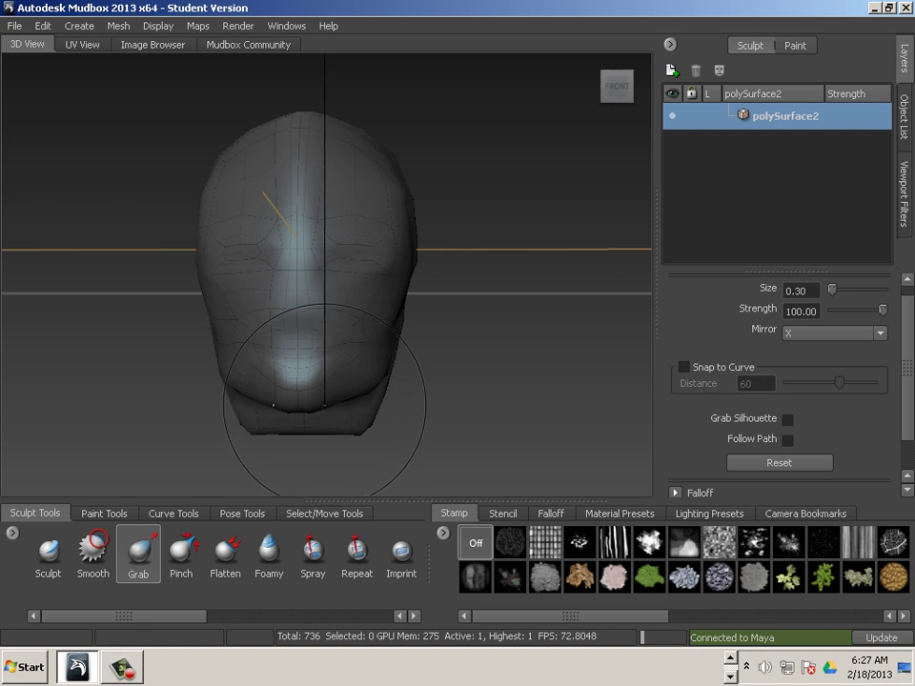
{"action": "left_click_drag", "start_coordinate": [325, 404], "coordinate": [286, 404]}
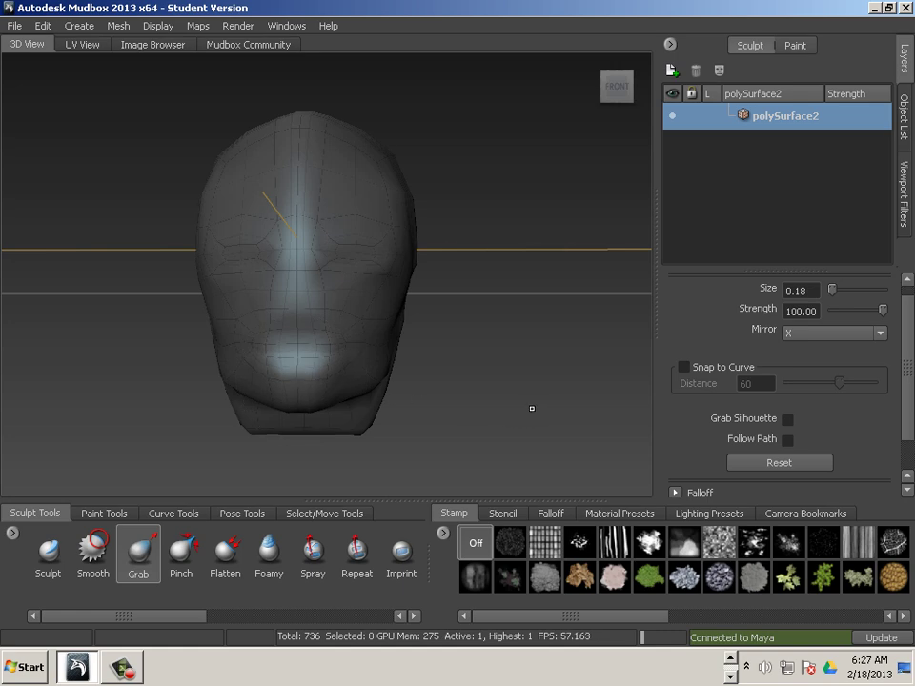
Step: Adjust the edge loops around the ear in side view with the 0.18 Grab brush
{"action": "left_click_drag", "start_coordinate": [532, 408], "coordinate": [385, 397], "text": "alt"}
{"action": "key", "text": "shift"}
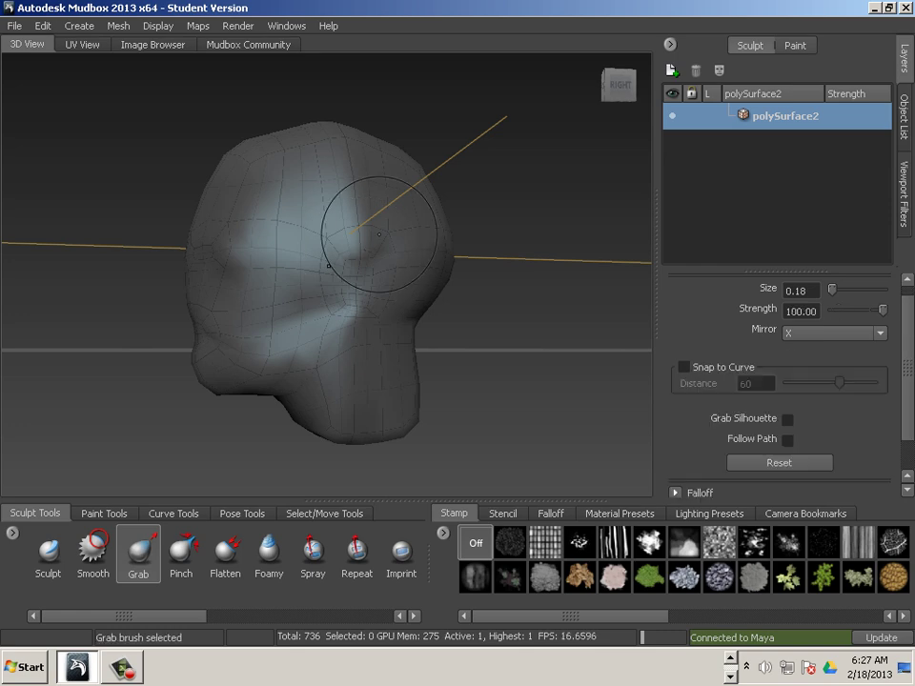
{"action": "left_click_drag", "start_coordinate": [378, 235], "coordinate": [348, 243], "text": "alt"}
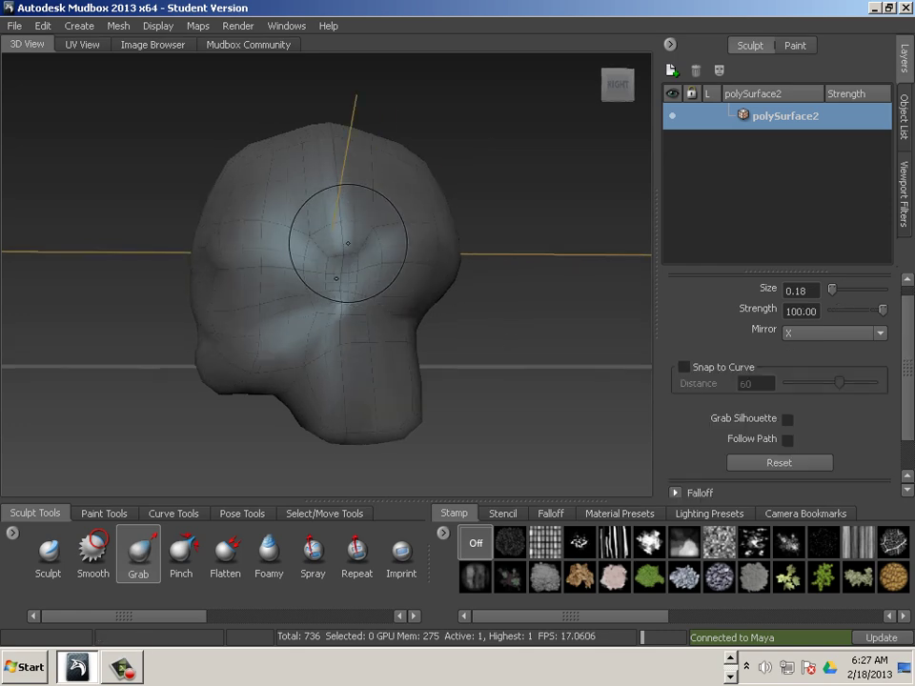
{"action": "key", "text": "shift"}
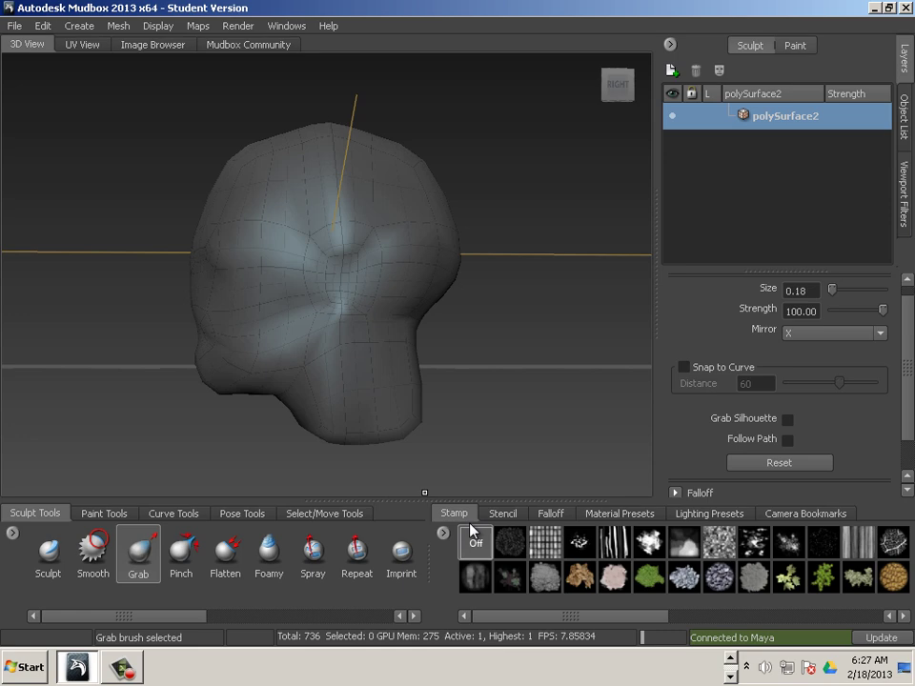
{"action": "left_click_drag", "start_coordinate": [461, 455], "coordinate": [463, 416], "text": "alt"}
Step: Flatten the side of the head around the ear with the Flatten tool, undoing the stroke tried at size 19.30
{"action": "left_click", "coordinate": [235, 555]}
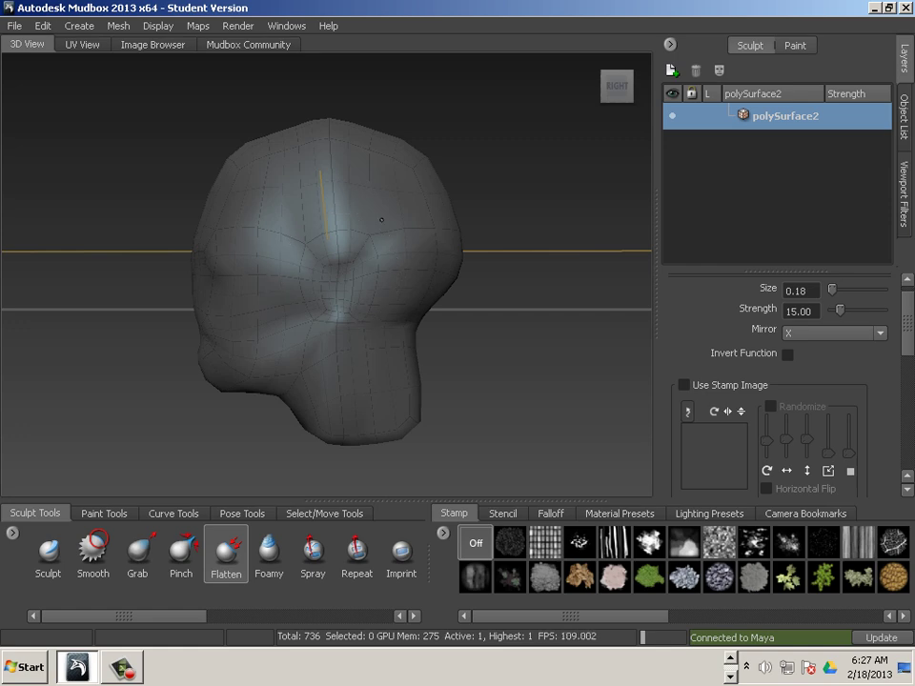
{"action": "left_click_drag", "start_coordinate": [471, 439], "coordinate": [643, 355], "text": "alt"}
{"action": "left_click_drag", "start_coordinate": [833, 290], "coordinate": [842, 290]}
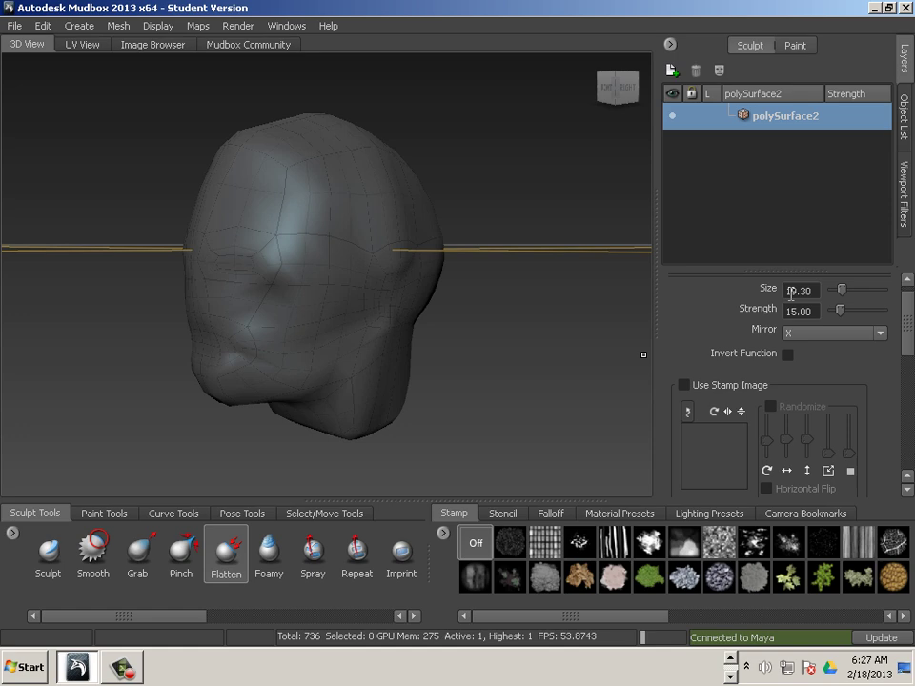
{"action": "left_click_drag", "start_coordinate": [519, 247], "coordinate": [361, 273], "text": "alt"}
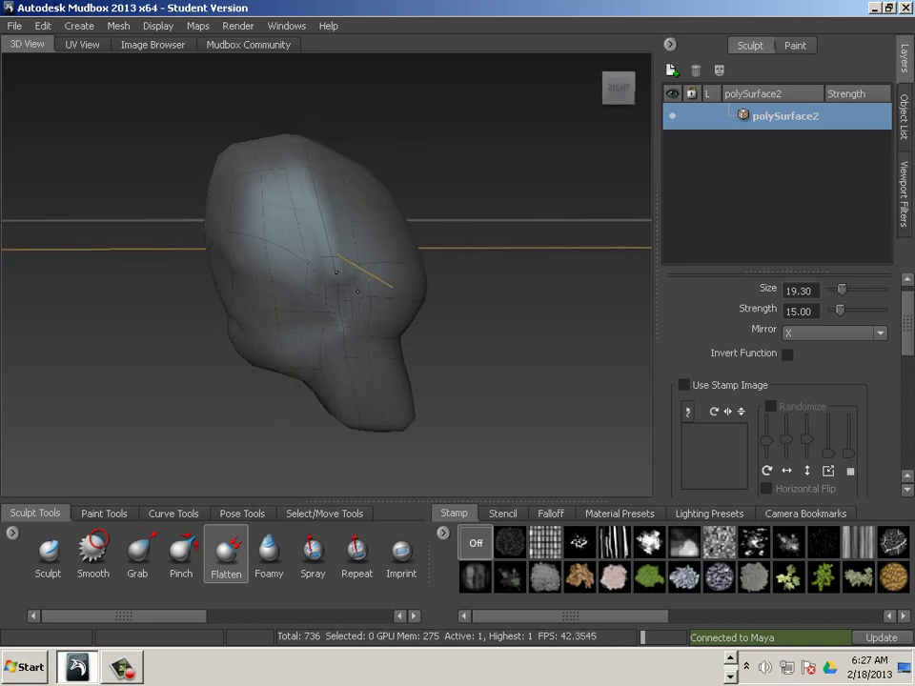
{"action": "key", "text": "ctrl+z"}
{"action": "left_click_drag", "start_coordinate": [549, 405], "coordinate": [497, 386], "text": "alt"}
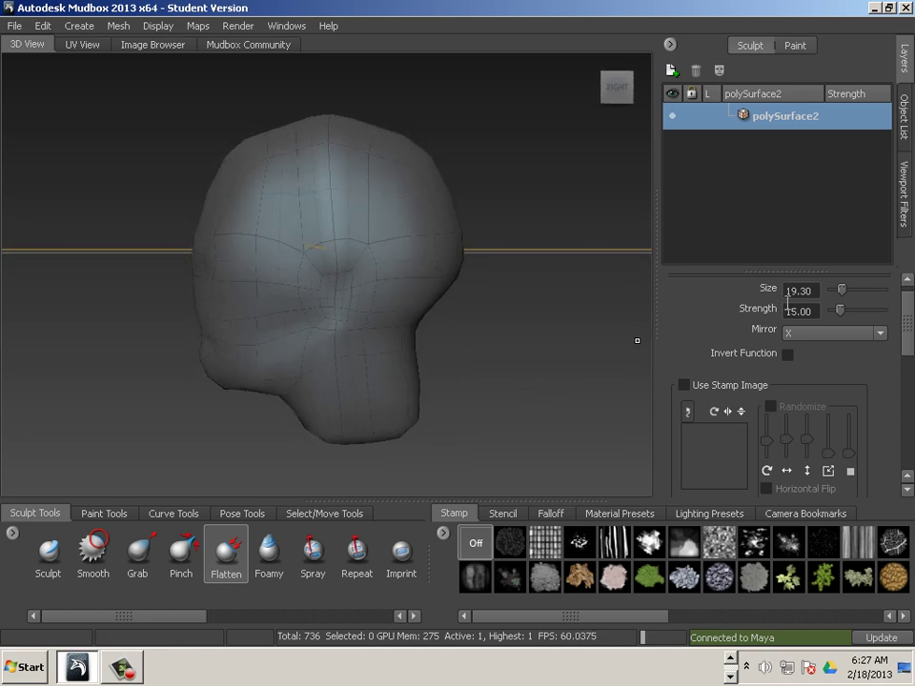
Step: Lower the Flatten strength to 7 and the brush size to 0.24, and flatten the surface around the ear
{"action": "left_click_drag", "start_coordinate": [841, 295], "coordinate": [833, 296]}
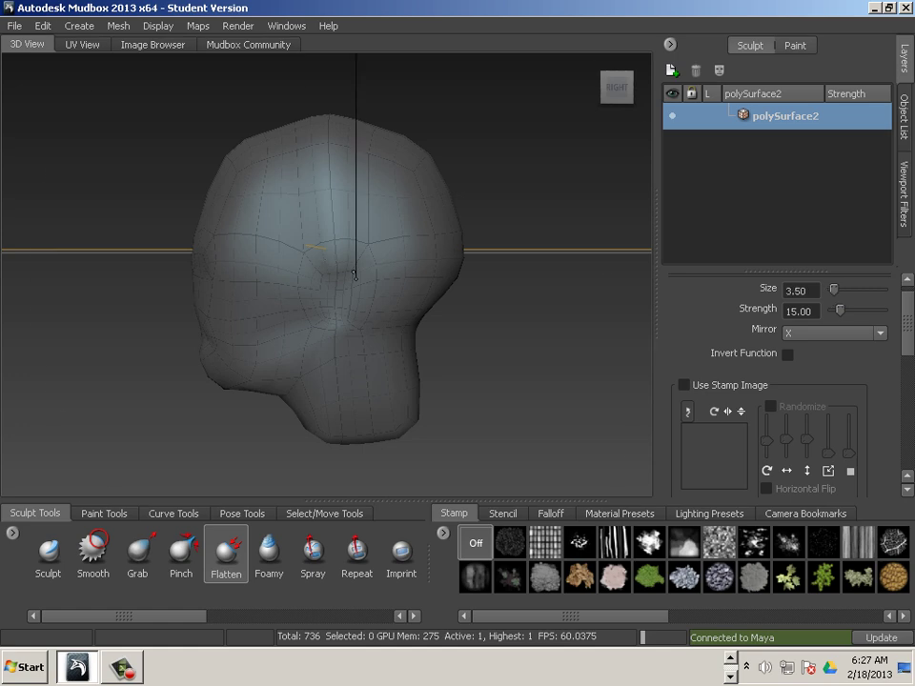
{"action": "key", "text": "b"}
{"action": "left_click_drag", "start_coordinate": [356, 279], "coordinate": [354, 273]}
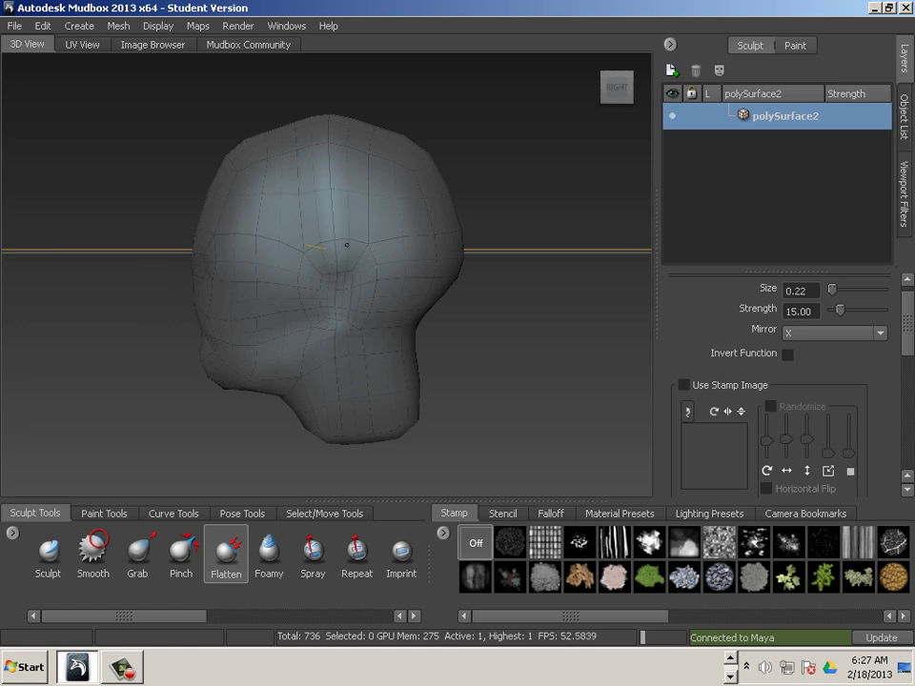
{"action": "left_click_drag", "start_coordinate": [829, 290], "coordinate": [836, 289]}
{"action": "left_click_drag", "start_coordinate": [837, 311], "coordinate": [832, 288]}
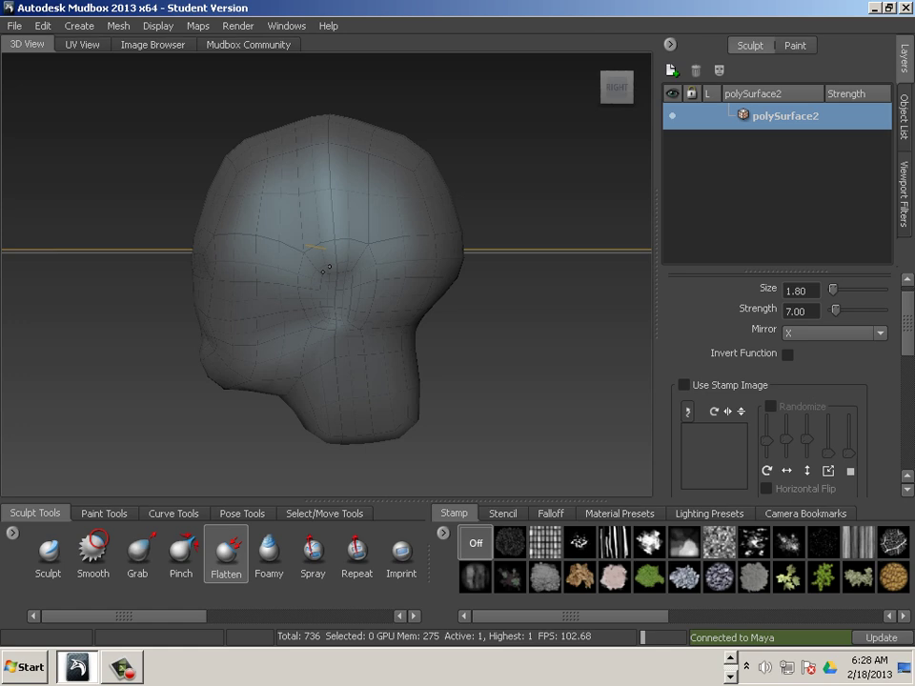
{"action": "left_click_drag", "start_coordinate": [306, 279], "coordinate": [288, 277]}
{"action": "left_click_drag", "start_coordinate": [350, 284], "coordinate": [343, 284]}
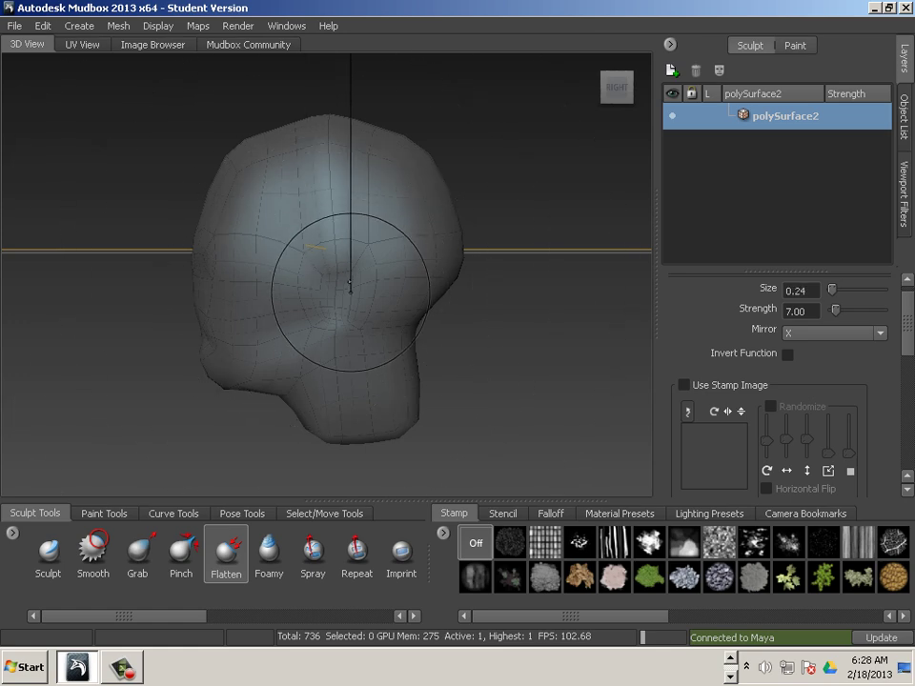
Step: Flatten the ear area further, raising the Flatten strength through 10.50 and 24.60 to 47.40
{"action": "left_click_drag", "start_coordinate": [839, 312], "coordinate": [837, 317]}
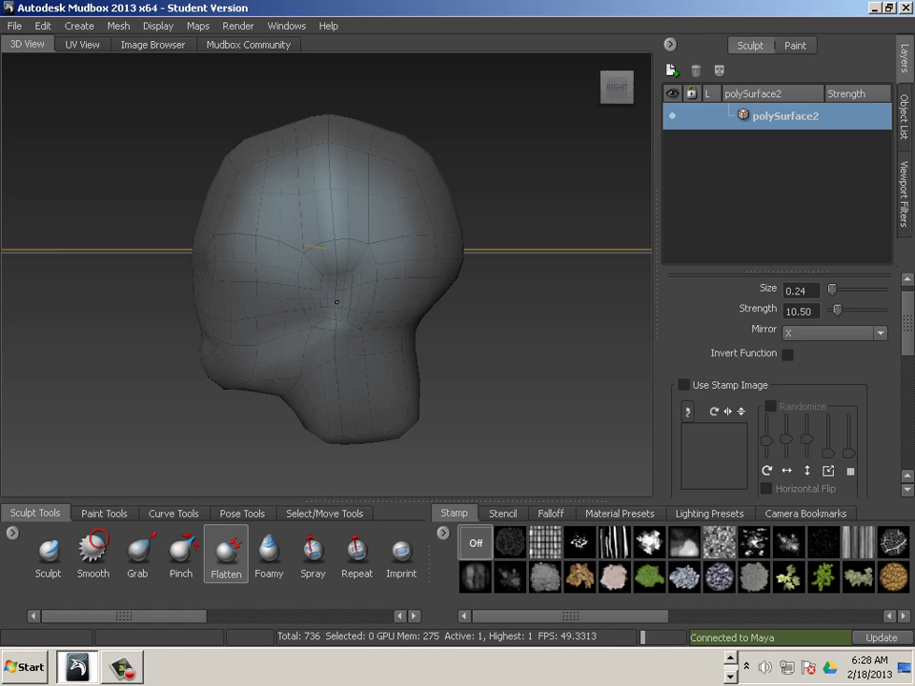
{"action": "left_click_drag", "start_coordinate": [455, 417], "coordinate": [372, 330], "text": "alt"}
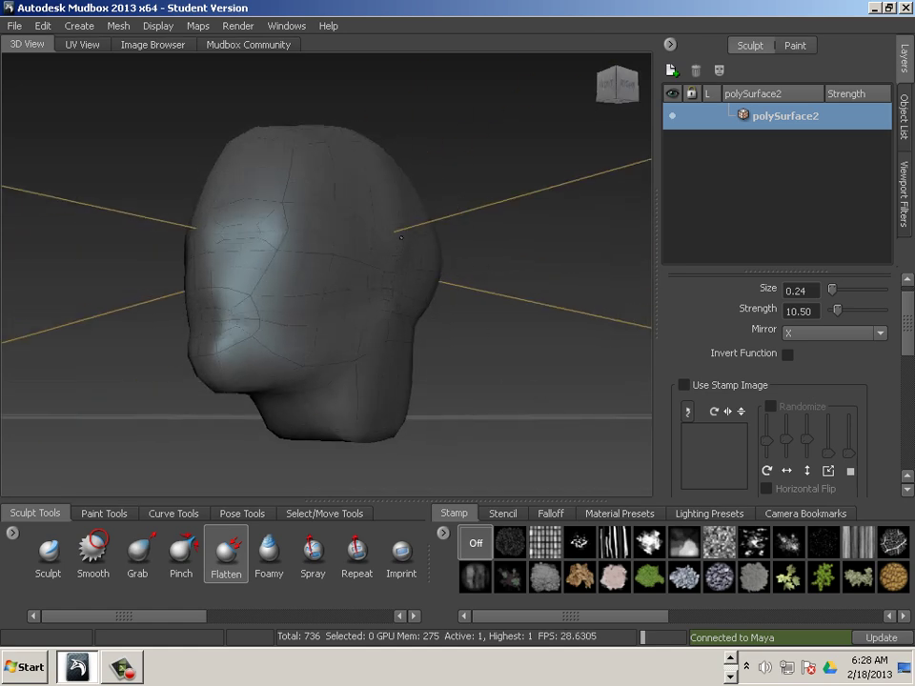
{"action": "left_click_drag", "start_coordinate": [488, 294], "coordinate": [419, 296], "text": "alt"}
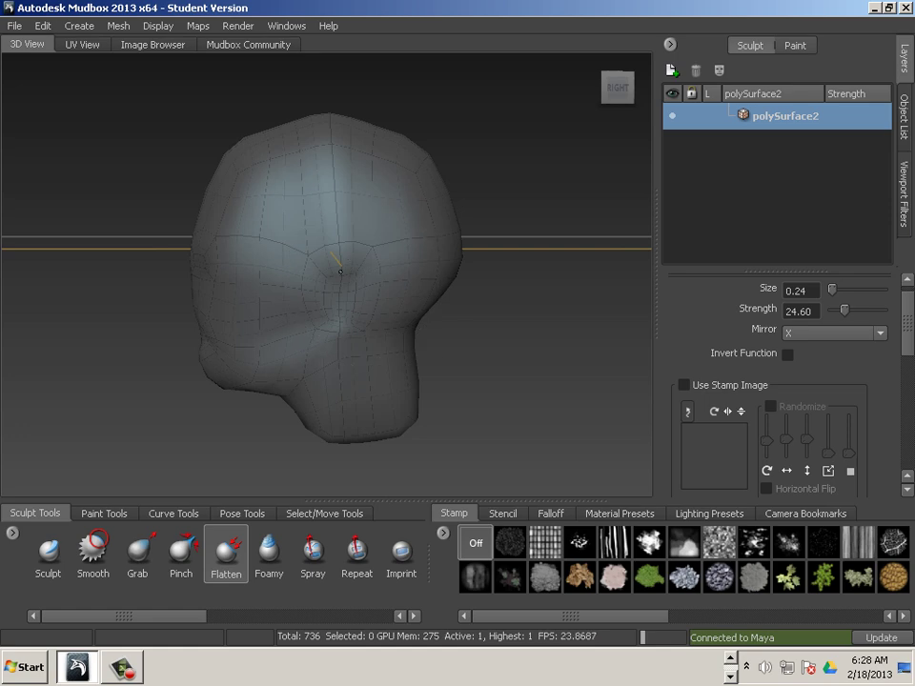
{"action": "left_click_drag", "start_coordinate": [859, 316], "coordinate": [855, 316]}
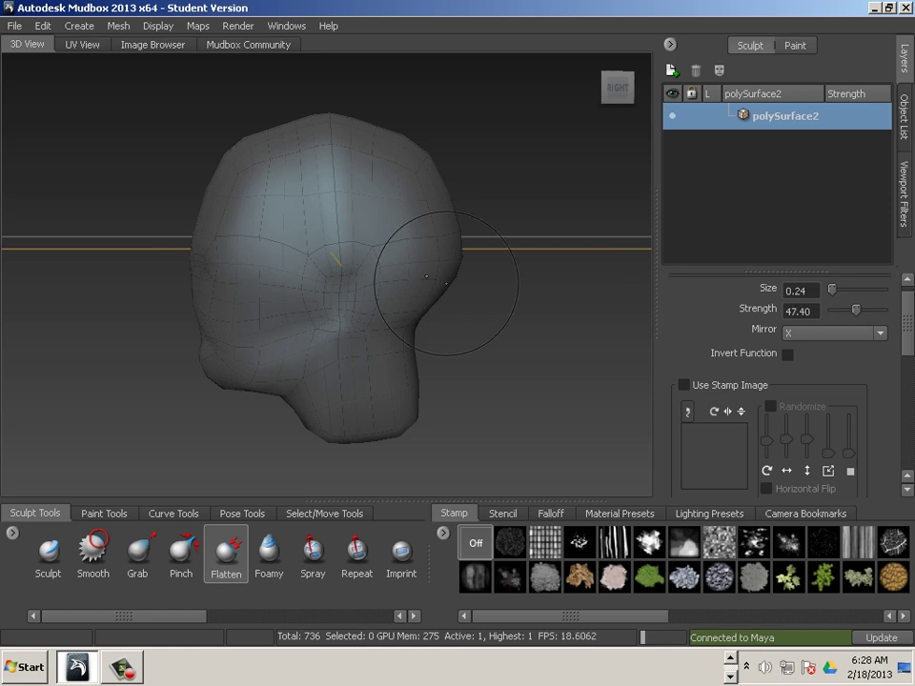
{"action": "left_click_drag", "start_coordinate": [428, 369], "coordinate": [551, 382], "text": "alt"}
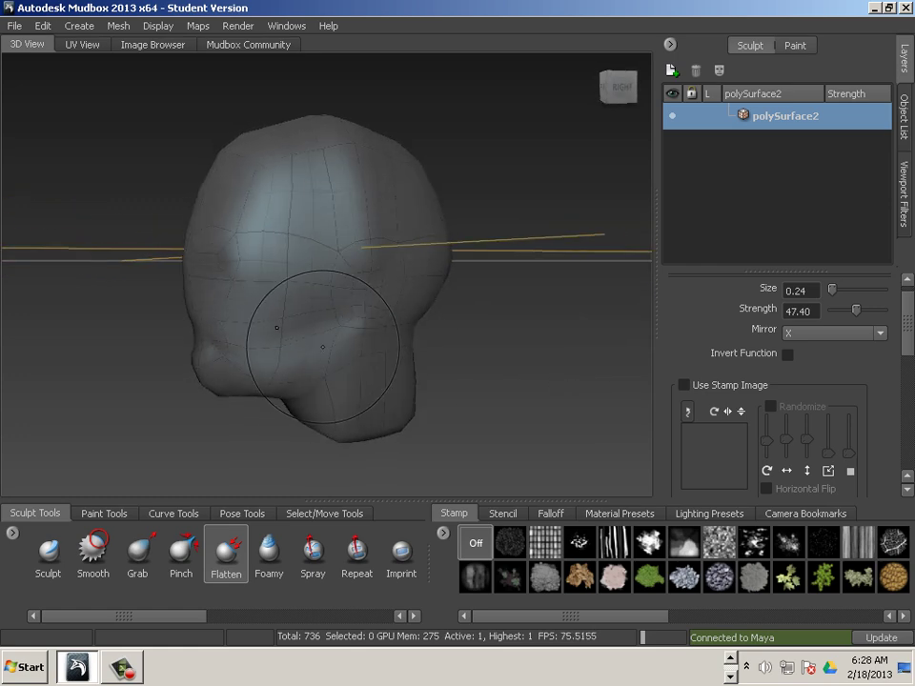
Step: Subdivide the head to a new level 2 and flatten the creases around the ear at strength 47.40
{"action": "key", "text": "shift+d"}
{"action": "left_click_drag", "start_coordinate": [378, 368], "coordinate": [339, 271], "text": "alt"}
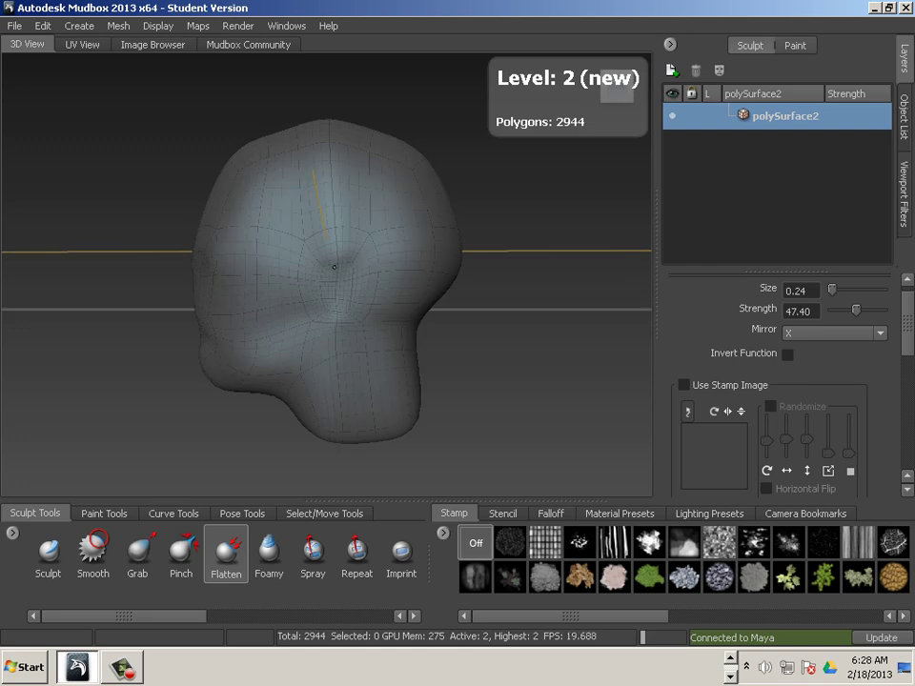
{"action": "left_click_drag", "start_coordinate": [357, 350], "coordinate": [464, 345], "text": "alt"}
{"action": "key", "text": "shift"}
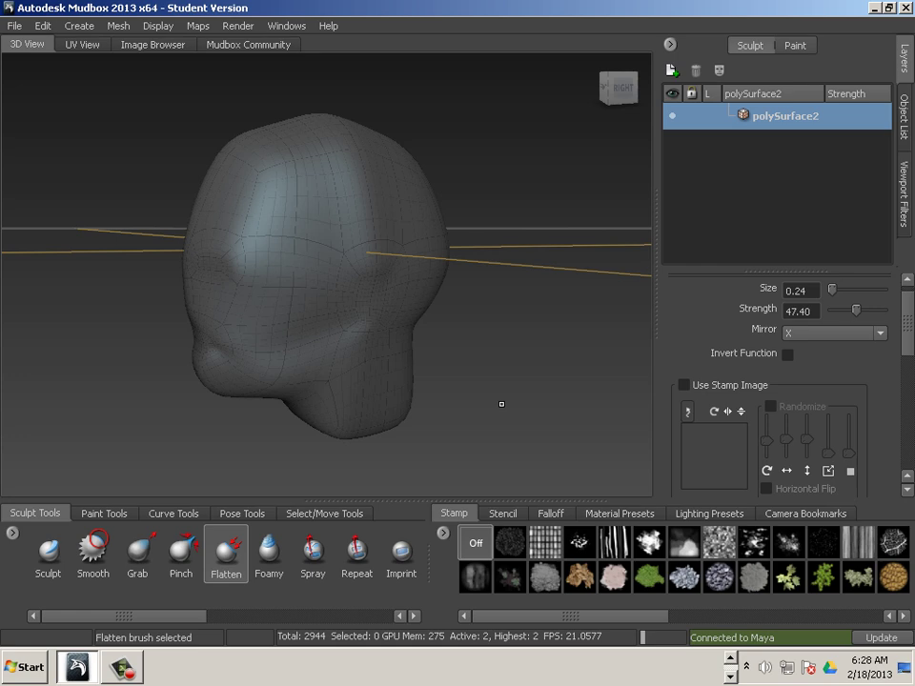
{"action": "left_click_drag", "start_coordinate": [500, 404], "coordinate": [466, 401], "text": "alt"}
{"action": "left_click_drag", "start_coordinate": [351, 278], "coordinate": [341, 272]}
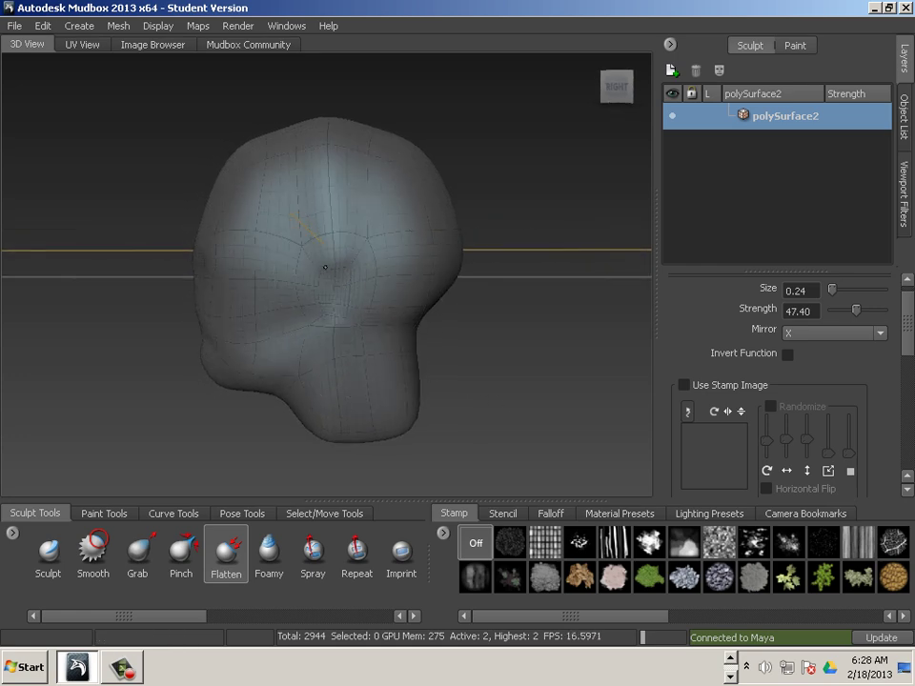
Step: Raise the Flatten strength to 91.20 and flatten the surface around the ear further
{"action": "left_click_drag", "start_coordinate": [504, 363], "coordinate": [620, 340], "text": "alt"}
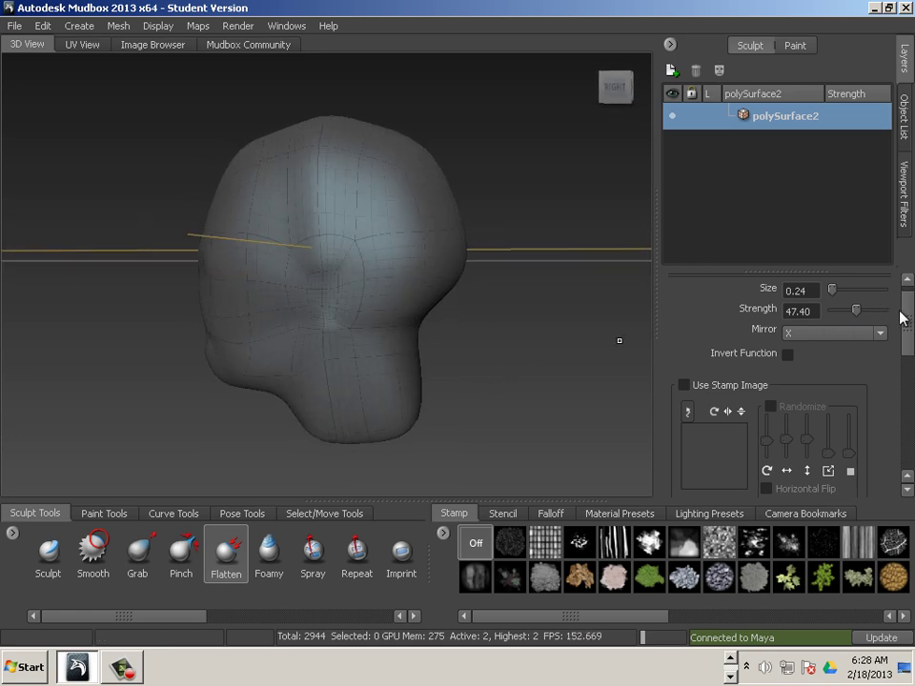
{"action": "left_click_drag", "start_coordinate": [868, 310], "coordinate": [880, 310]}
{"action": "left_click_drag", "start_coordinate": [390, 448], "coordinate": [472, 398], "text": "alt"}
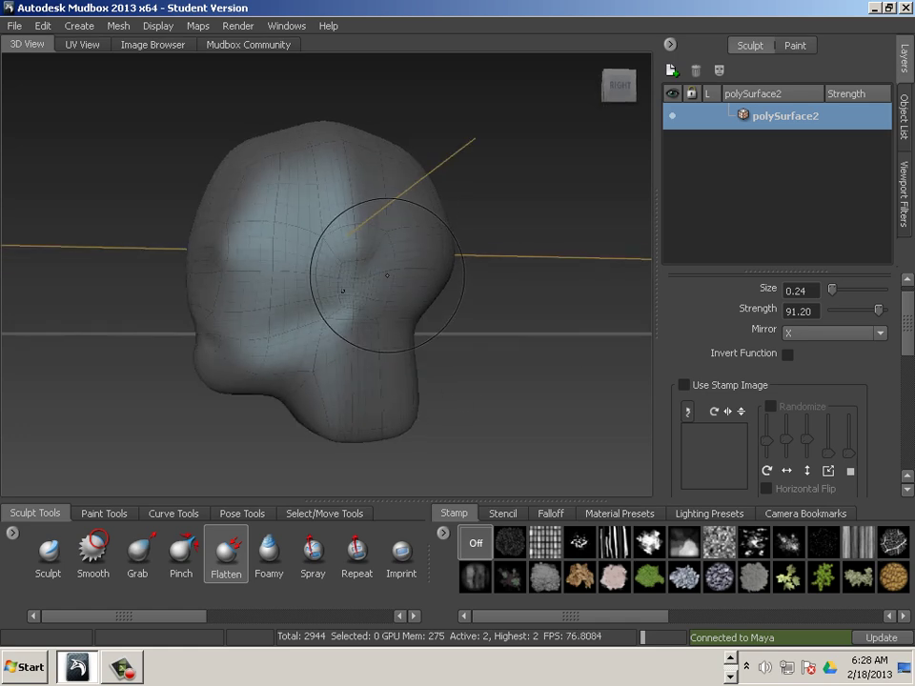
{"action": "left_click_drag", "start_coordinate": [386, 276], "coordinate": [358, 263]}
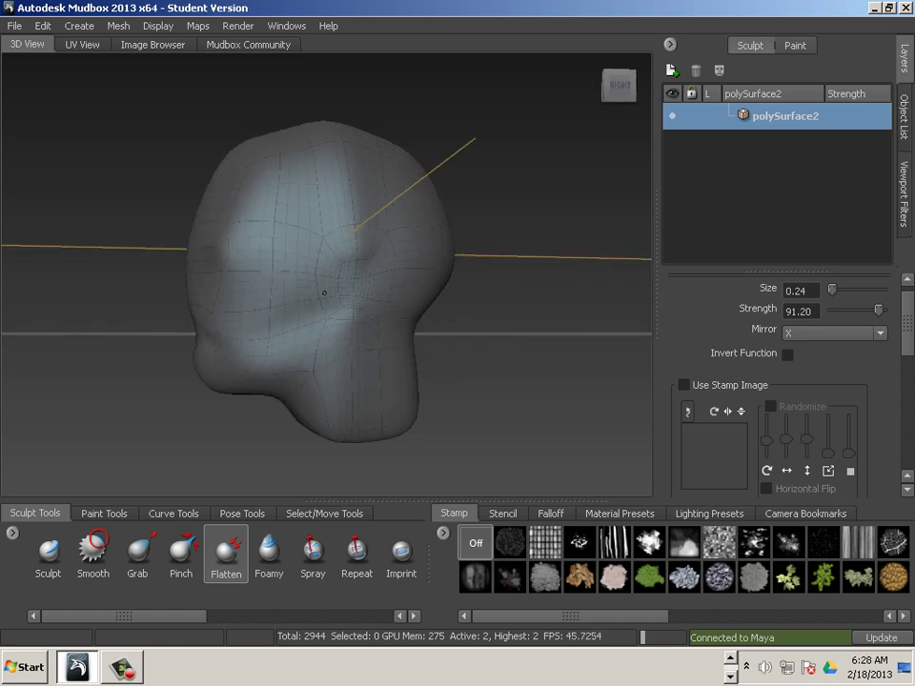
{"action": "mouse_move", "coordinate": [333, 249]}
{"action": "left_mouse_down"}
{"action": "mouse_move", "coordinate": [317, 261]}
{"action": "mouse_move", "coordinate": [335, 262]}
{"action": "mouse_move", "coordinate": [332, 329]}
{"action": "left_mouse_up"}
{"action": "left_click_drag", "start_coordinate": [358, 238], "coordinate": [354, 245]}
Step: Step the head down to subdivision level 0 and update the current Maya scene with the entire scene
{"action": "left_click_drag", "start_coordinate": [484, 367], "coordinate": [396, 391], "text": "alt"}
{"action": "key", "text": "Page_Down"}
{"action": "key", "text": "Page_Down"}
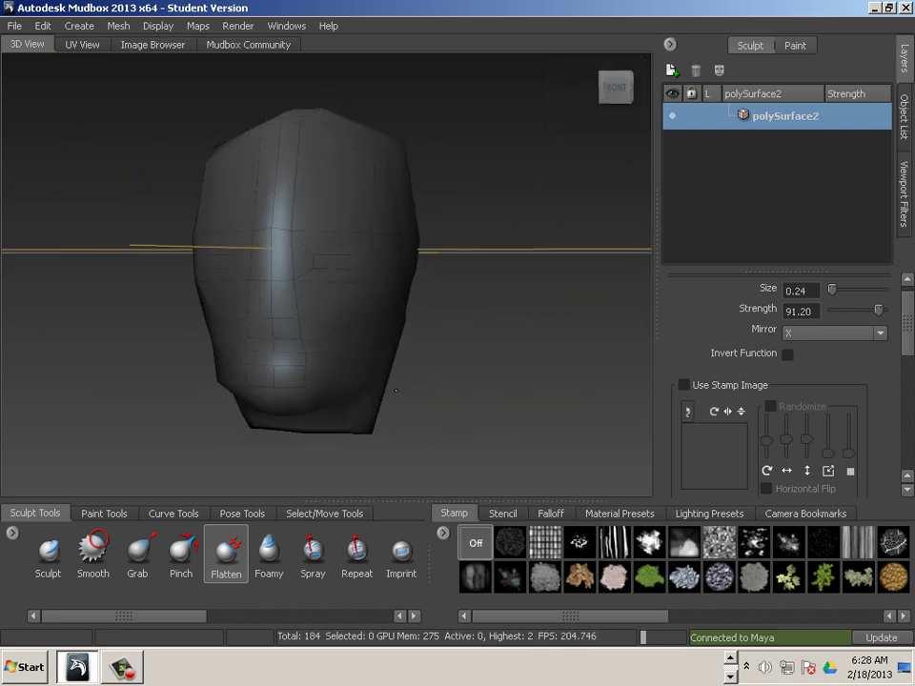
{"action": "left_click", "coordinate": [16, 25]}
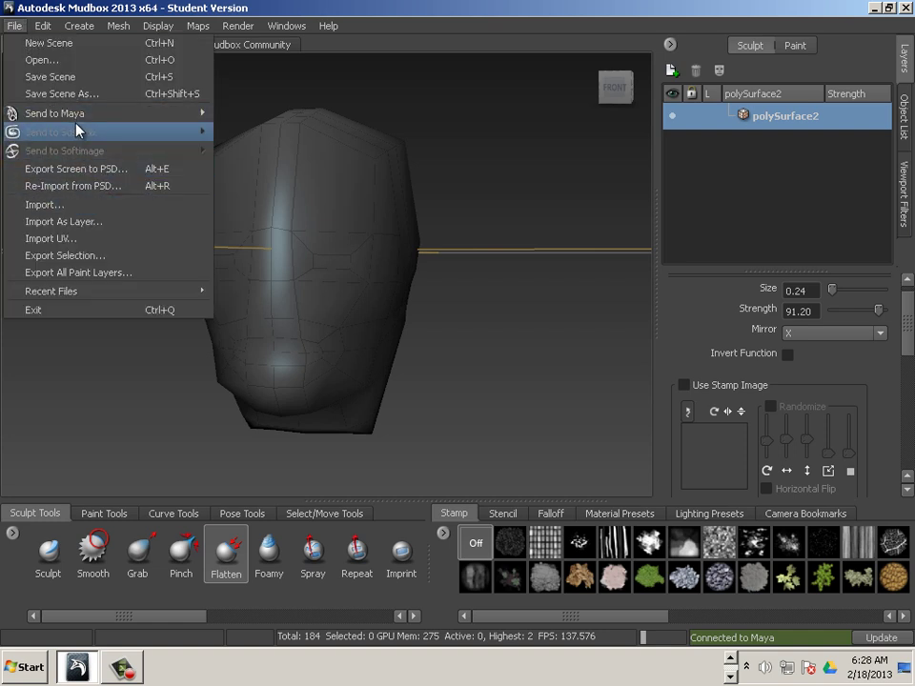
{"action": "mouse_move", "coordinate": [80, 116]}
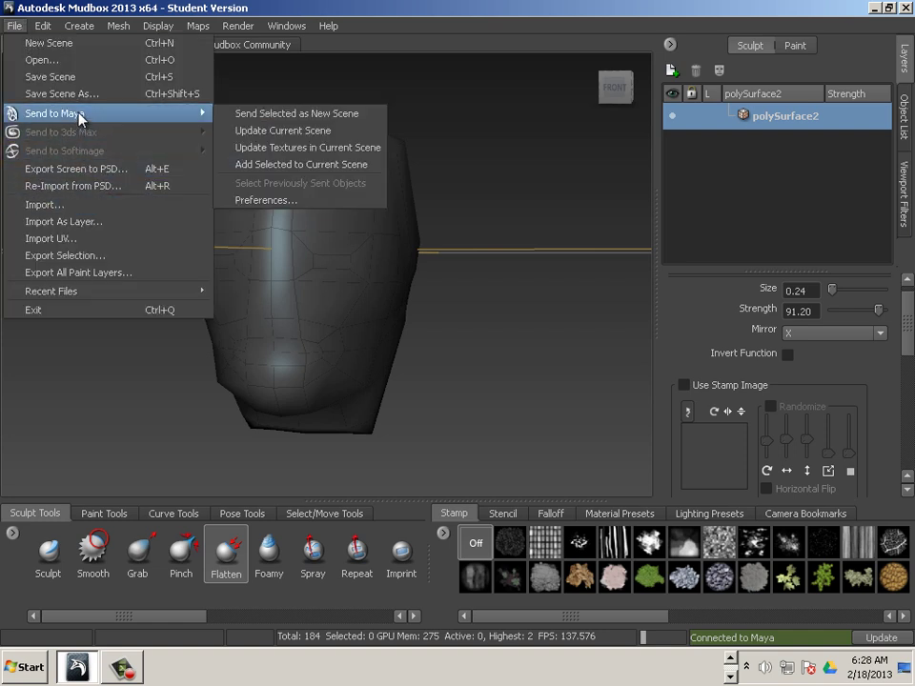
{"action": "left_click", "coordinate": [255, 131]}
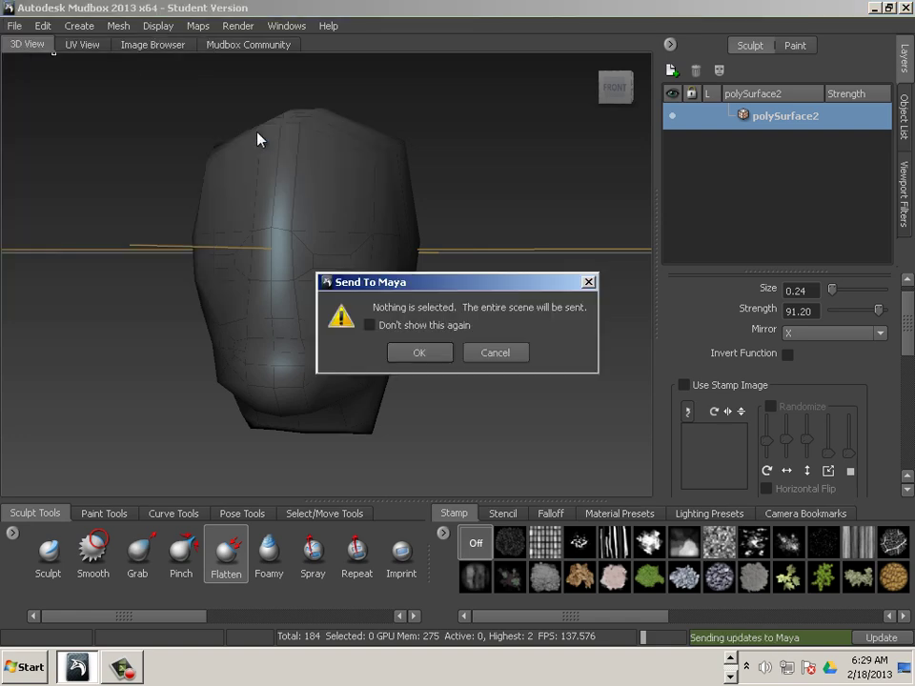
{"action": "left_click", "coordinate": [414, 355]}
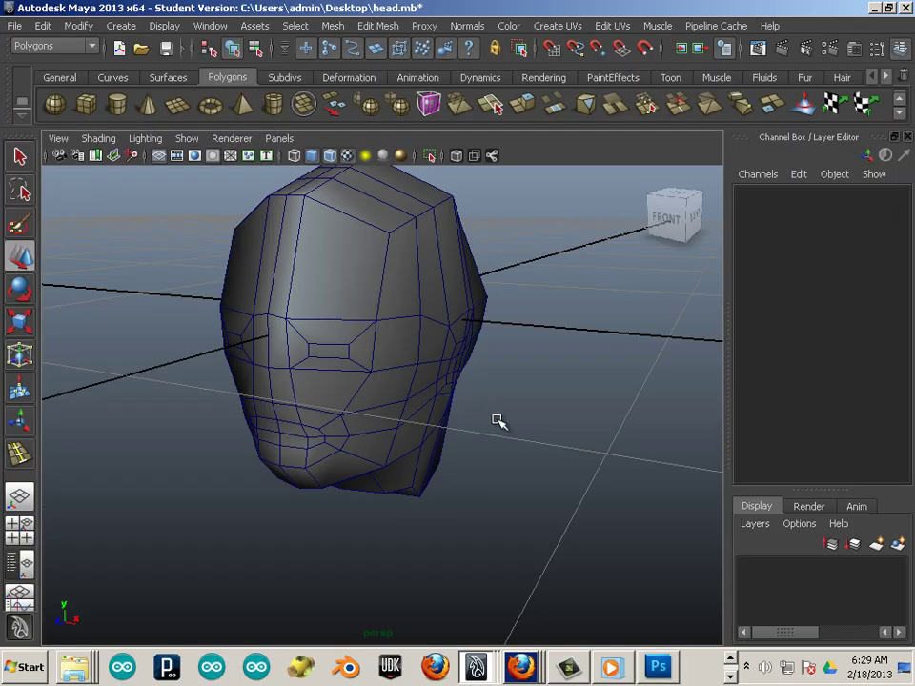
Step: In Maya's side view, select the vertices along the base of the neck and scale them flat vertically
{"action": "left_click_drag", "start_coordinate": [497, 422], "coordinate": [361, 388], "text": "alt"}
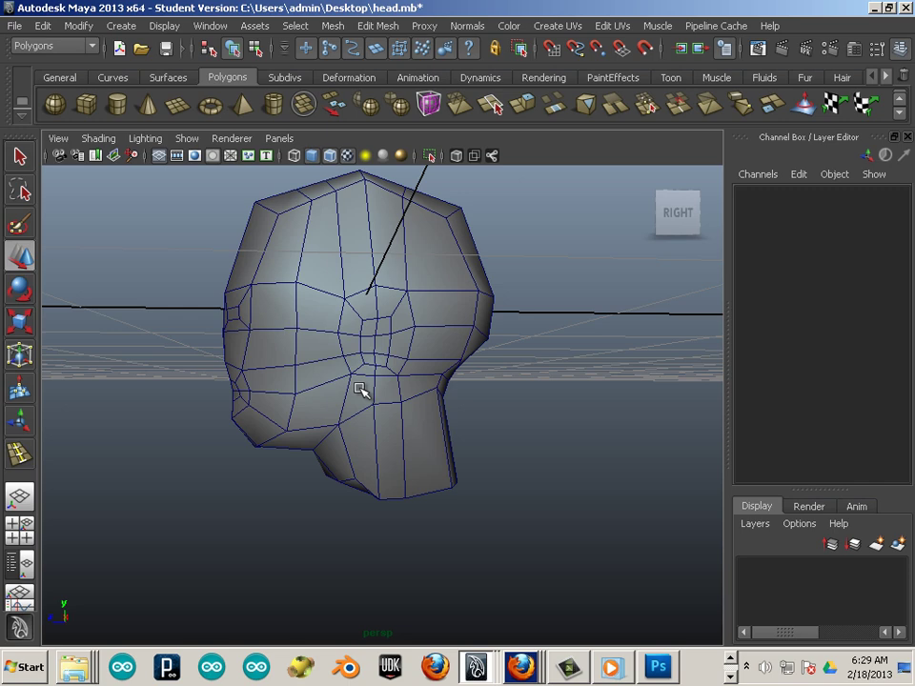
{"action": "key", "text": "space"}
{"action": "key", "text": "space"}
{"action": "key", "text": "space"}
{"action": "key", "text": "space"}
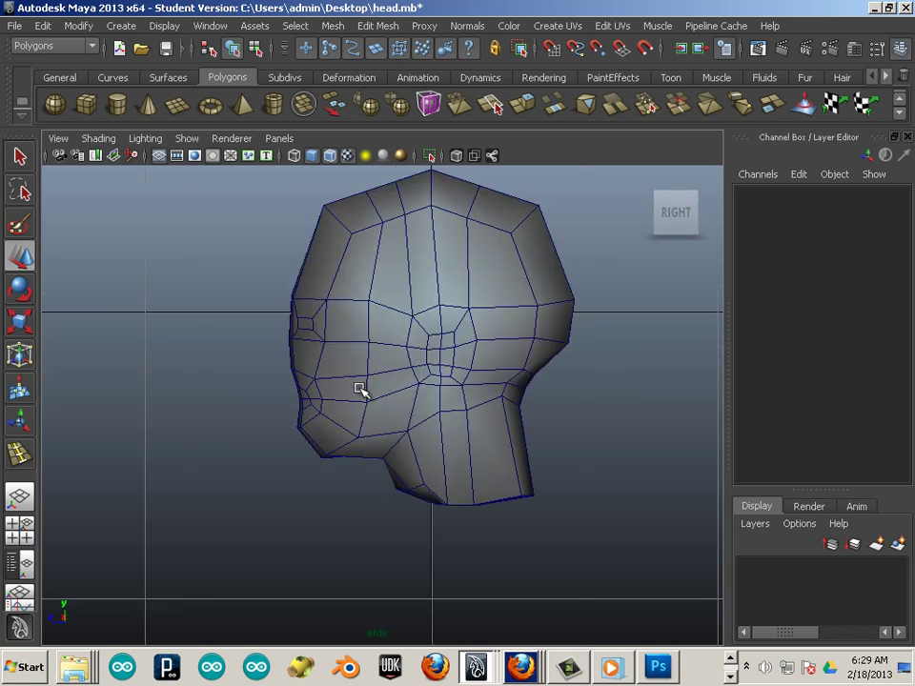
{"action": "middle_click_drag", "start_coordinate": [377, 506], "coordinate": [272, 435], "text": "alt"}
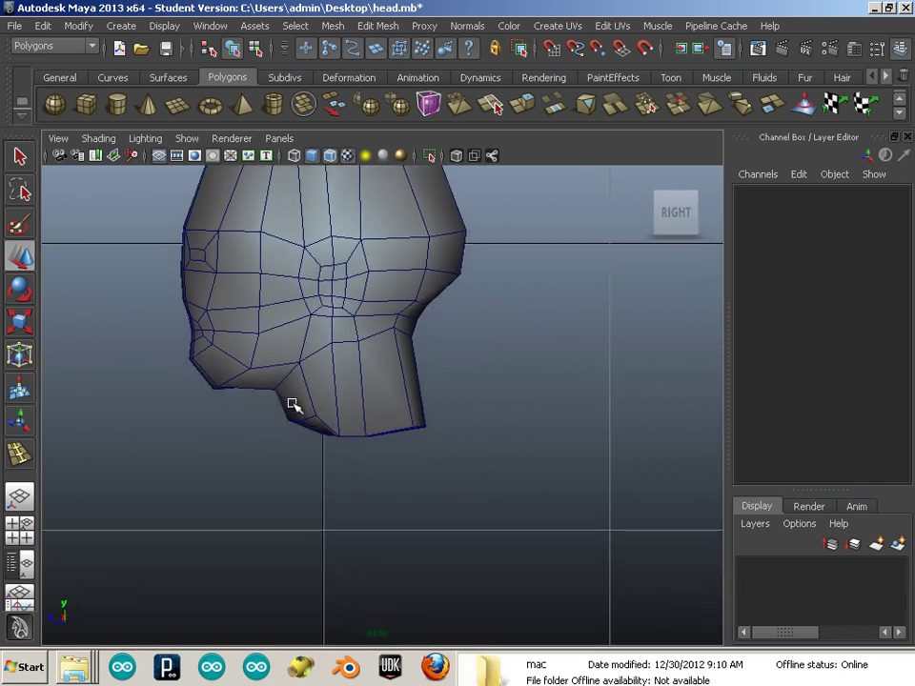
{"action": "key", "text": "F8"}
{"action": "left_click_drag", "start_coordinate": [523, 470], "coordinate": [288, 404]}
{"action": "key", "text": "r"}
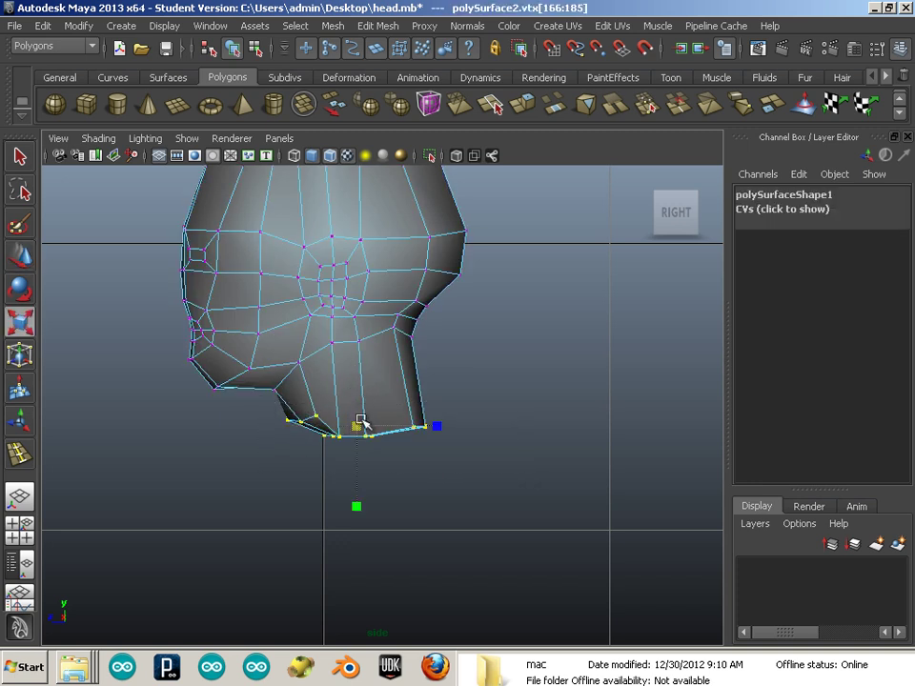
{"action": "left_click_drag", "start_coordinate": [358, 522], "coordinate": [358, 473]}
Step: Move the pair of lower jaw vertices slightly forward toward the chin in the side view
{"action": "middle_click_drag", "start_coordinate": [252, 463], "coordinate": [340, 478], "text": "alt"}
{"action": "scroll", "coordinate": [286, 448], "scroll_direction": "up", "scroll_amount": 2}
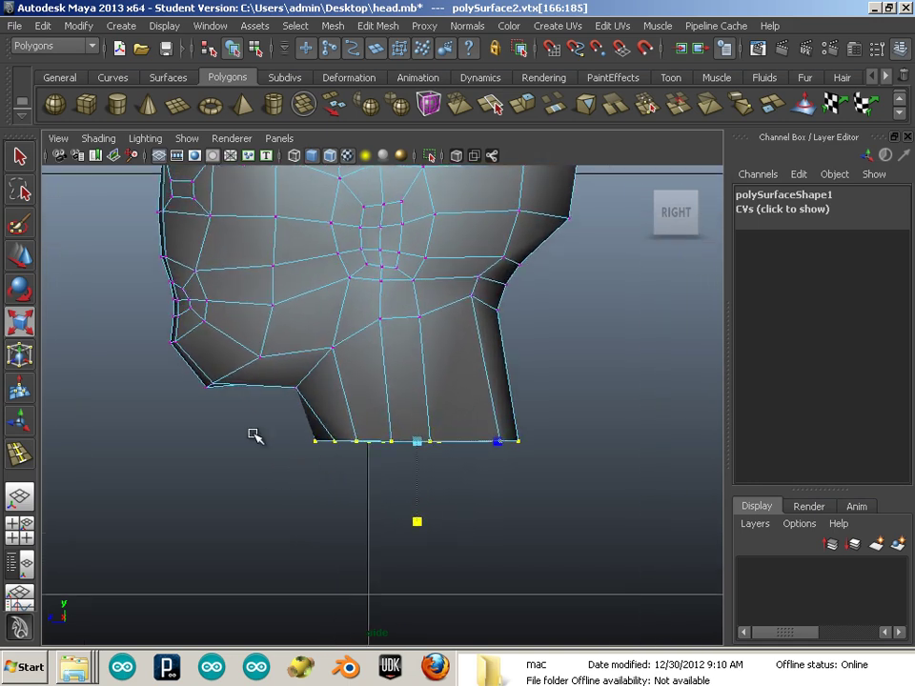
{"action": "middle_click_drag", "start_coordinate": [255, 432], "coordinate": [346, 496], "text": "alt"}
{"action": "left_click_drag", "start_coordinate": [362, 481], "coordinate": [264, 436]}
{"action": "key", "text": "w"}
{"action": "left_click", "coordinate": [320, 404]}
{"action": "left_click_drag", "start_coordinate": [320, 404], "coordinate": [308, 406]}
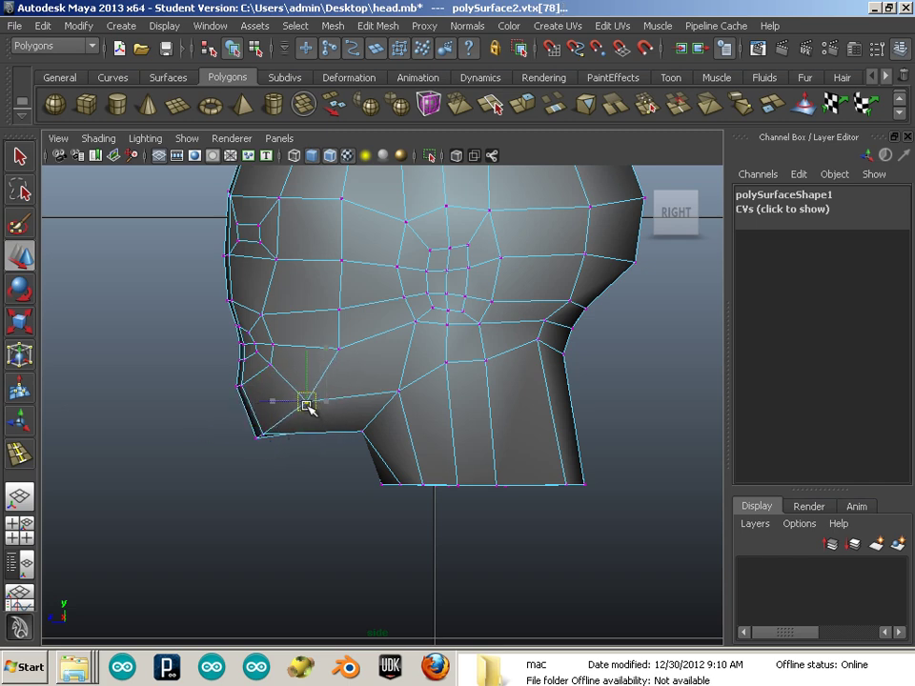
Step: In the front view, move the upper vertices of both eye openings up and the lower ones down
{"action": "middle_click_drag", "start_coordinate": [357, 355], "coordinate": [320, 445], "text": "alt"}
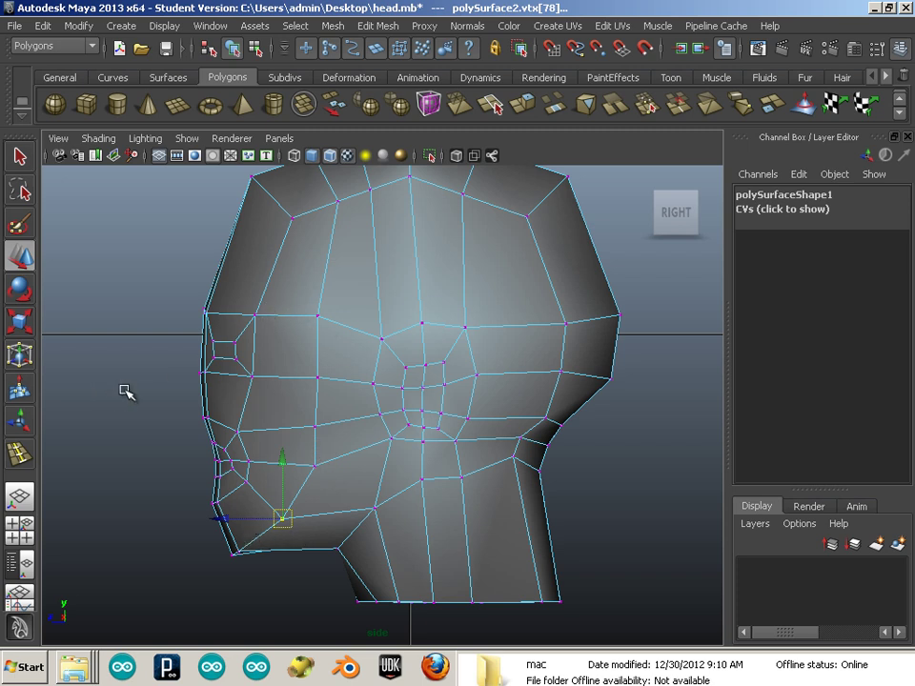
{"action": "key", "text": "space"}
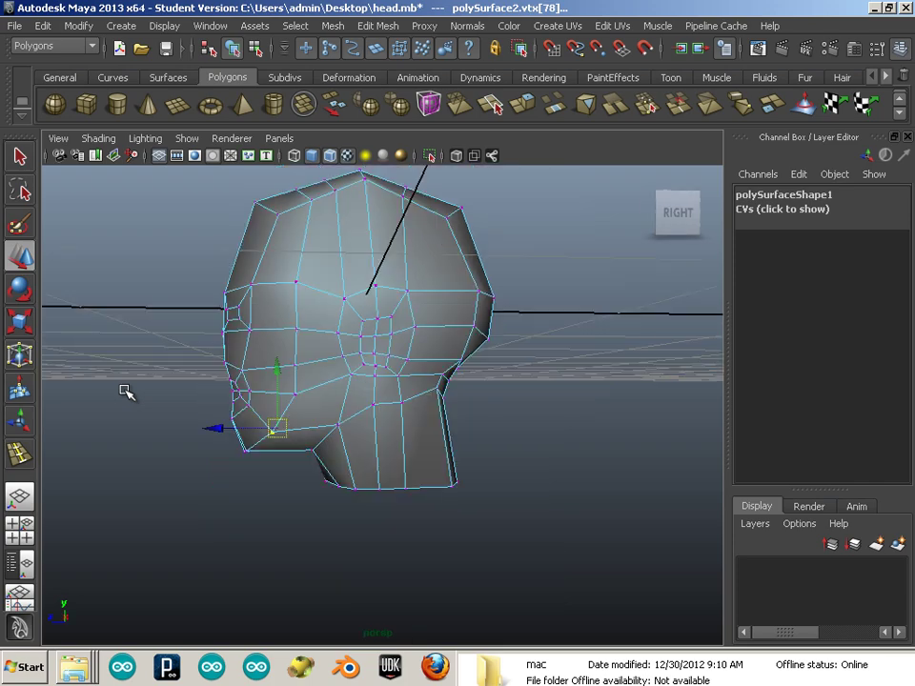
{"action": "left_click_drag", "start_coordinate": [172, 390], "coordinate": [330, 402], "text": "alt"}
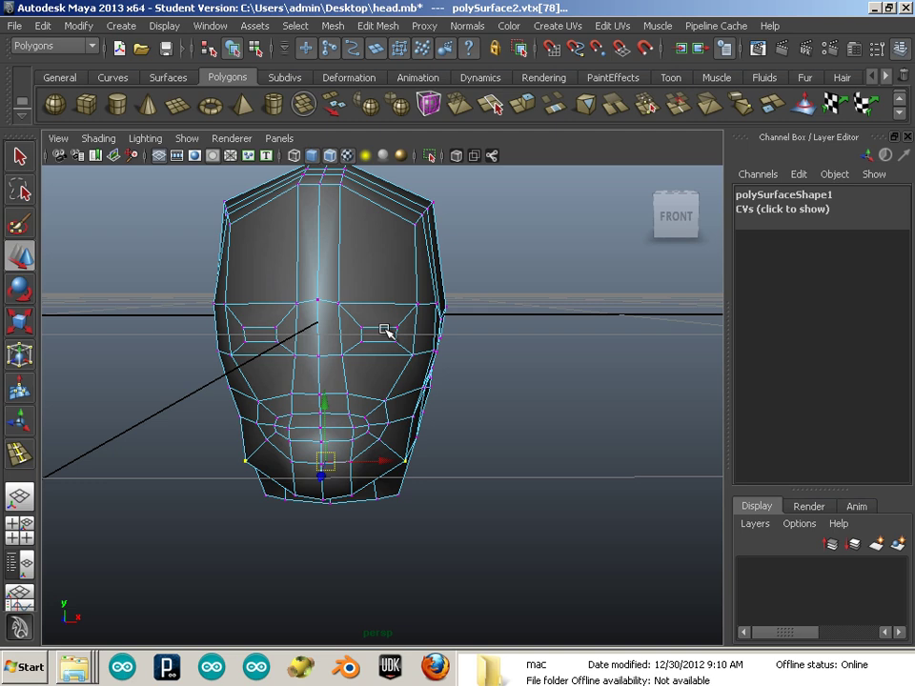
{"action": "key", "text": "space"}
{"action": "key", "text": "space"}
{"action": "key", "text": "space"}
{"action": "key", "text": "space"}
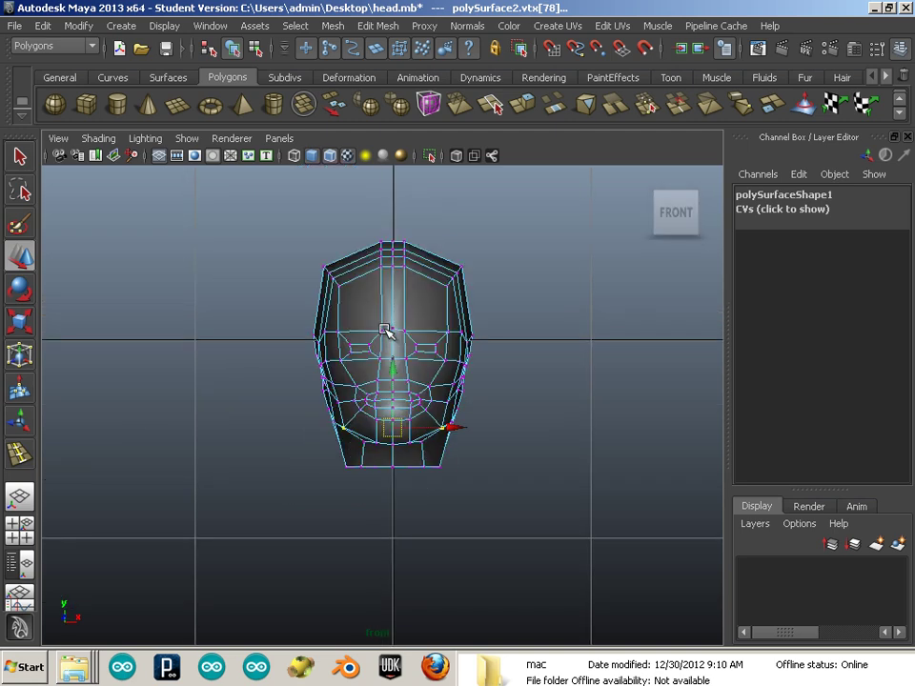
{"action": "scroll", "coordinate": [413, 344], "scroll_direction": "up", "scroll_amount": 6}
{"action": "middle_click_drag", "start_coordinate": [477, 313], "coordinate": [388, 353], "text": "alt"}
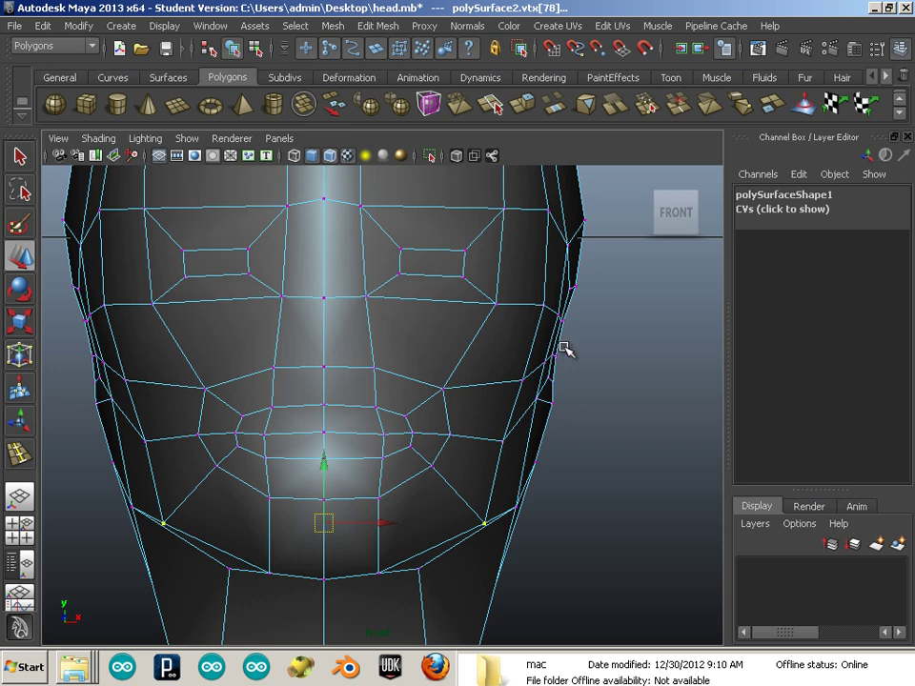
{"action": "left_click_drag", "start_coordinate": [622, 343], "coordinate": [461, 321]}
{"action": "left_click_drag", "start_coordinate": [131, 233], "coordinate": [492, 267]}
{"action": "left_click_drag", "start_coordinate": [331, 202], "coordinate": [331, 185]}
{"action": "left_click_drag", "start_coordinate": [142, 261], "coordinate": [511, 286]}
{"action": "mouse_move", "coordinate": [323, 212]}
{"action": "left_mouse_down"}
{"action": "mouse_move", "coordinate": [323, 234]}
{"action": "mouse_move", "coordinate": [323, 224]}
{"action": "left_mouse_up"}
Step: Widen both eye openings by scaling their inner vertices toward the nose and their outer vertices outward
{"action": "left_click_drag", "start_coordinate": [250, 209], "coordinate": [380, 258]}
{"action": "key", "text": "r"}
{"action": "left_click_drag", "start_coordinate": [442, 222], "coordinate": [485, 285]}
{"action": "left_click_drag", "start_coordinate": [203, 222], "coordinate": [169, 283]}
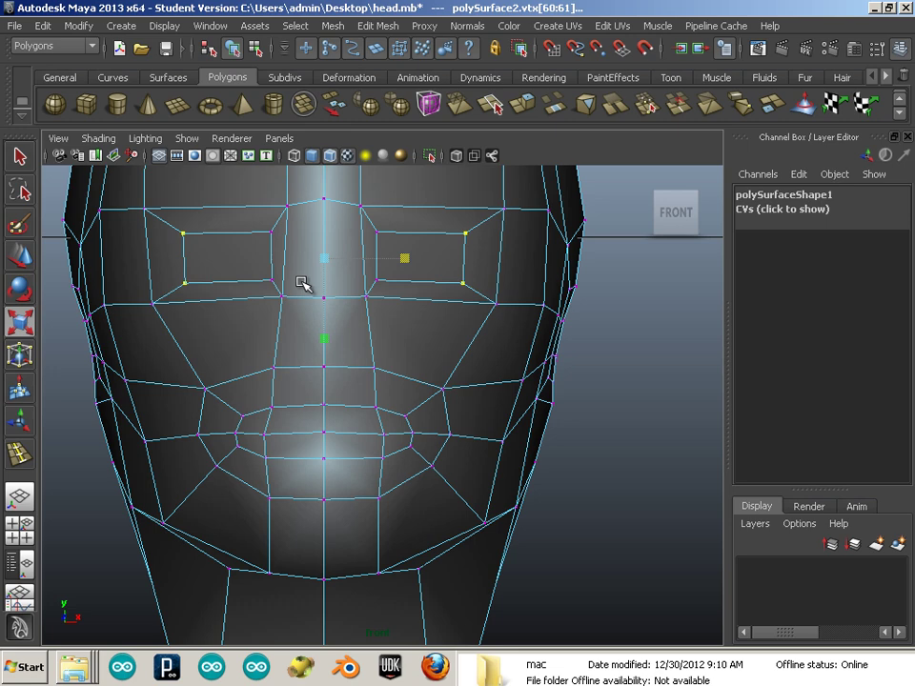
{"action": "left_click_drag", "start_coordinate": [405, 258], "coordinate": [419, 266]}
Step: Insert a horizontal edge loop through the middle of both eye openings
{"action": "key", "text": "g"}
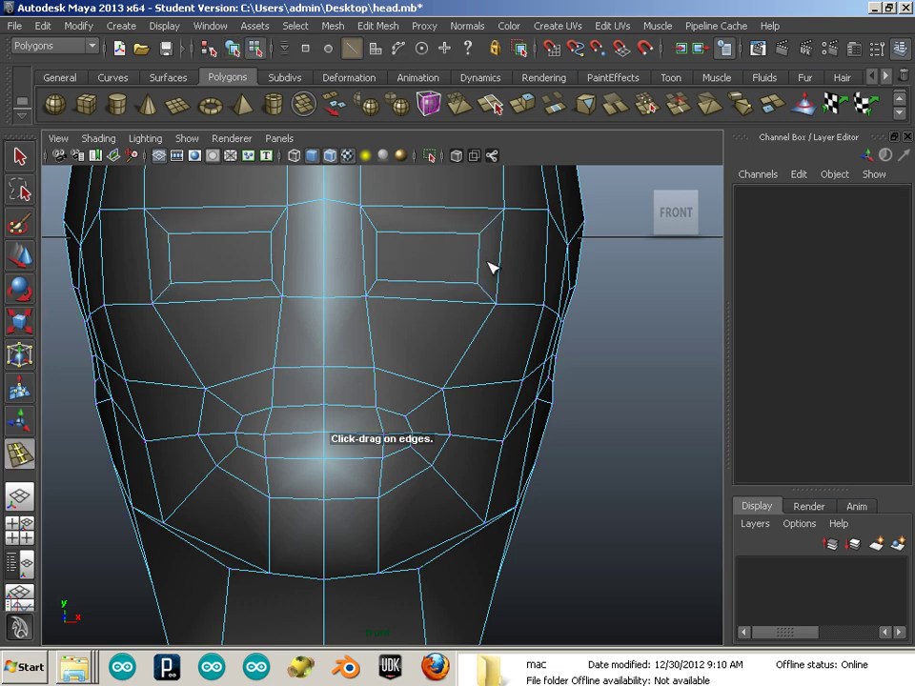
{"action": "left_click_drag", "start_coordinate": [502, 266], "coordinate": [499, 260]}
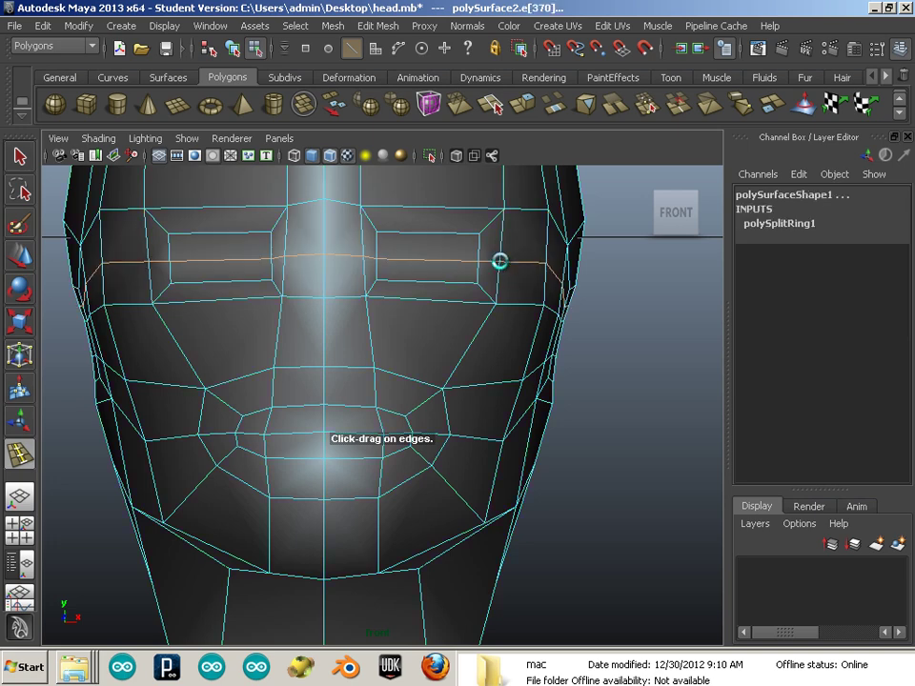
{"action": "left_click", "coordinate": [640, 373]}
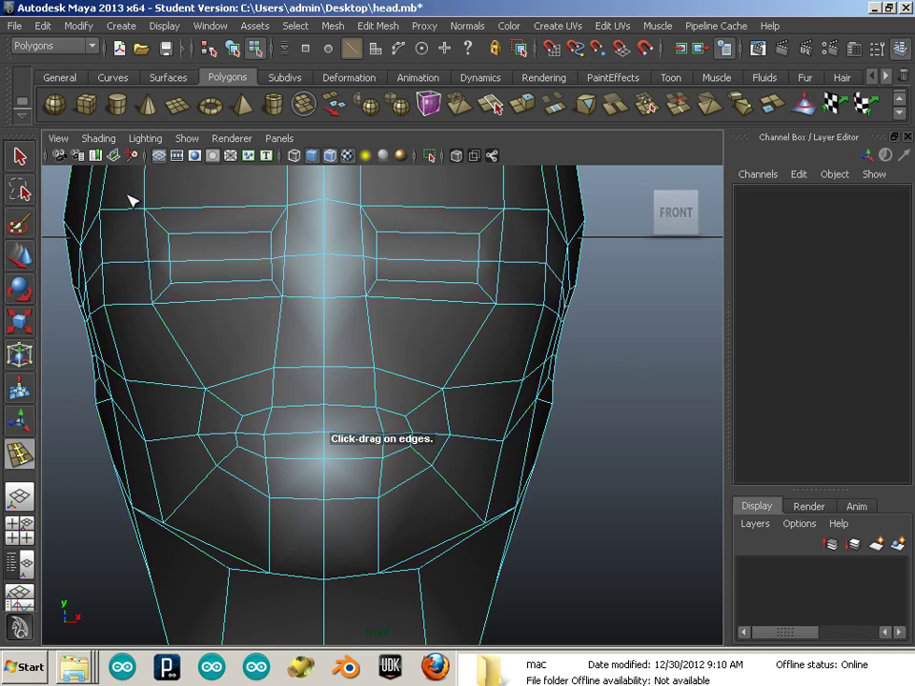
Step: Scale the new loop's vertices at both outer eye corners outward to form pointed corners
{"action": "left_click", "coordinate": [19, 257]}
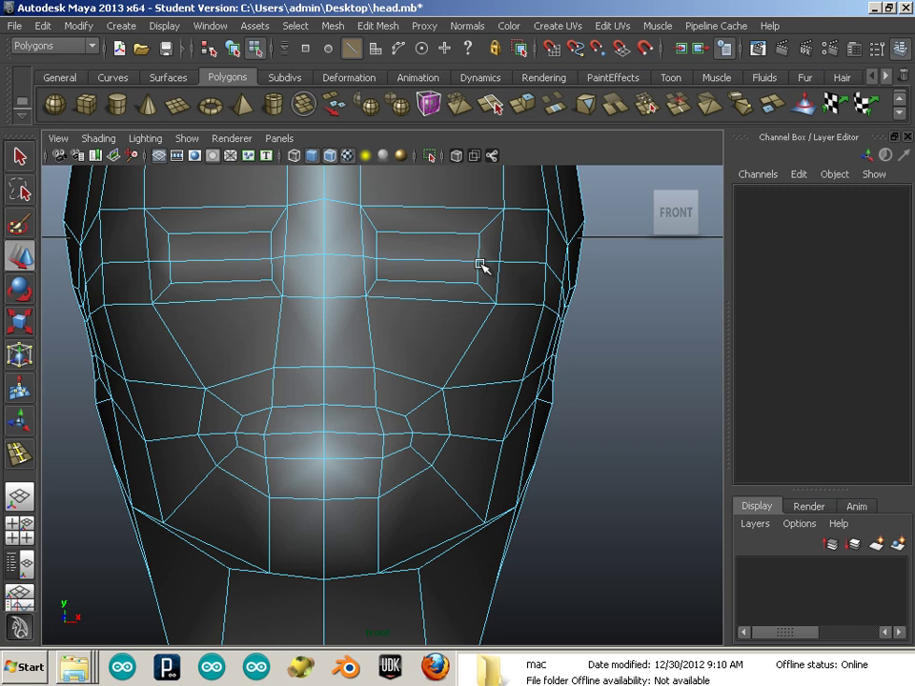
{"action": "key", "text": "F9"}
{"action": "left_click_drag", "start_coordinate": [445, 252], "coordinate": [510, 269]}
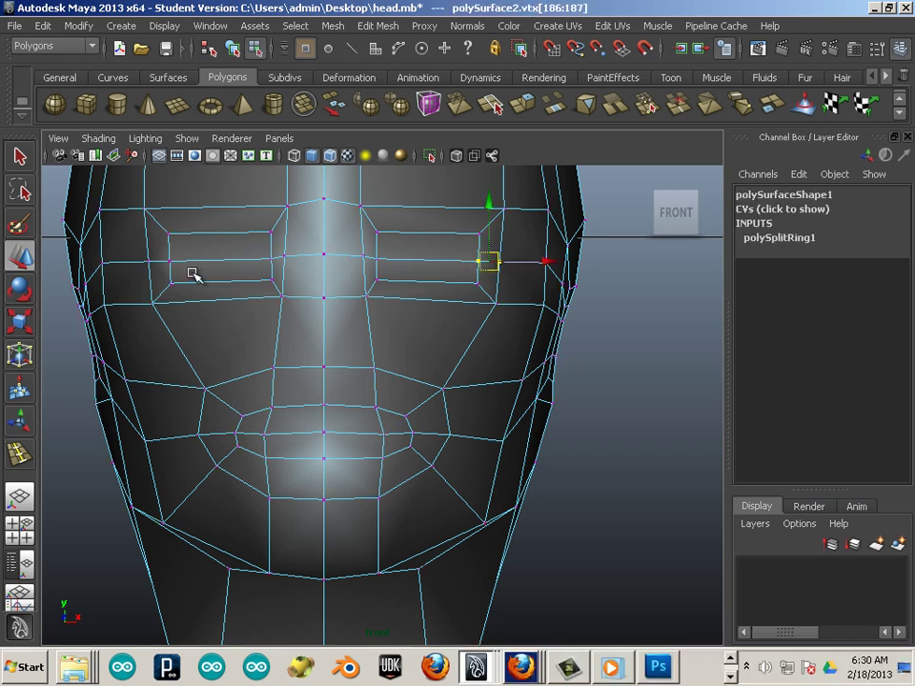
{"action": "left_click_drag", "start_coordinate": [184, 246], "coordinate": [136, 270], "text": "shift"}
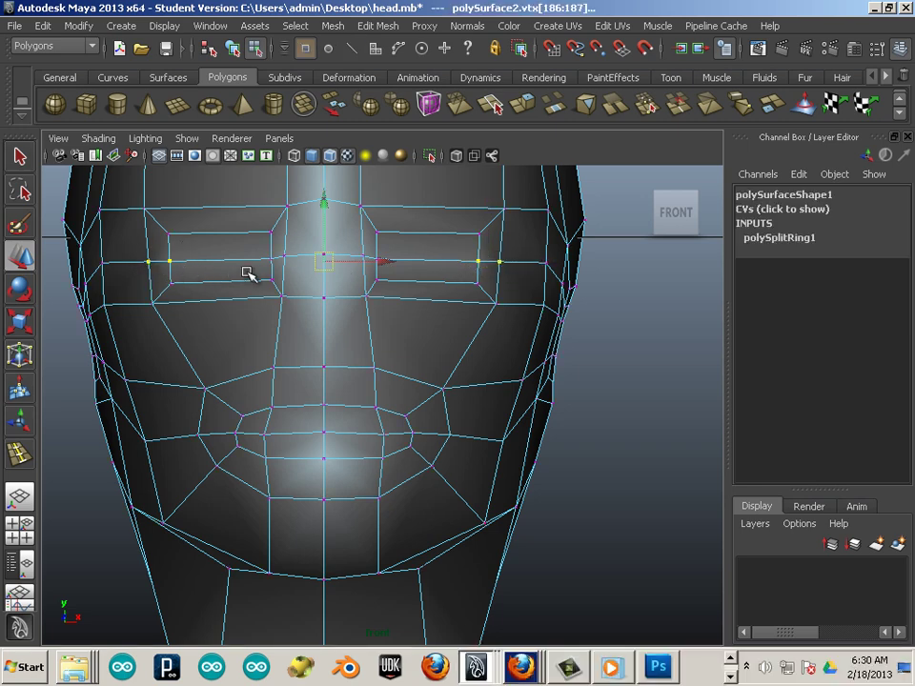
{"action": "key", "text": "r"}
{"action": "left_click_drag", "start_coordinate": [404, 261], "coordinate": [419, 263]}
{"action": "left_click", "coordinate": [591, 368]}
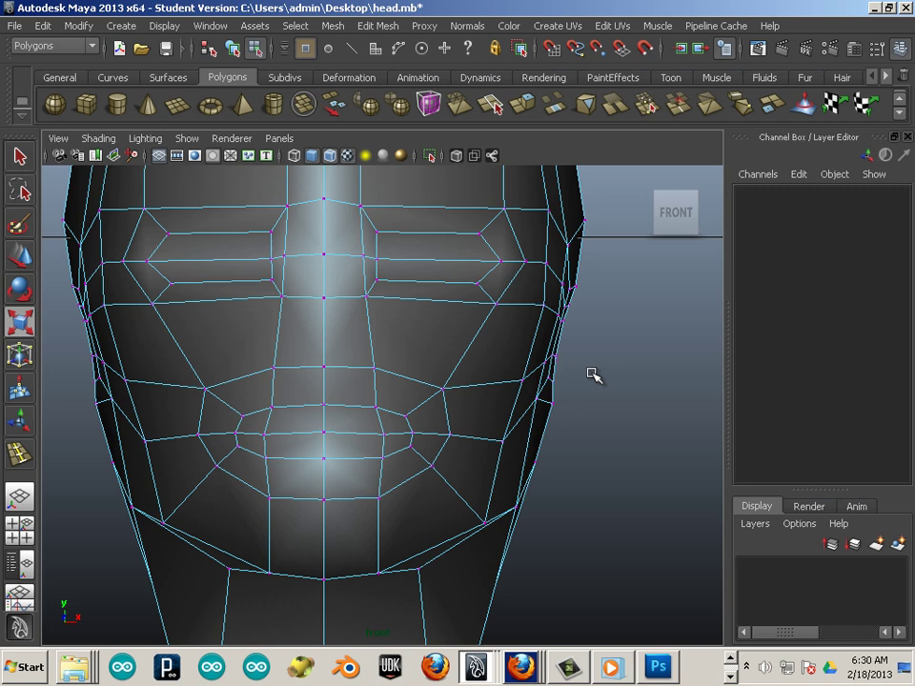
Step: Scale the inner eye corners and the nose bridge and base vertices inward to narrow the nose
{"action": "left_click_drag", "start_coordinate": [222, 235], "coordinate": [369, 261]}
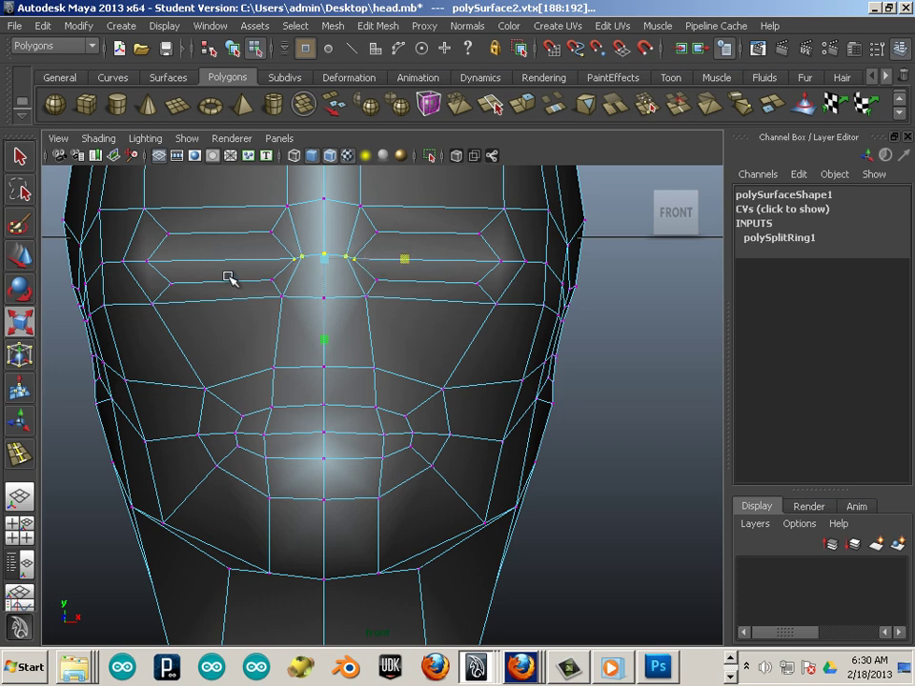
{"action": "mouse_move", "coordinate": [396, 310]}
{"action": "left_mouse_down"}
{"action": "mouse_move", "coordinate": [400, 298]}
{"action": "mouse_move", "coordinate": [381, 297]}
{"action": "left_mouse_up"}
{"action": "left_click_drag", "start_coordinate": [274, 291], "coordinate": [378, 302]}
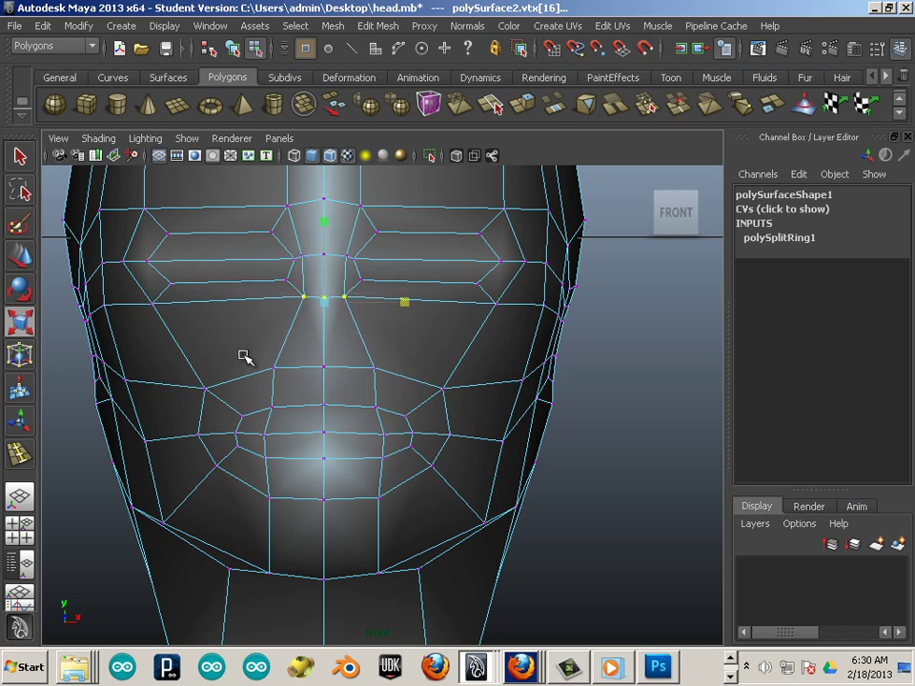
{"action": "left_click_drag", "start_coordinate": [340, 367], "coordinate": [365, 372]}
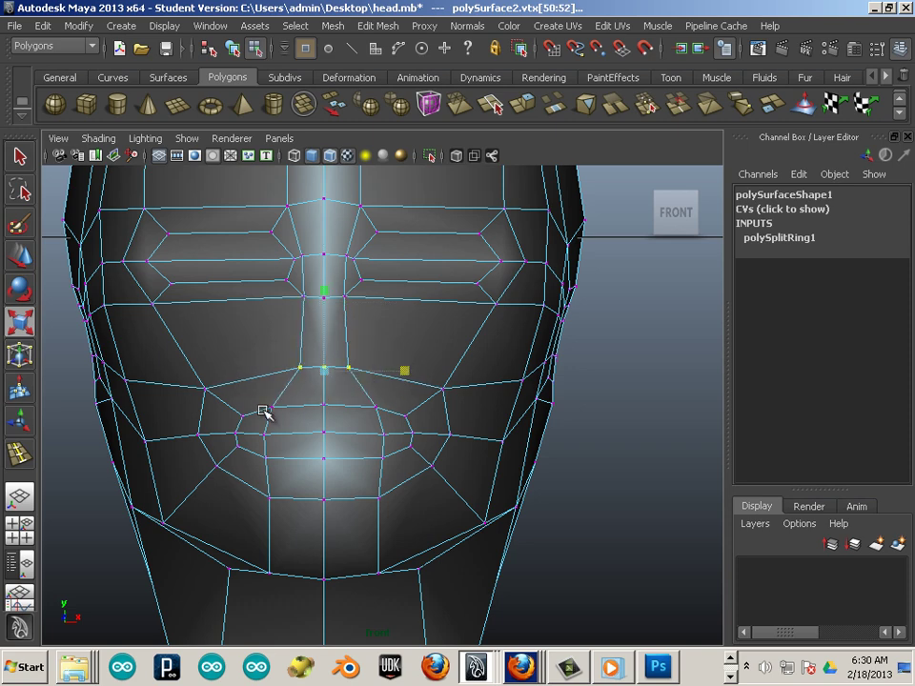
{"action": "left_click", "coordinate": [578, 477]}
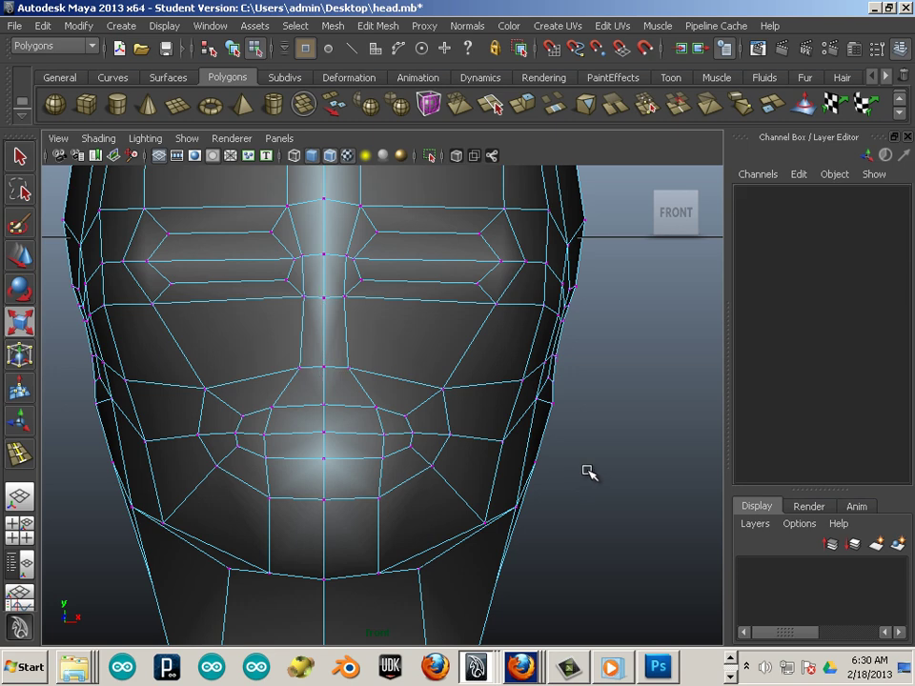
{"action": "right_click_drag", "start_coordinate": [588, 474], "coordinate": [569, 468], "text": "alt"}
{"action": "scroll", "coordinate": [385, 439], "scroll_direction": "up", "scroll_amount": 1}
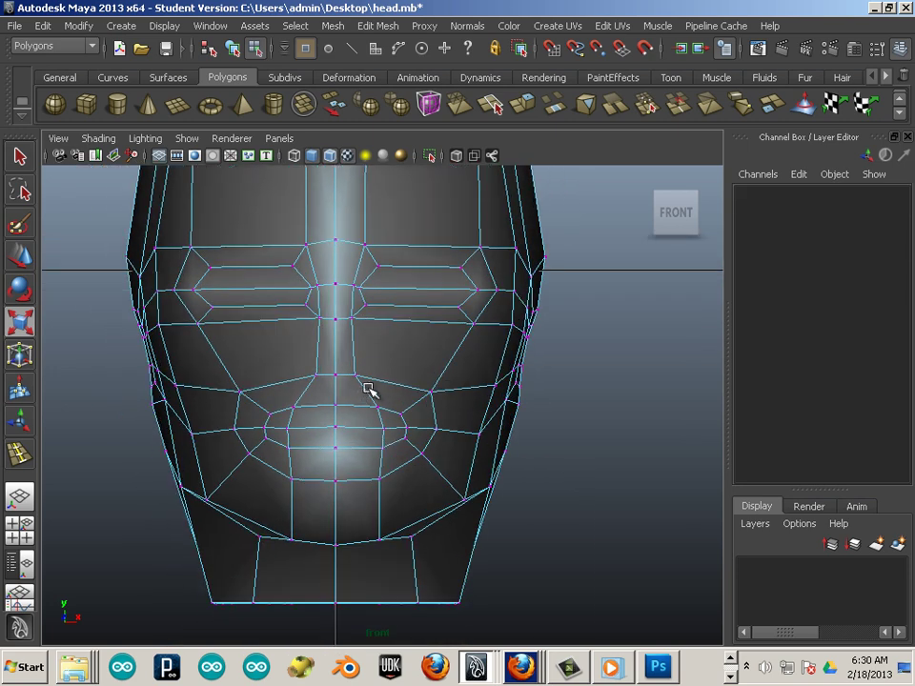
{"action": "scroll", "coordinate": [365, 384], "scroll_direction": "up", "scroll_amount": 1}
{"action": "key", "text": "ctrl+z"}
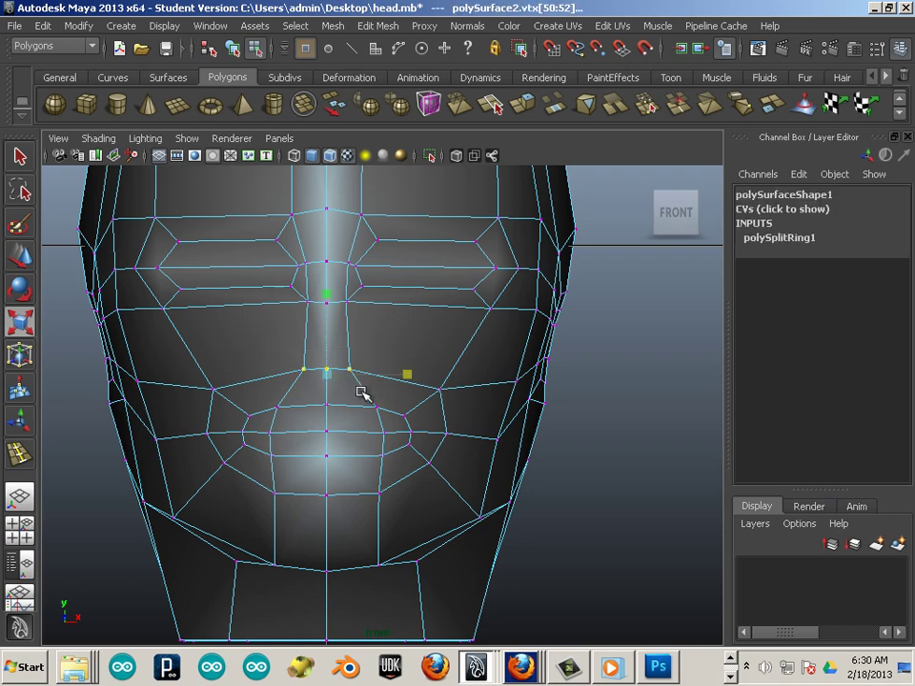
{"action": "scroll", "coordinate": [327, 415], "scroll_direction": "up", "scroll_amount": 3}
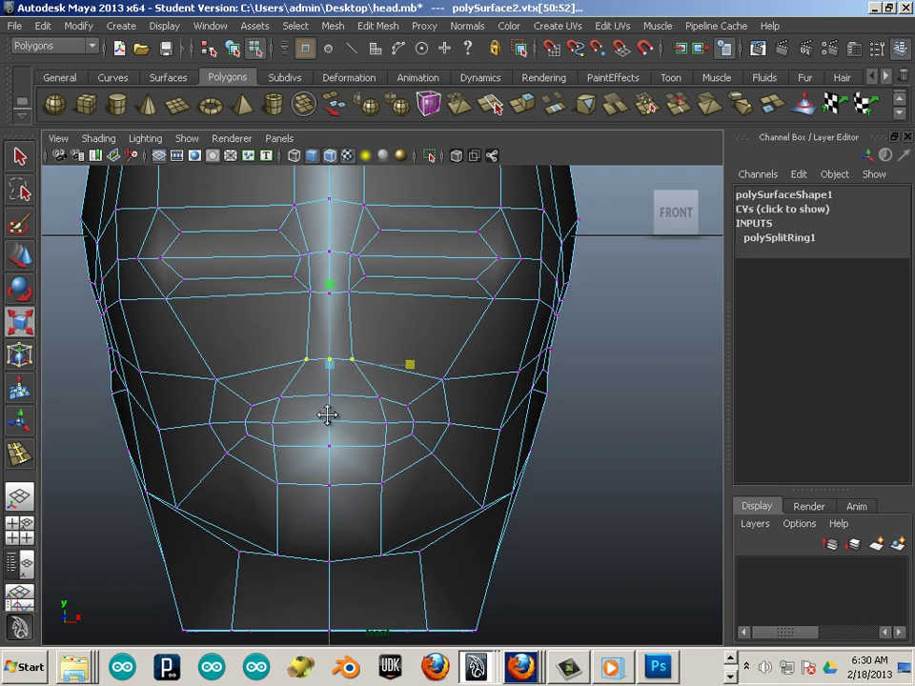
{"action": "middle_click_drag", "start_coordinate": [376, 439], "coordinate": [402, 445], "text": "alt"}
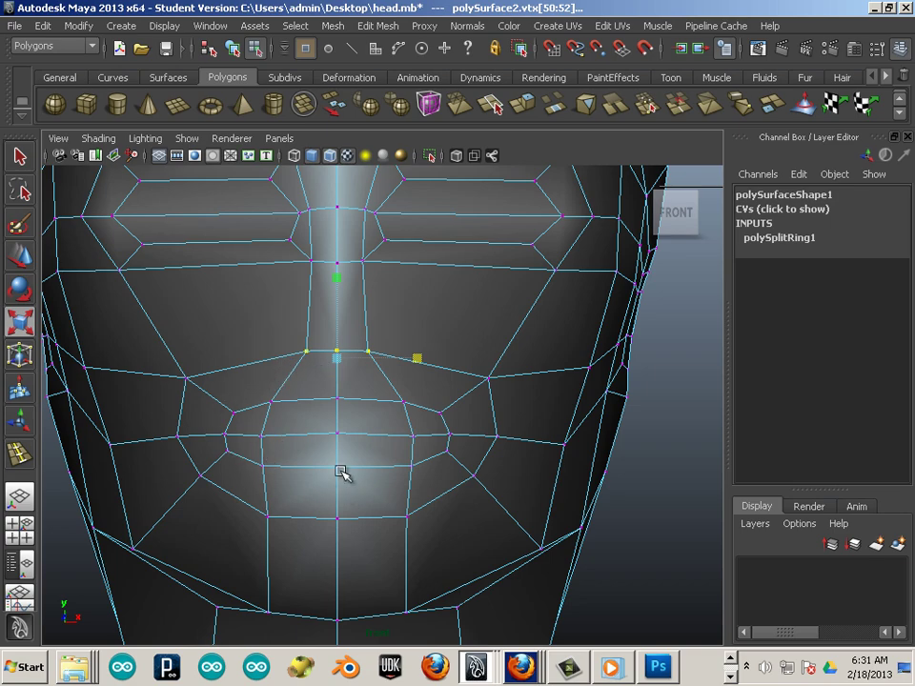
Step: Leave vertex editing on the head mesh, return to object mode and deselect the head
{"action": "scroll", "coordinate": [409, 443], "scroll_direction": "down", "scroll_amount": 5}
{"action": "scroll", "coordinate": [486, 457], "scroll_direction": "up", "scroll_amount": 4}
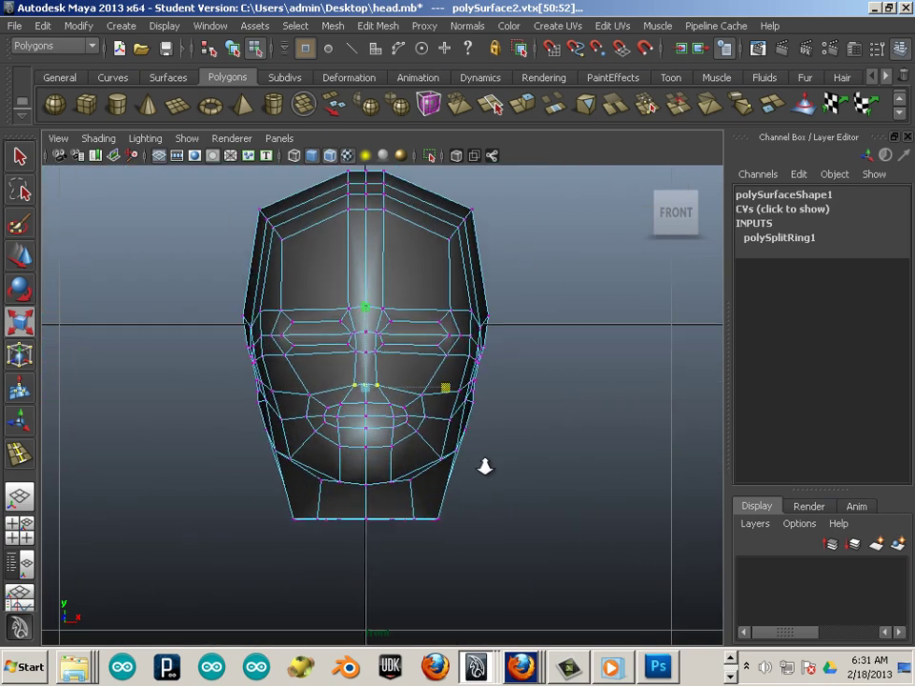
{"action": "key", "text": "F8"}
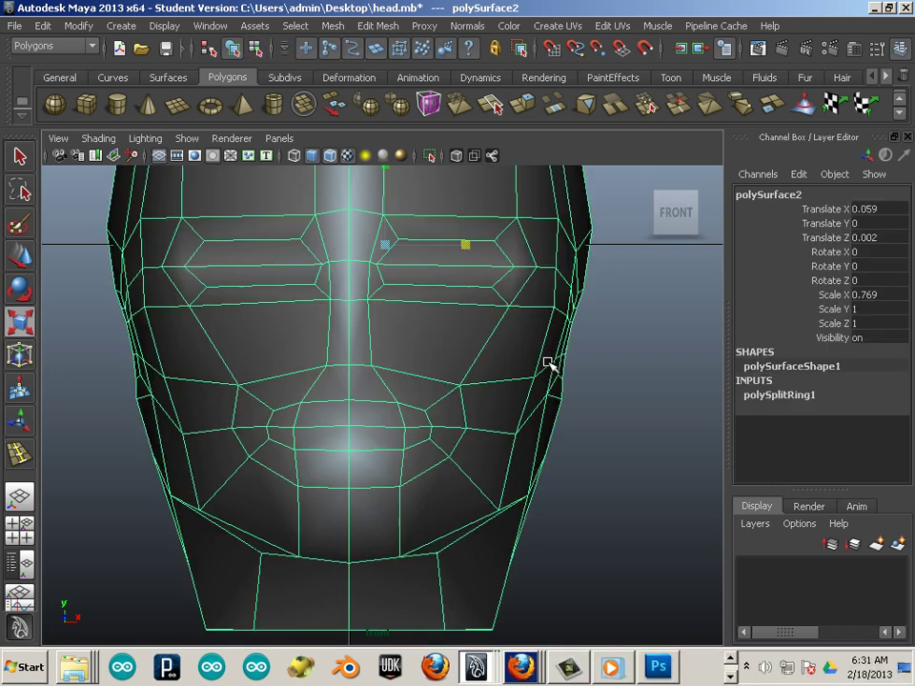
{"action": "left_click", "coordinate": [636, 467]}
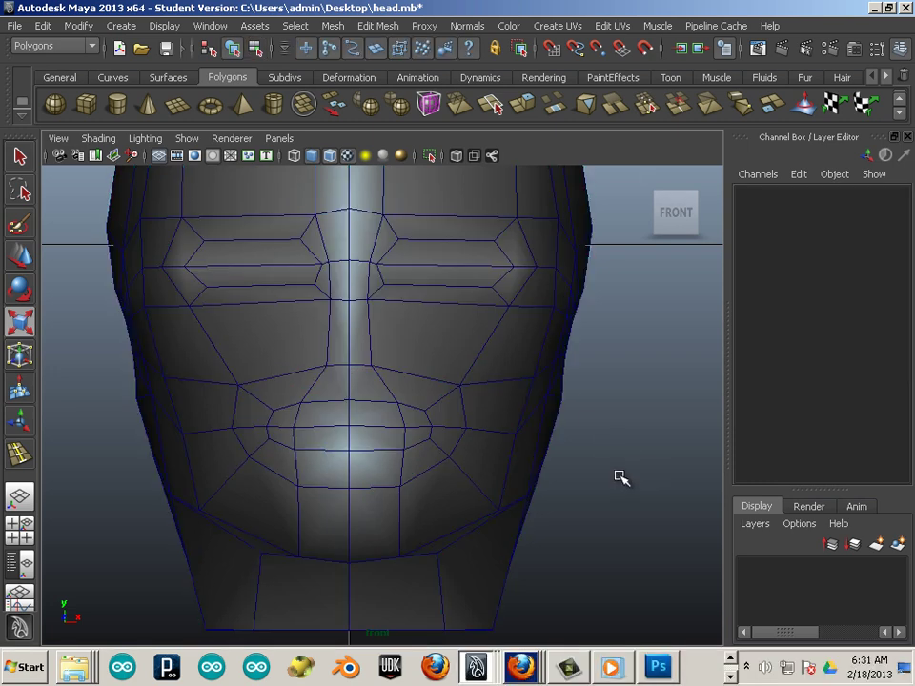
Step: Examine the reshaped head from above and in perspective around its side and face, and select the whole head mesh
{"action": "key", "text": "space"}
{"action": "key", "text": "space"}
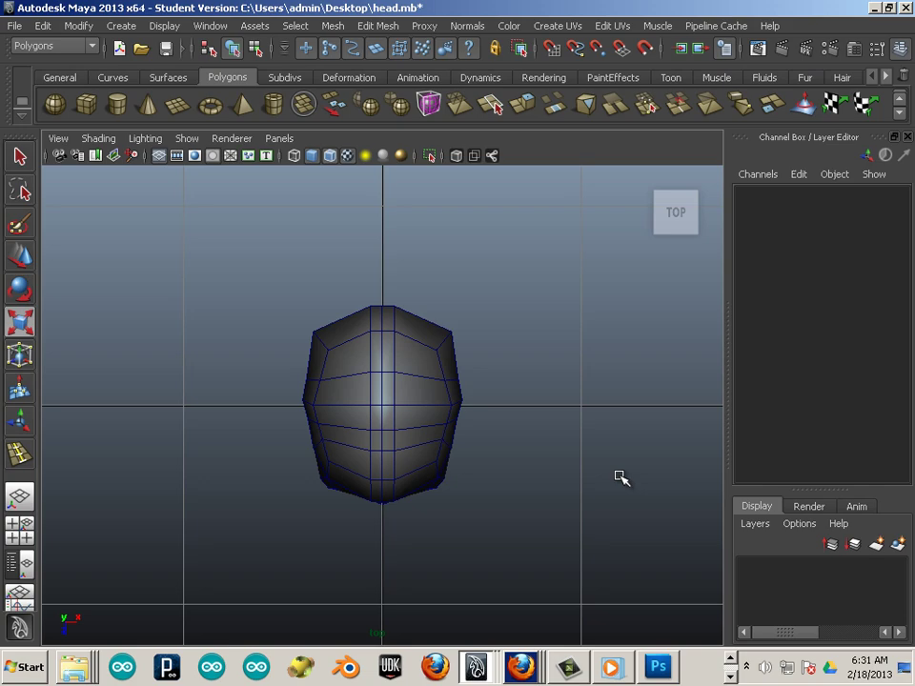
{"action": "key", "text": "space"}
{"action": "key", "text": "space"}
{"action": "left_click_drag", "start_coordinate": [592, 480], "coordinate": [402, 405], "text": "alt"}
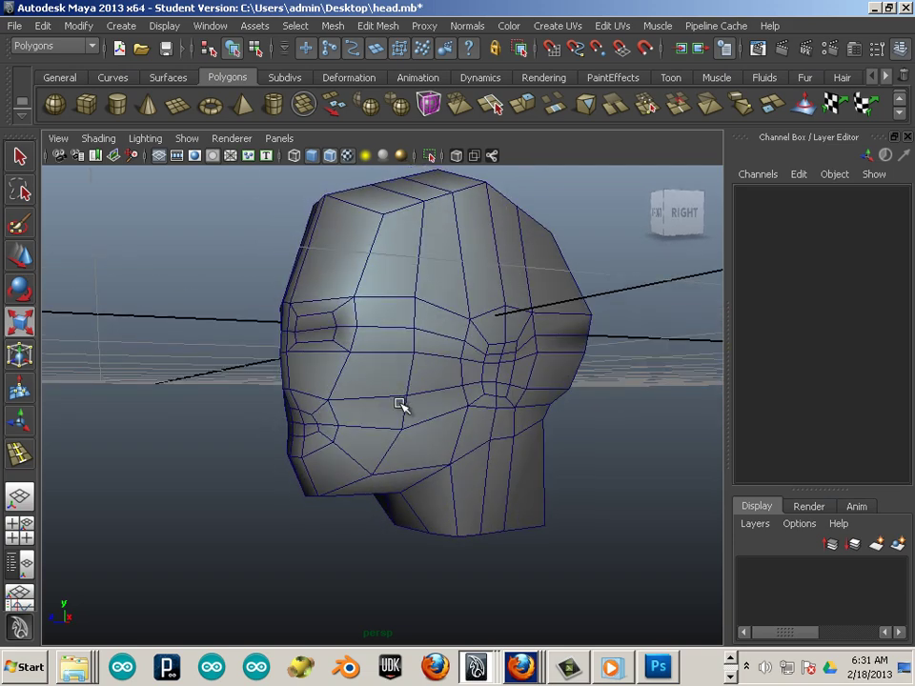
{"action": "left_click", "coordinate": [402, 406]}
{"action": "left_click_drag", "start_coordinate": [219, 523], "coordinate": [285, 501], "text": "alt"}
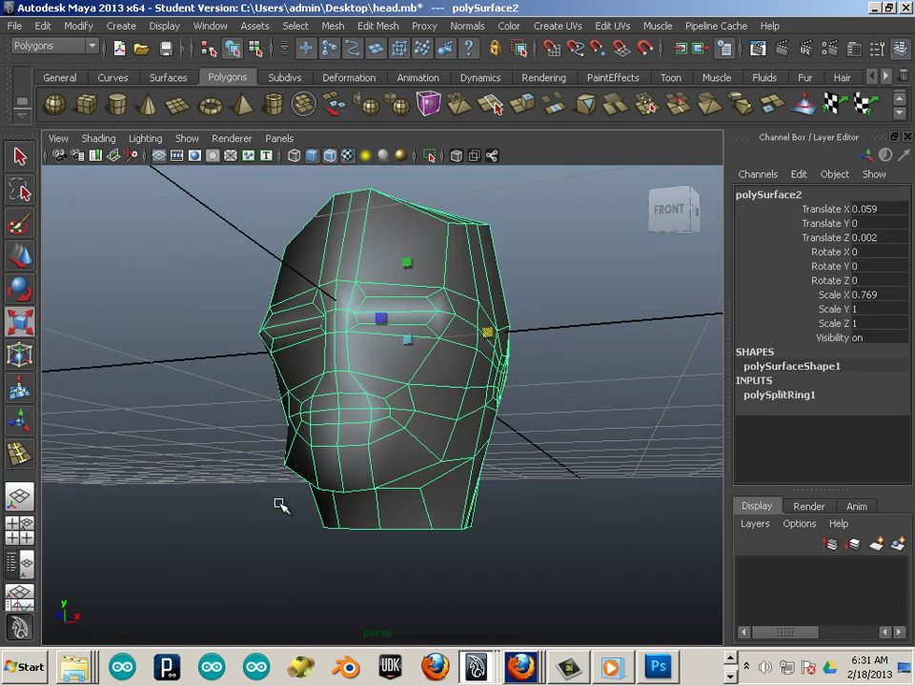